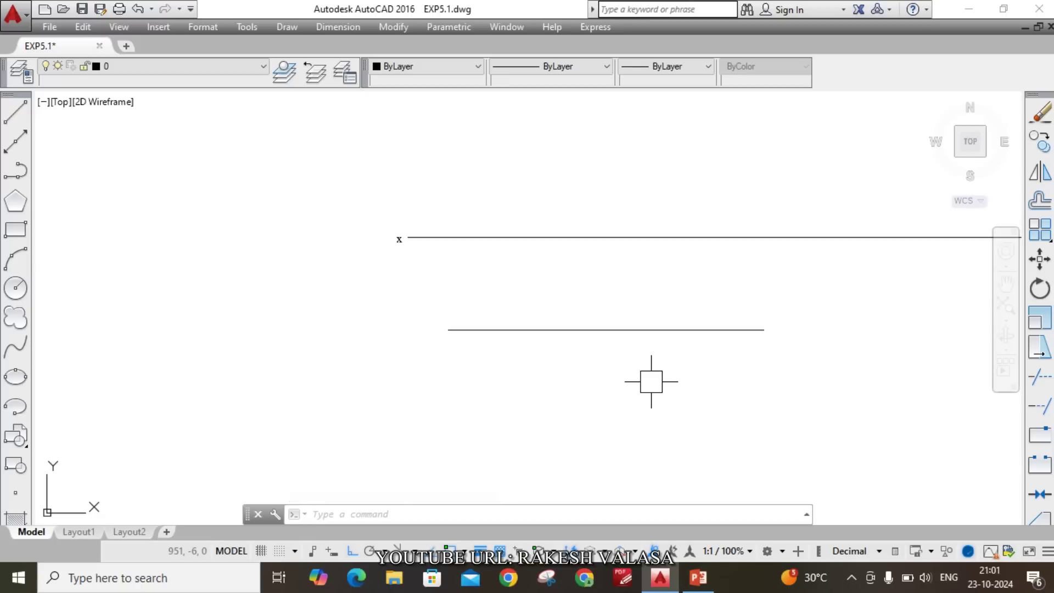
- Draw a vertical line 25 units long upward from the midpoint of the horizontal diagonal
type("L")
key("Return")
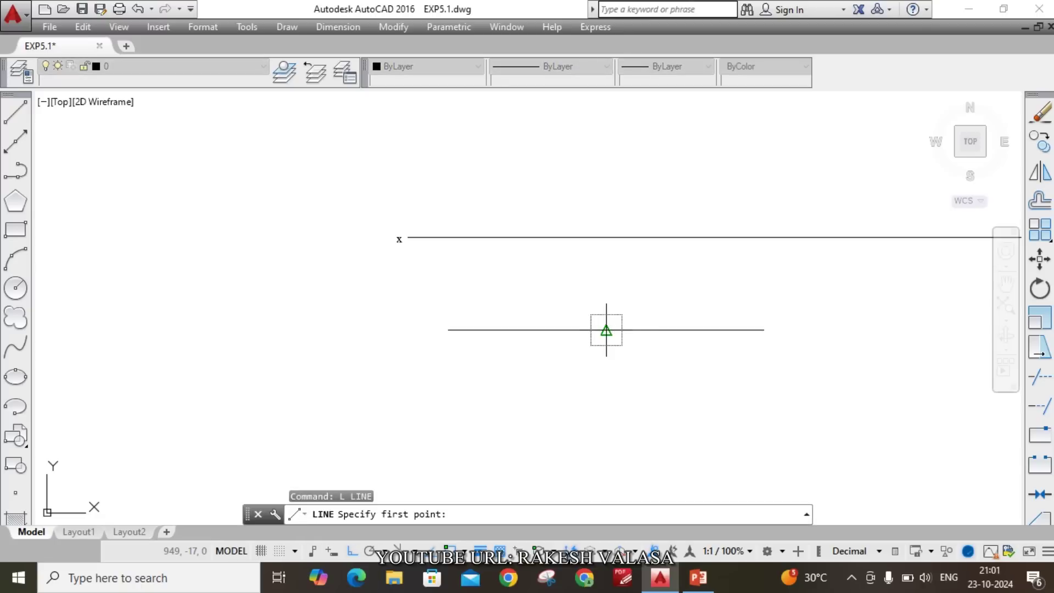
left_click(606, 330)
type("25")
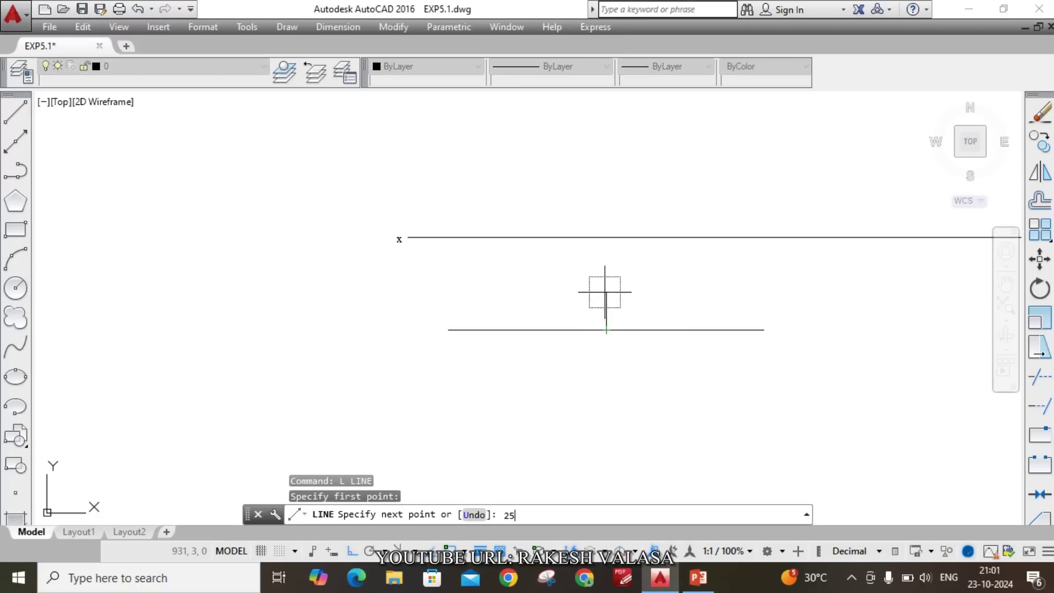
key("Return")
key("Escape")
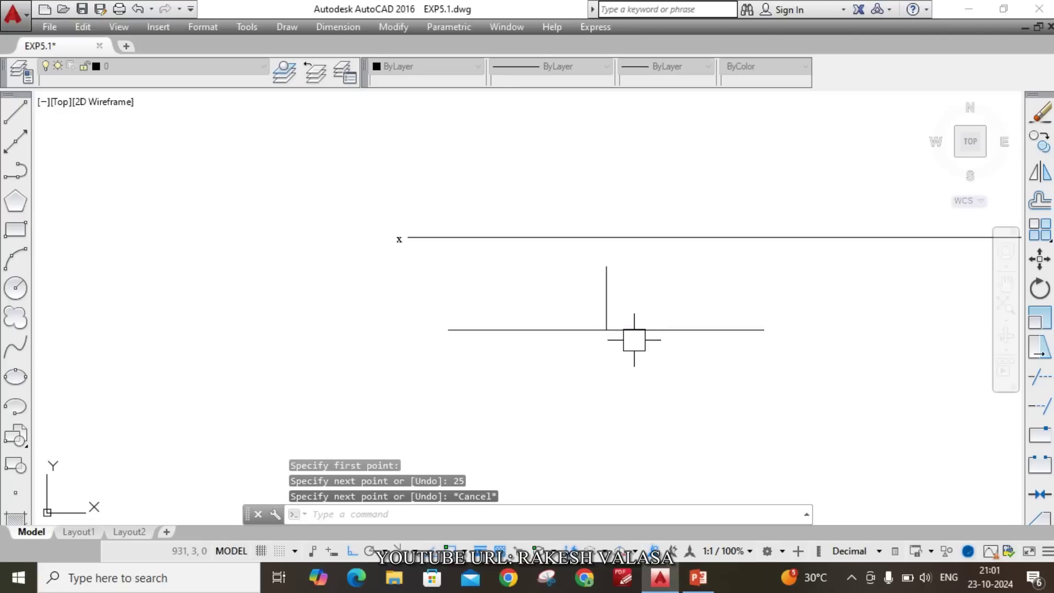
- Draw a vertical line 25 units long downward from the midpoint of the horizontal diagonal
key("Return")
left_click(606, 330)
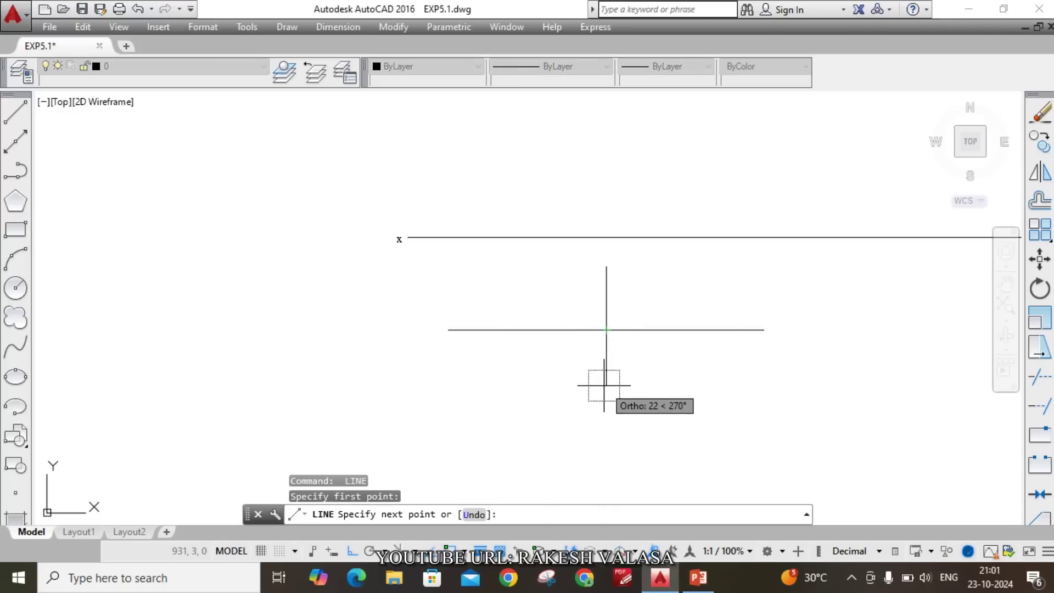
type("25")
key("Return")
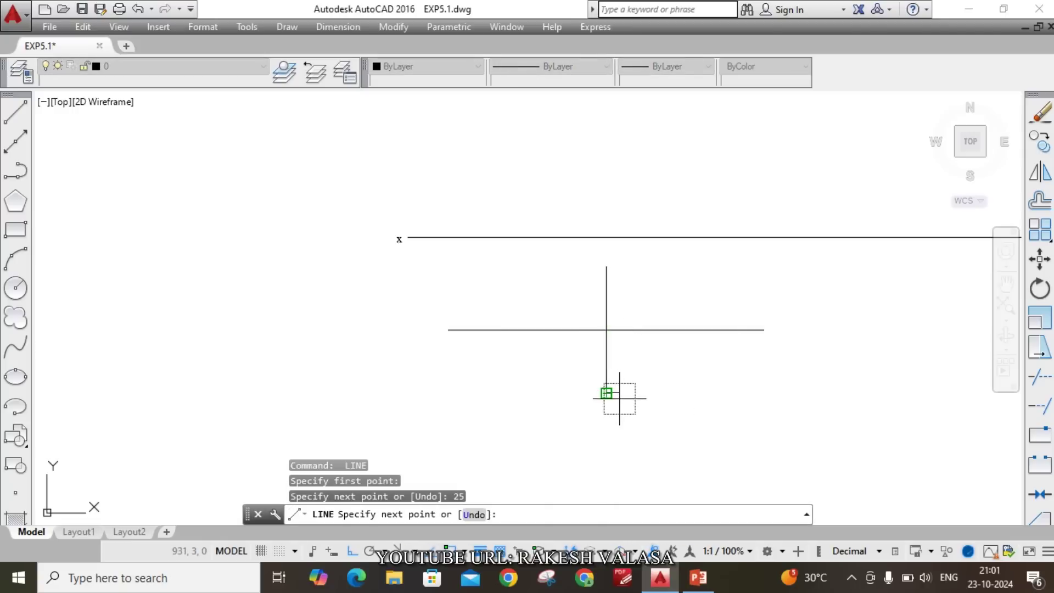
key("Escape")
- Draw the four sides of the rhombus by joining the endpoints of the horizontal and vertical diagonals
type("l")
key("Return")
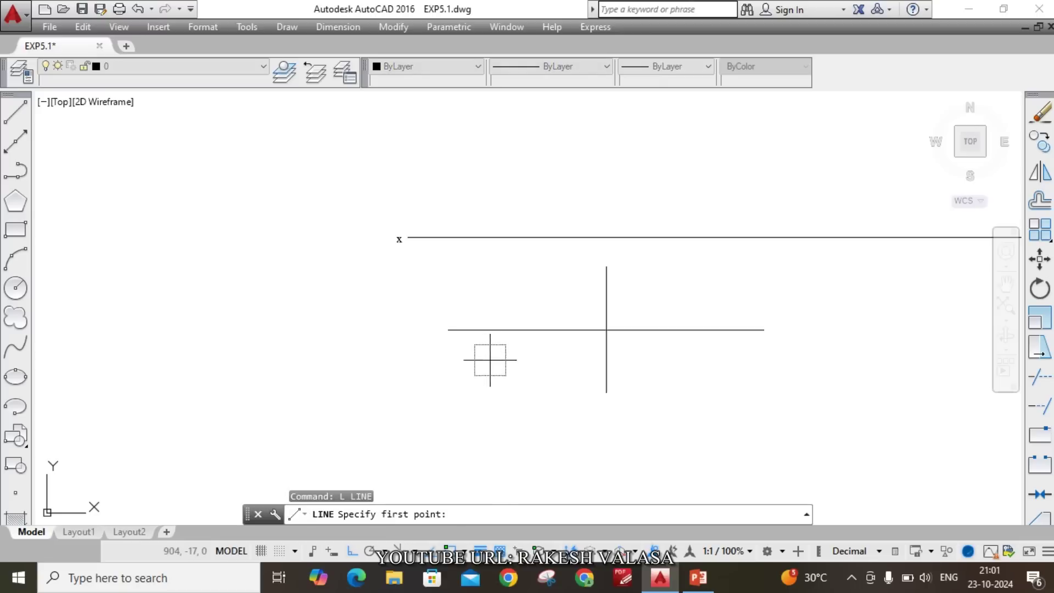
left_click(448, 330)
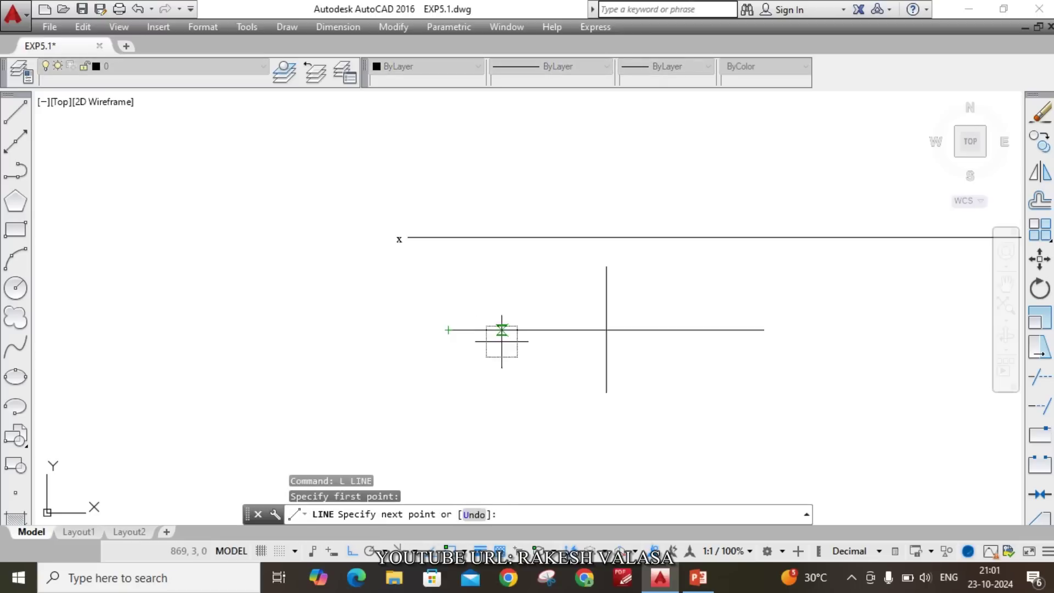
left_click(606, 393)
left_click(764, 330)
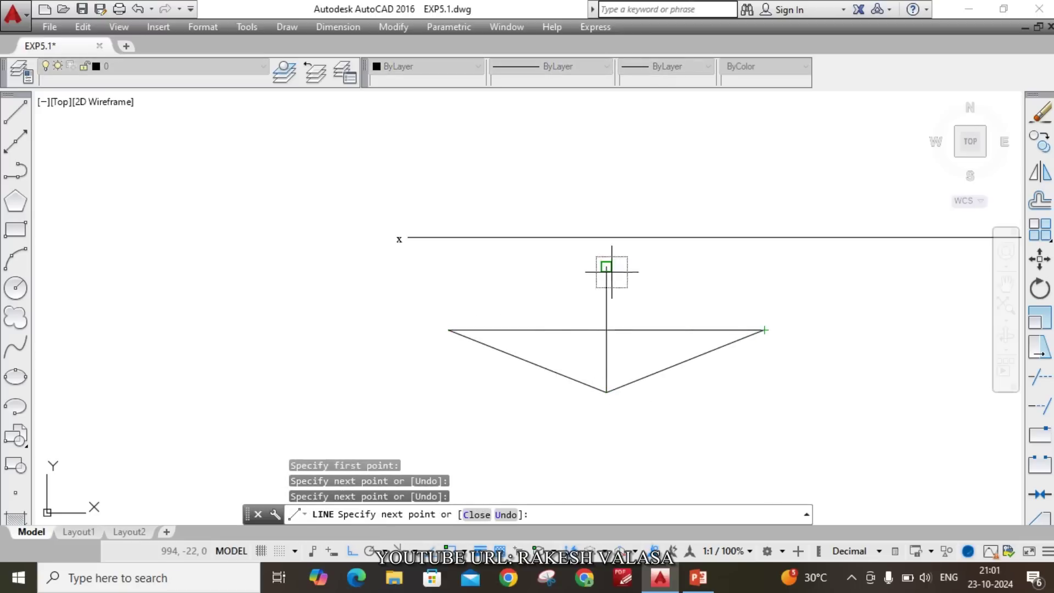
left_click(606, 268)
left_click(448, 330)
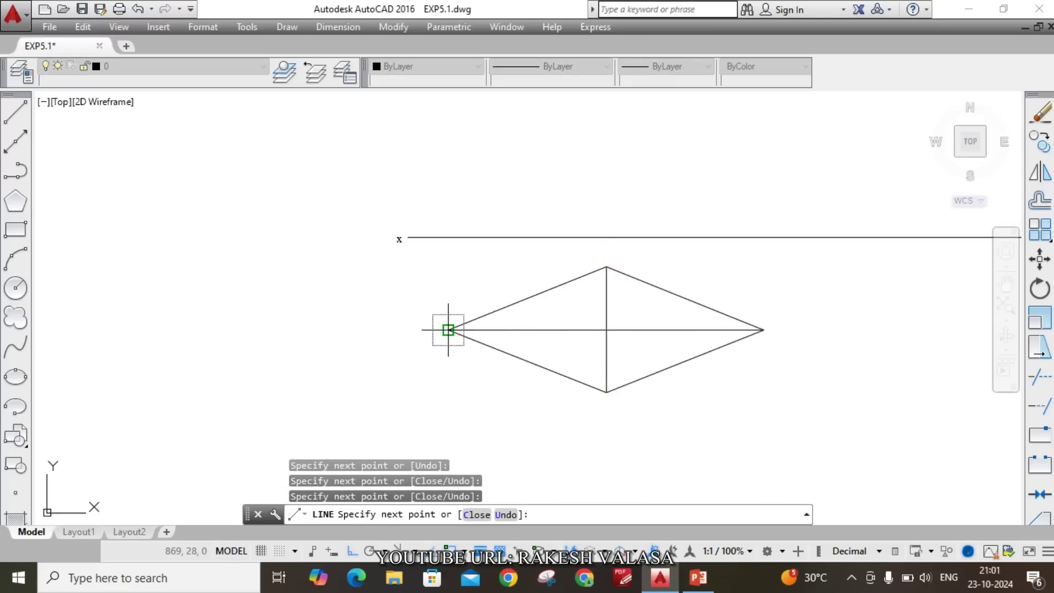
key("Escape")
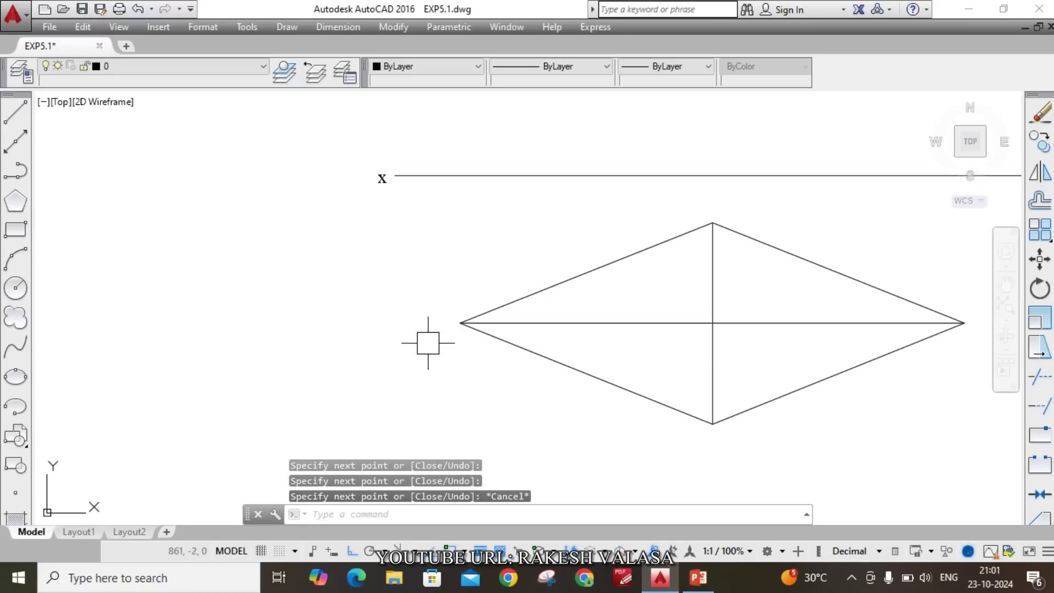
- Label the rhombus's left corner with the multiline text "a"
scroll(427, 344, "up", 2)
type("T")
key("Return")
scroll(431, 335, "up", 2)
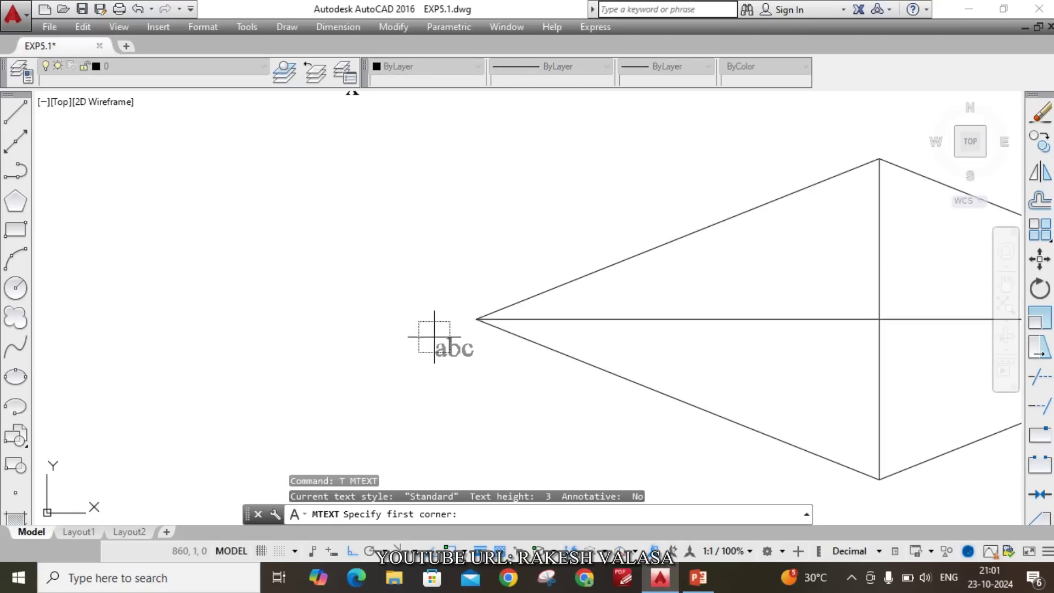
left_click(434, 338)
left_click(481, 376)
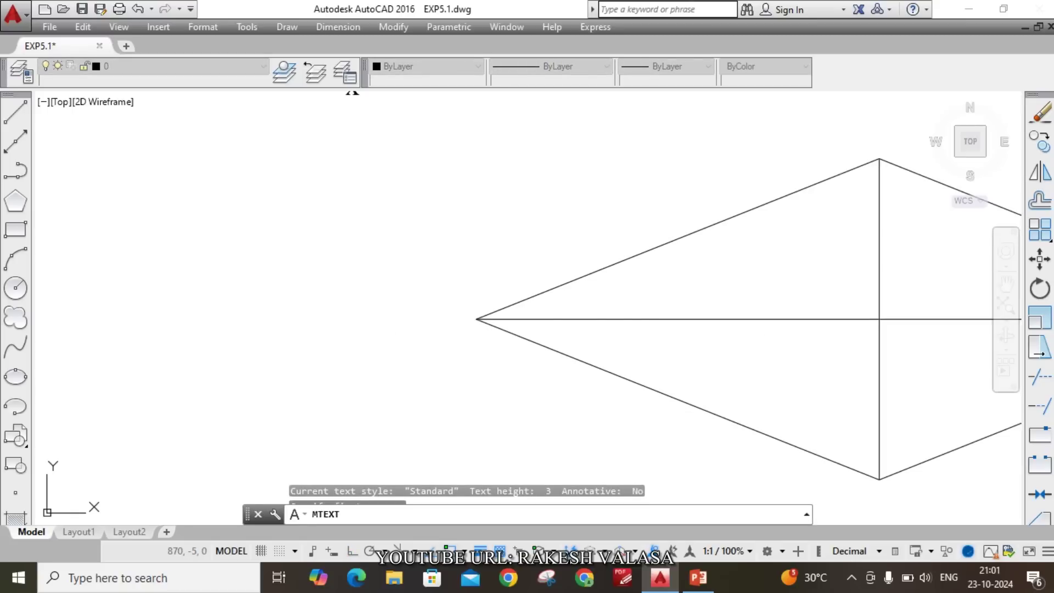
type("A")
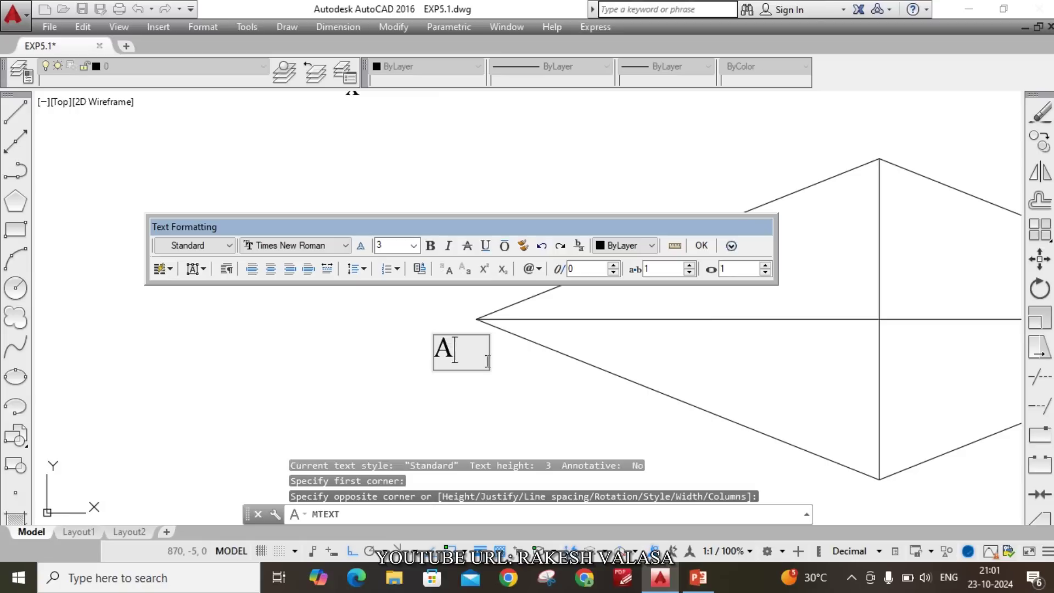
key("BackSpace")
type("a")
left_click(507, 395)
- Add the multiline text label "b" just below the rhombus's lowest corner
scroll(464, 334, "down", 4)
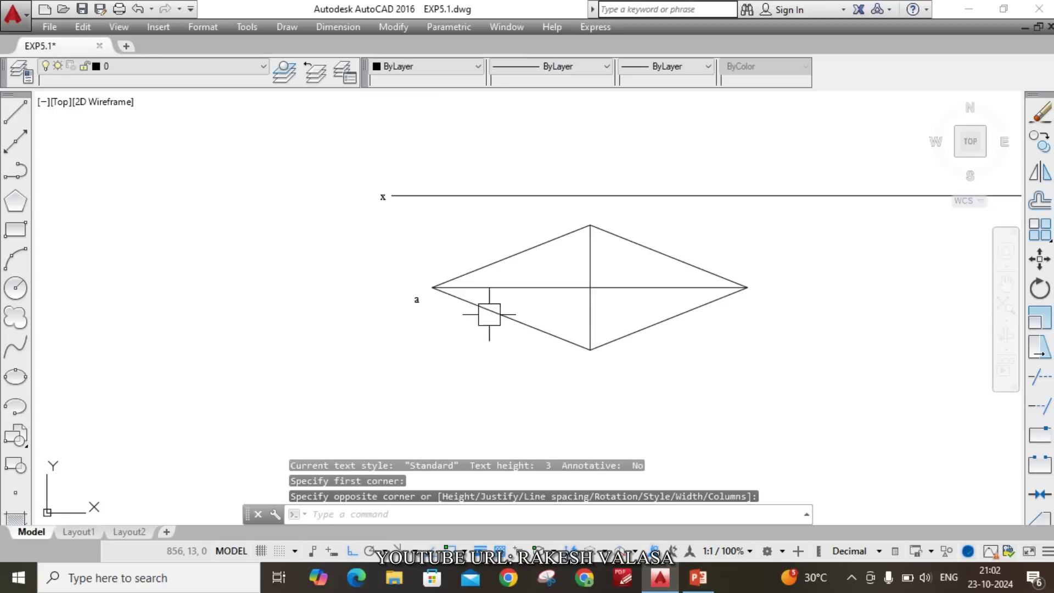
scroll(609, 388, "up", 6)
key("Return")
left_click(518, 243)
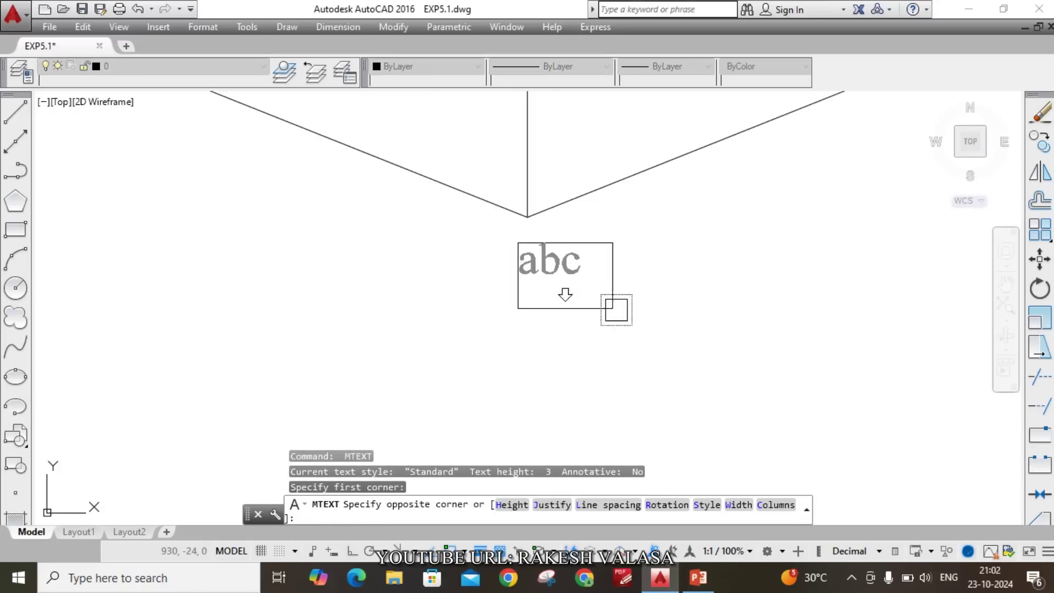
left_click(616, 309)
type("b")
left_click(668, 478)
- Add the multiline text label "c" beside the rhombus's right corner
scroll(668, 478, "down", 3)
scroll(818, 236, "up", 3)
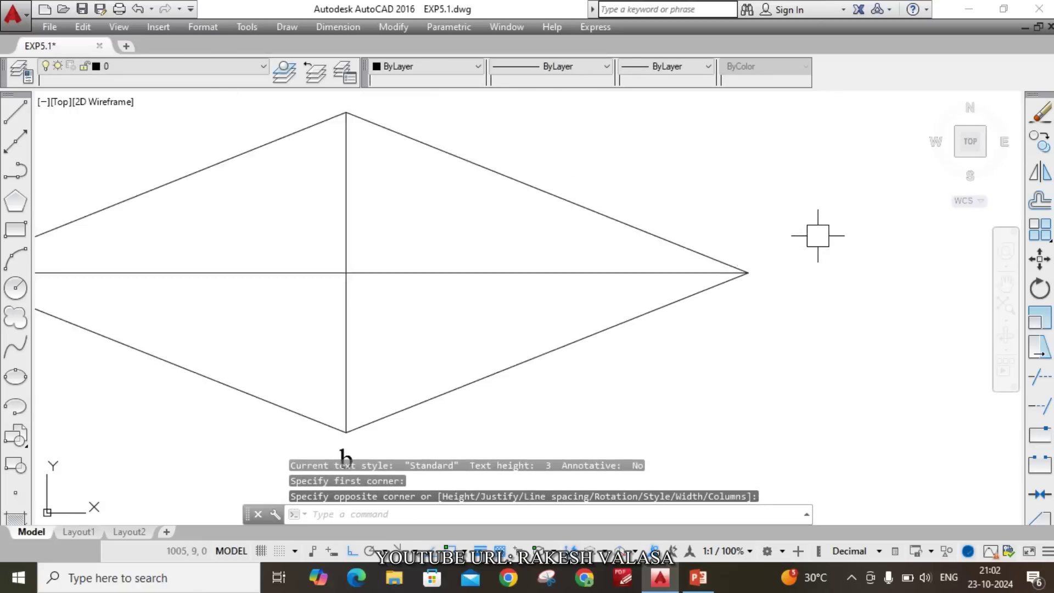
scroll(818, 236, "up", 2)
key("Return")
left_click(726, 314)
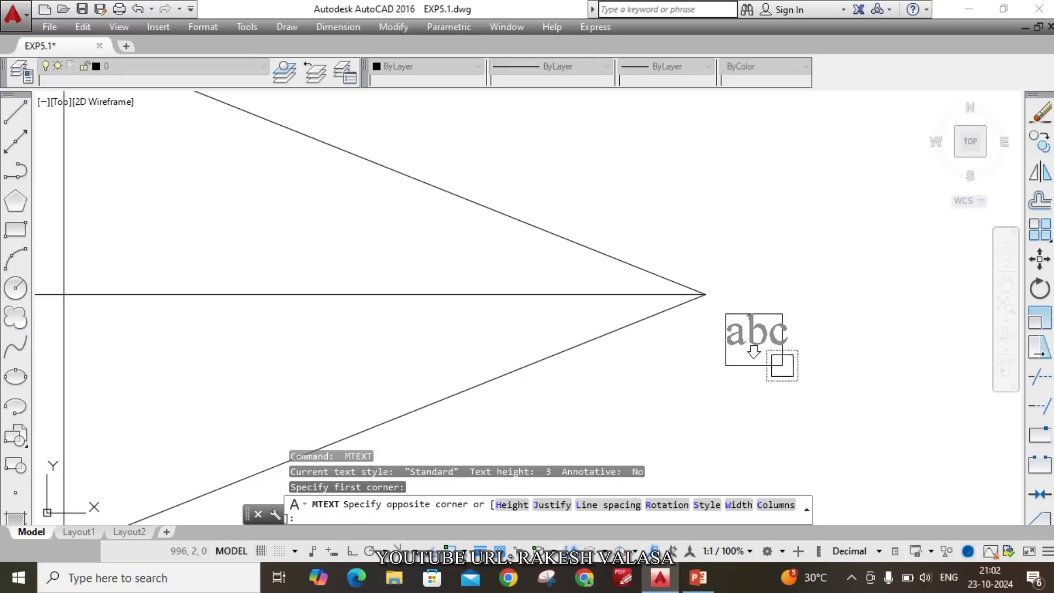
left_click(782, 367)
key("Escape")
- Add the multiline text label "d" beside the rhombus's uppermost corner
scroll(695, 350, "down", 3)
scroll(695, 350, "up", 3)
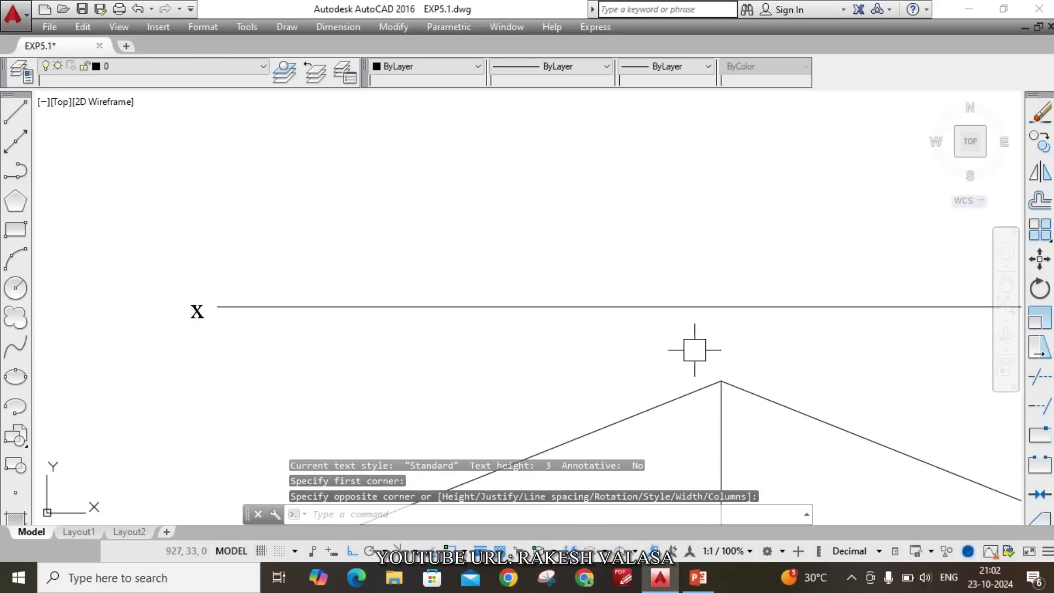
key("Return")
left_click(749, 358)
left_click(854, 389)
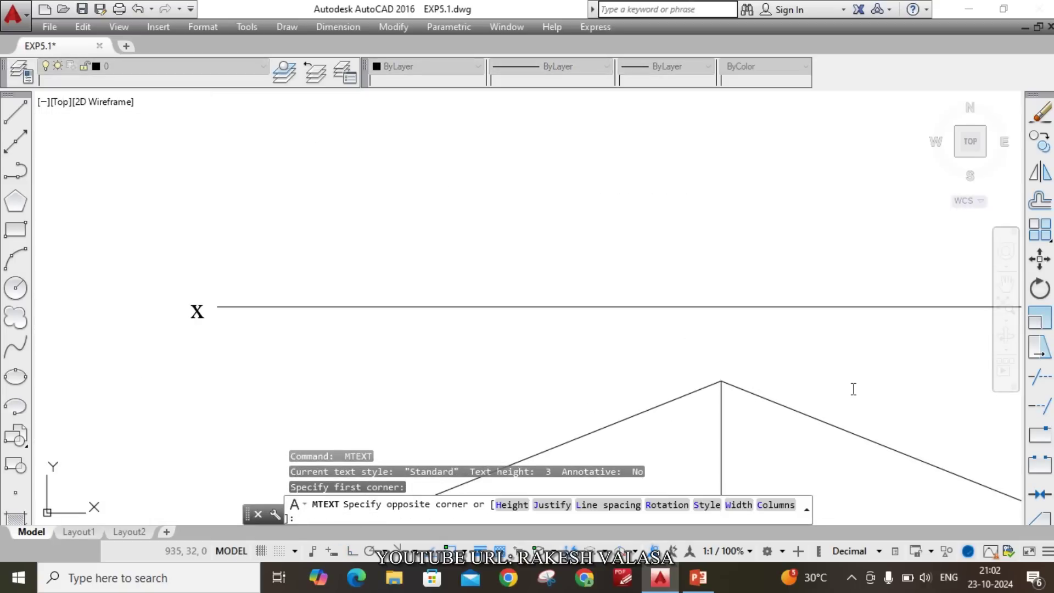
type("d")
key("Escape")
- Draw a vertical projector line from corner a up to the horizontal reference line marked x
scroll(822, 365, "down", 3)
scroll(713, 361, "up", 3)
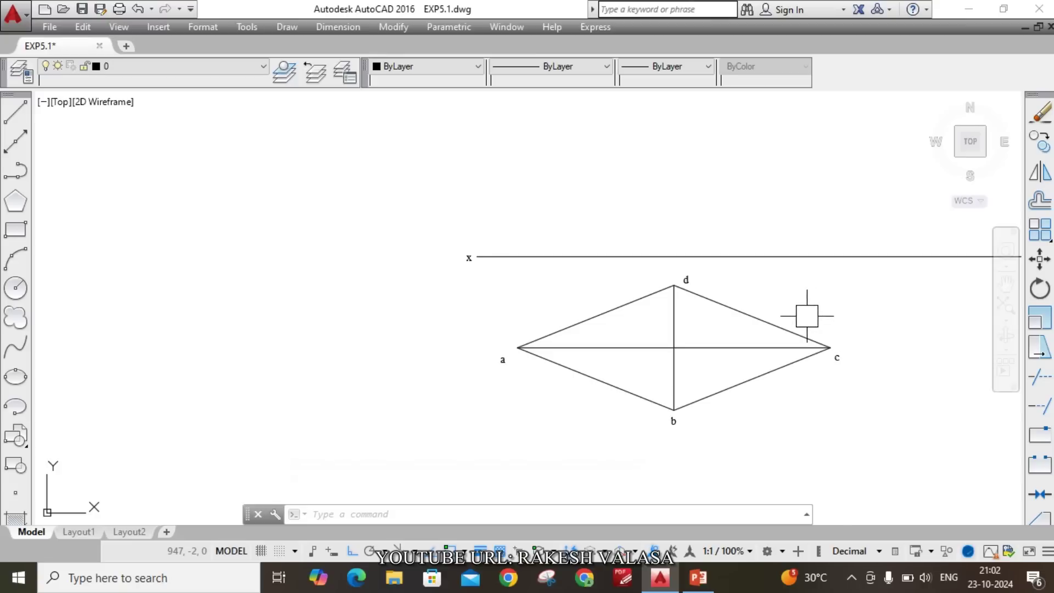
middle_click_drag(797, 316, 701, 330)
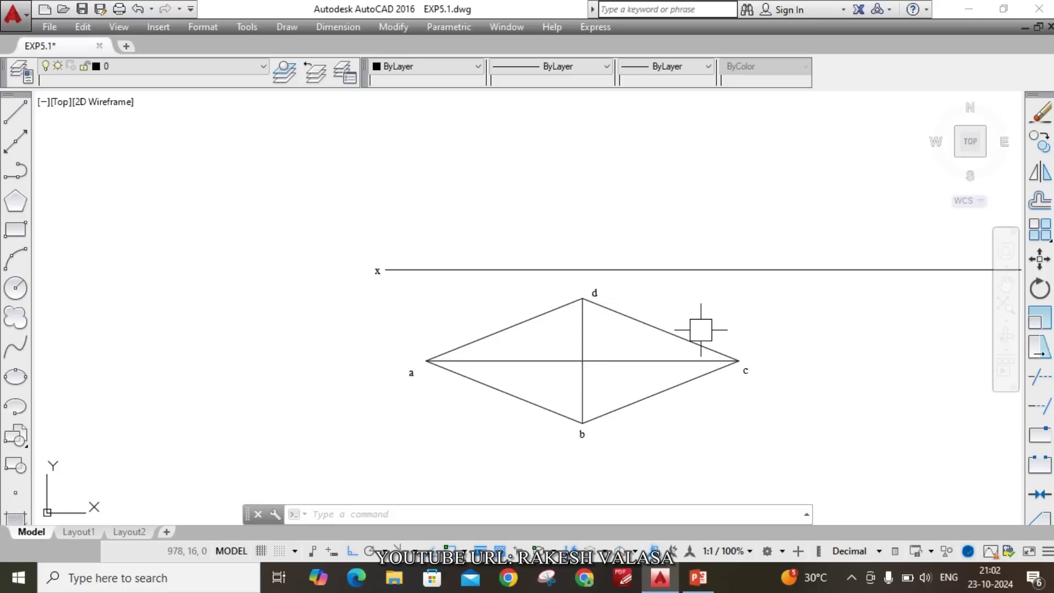
type("l")
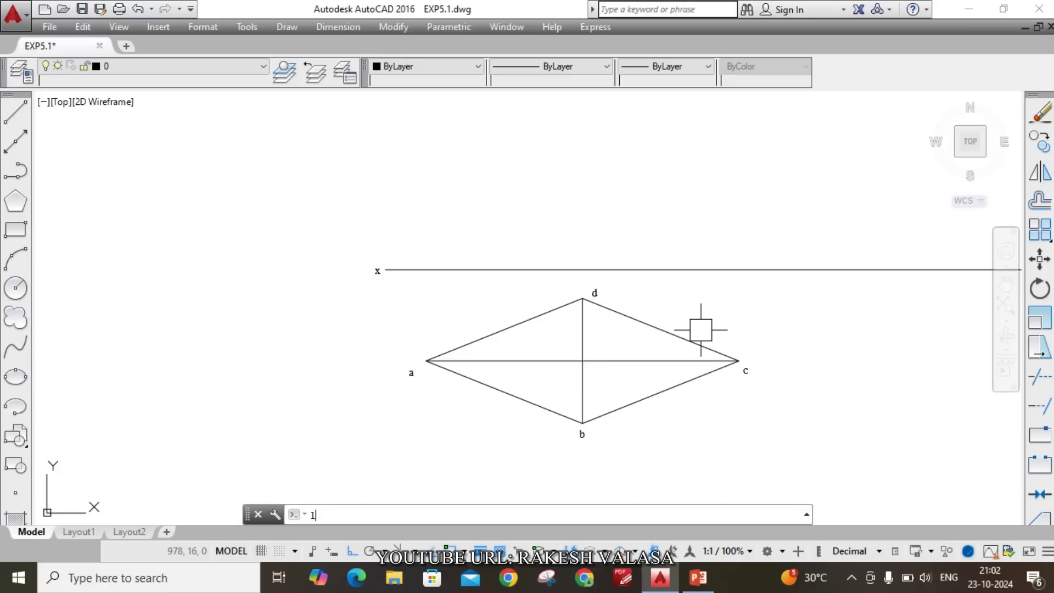
key("Return")
left_click(426, 361)
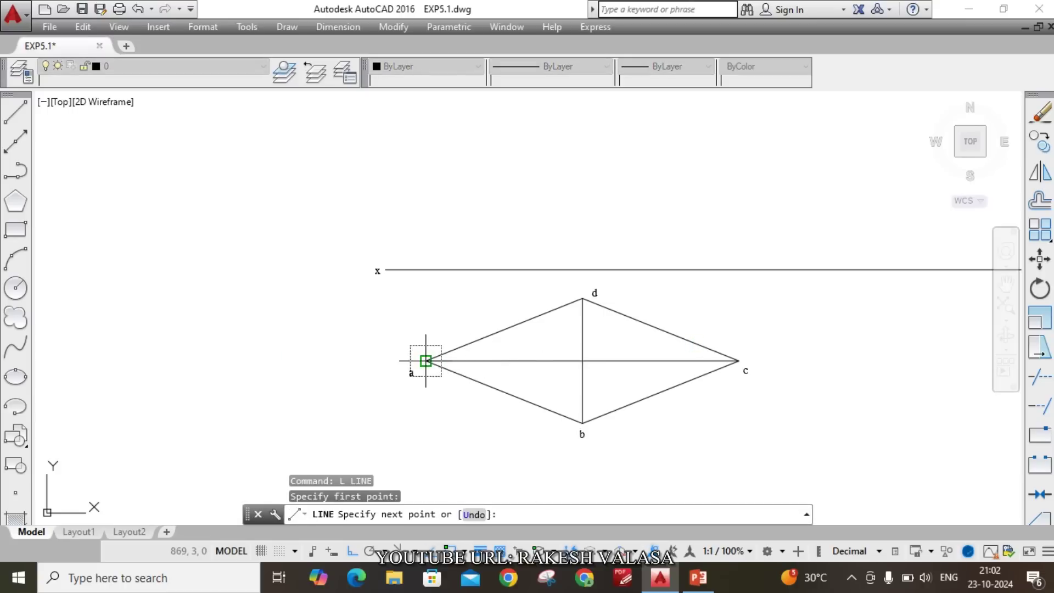
left_click(424, 269)
key("Return")
- Draw a vertical projector line from corner d up to the horizontal reference line
scroll(583, 281, "up", 4)
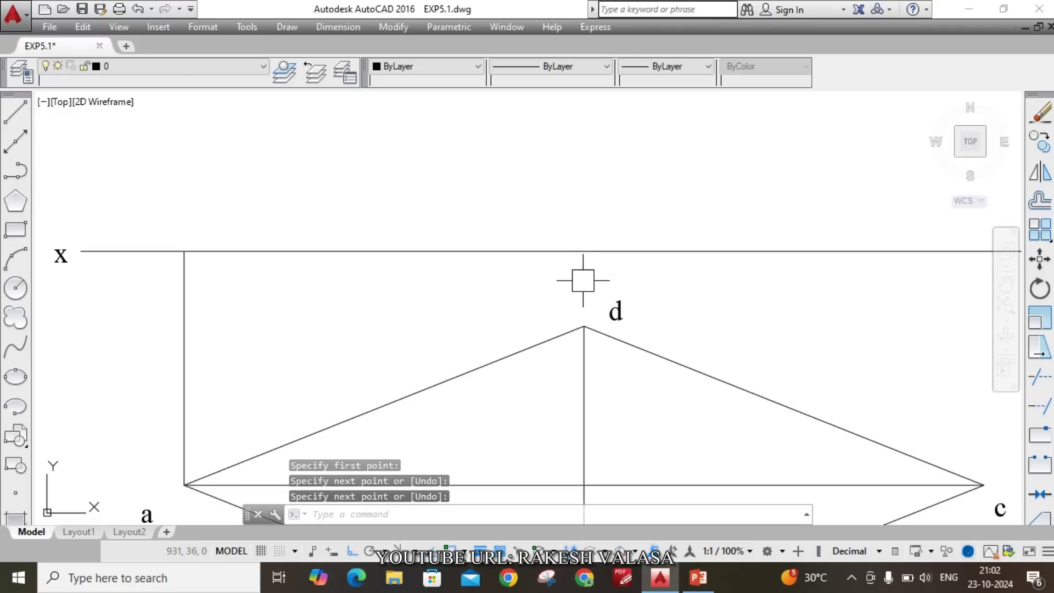
key("Return")
left_click(584, 327)
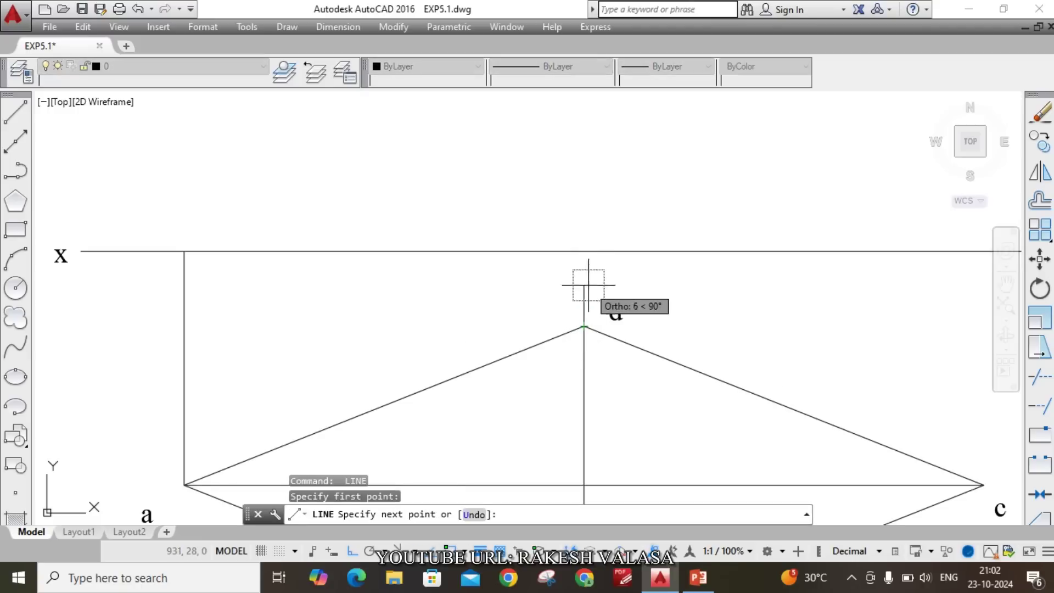
left_click(584, 252)
scroll(583, 251, "down", 4)
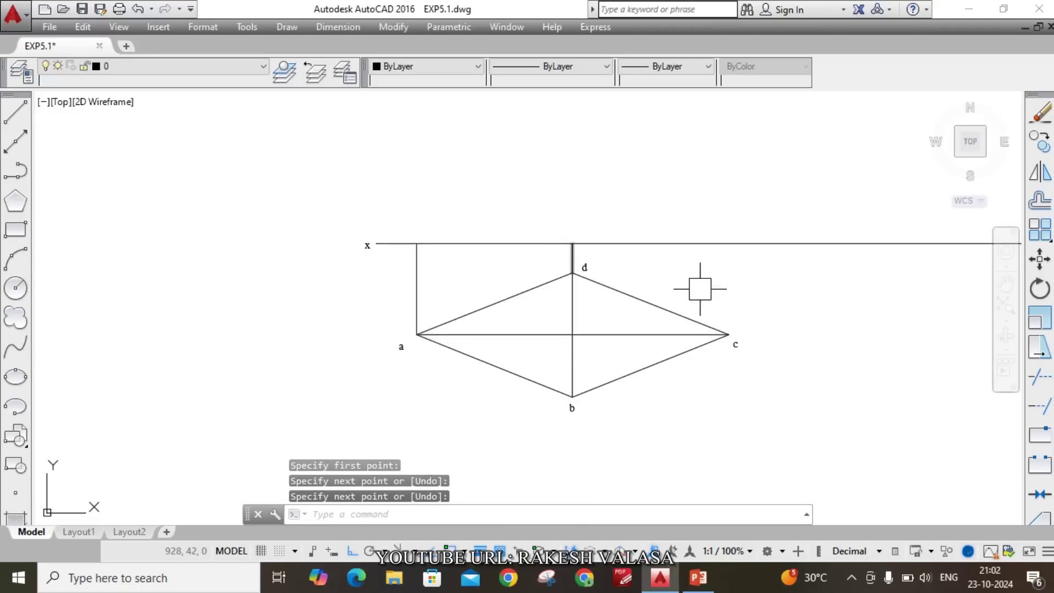
key("Return")
- Draw a vertical projector line from corner c up to the horizontal reference line
key("Return")
left_click(728, 335)
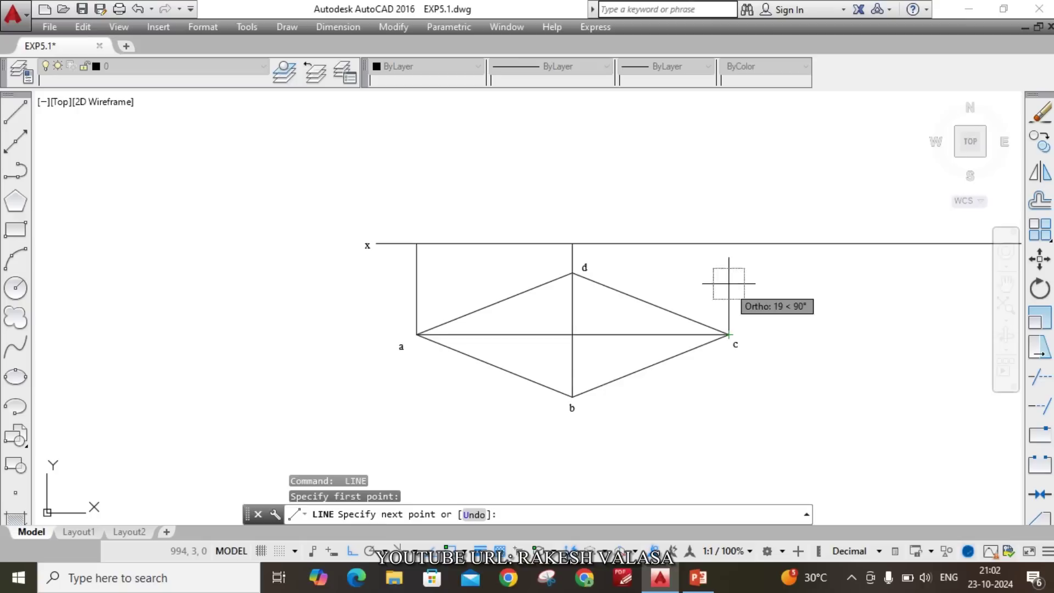
left_click(728, 244)
key("Return")
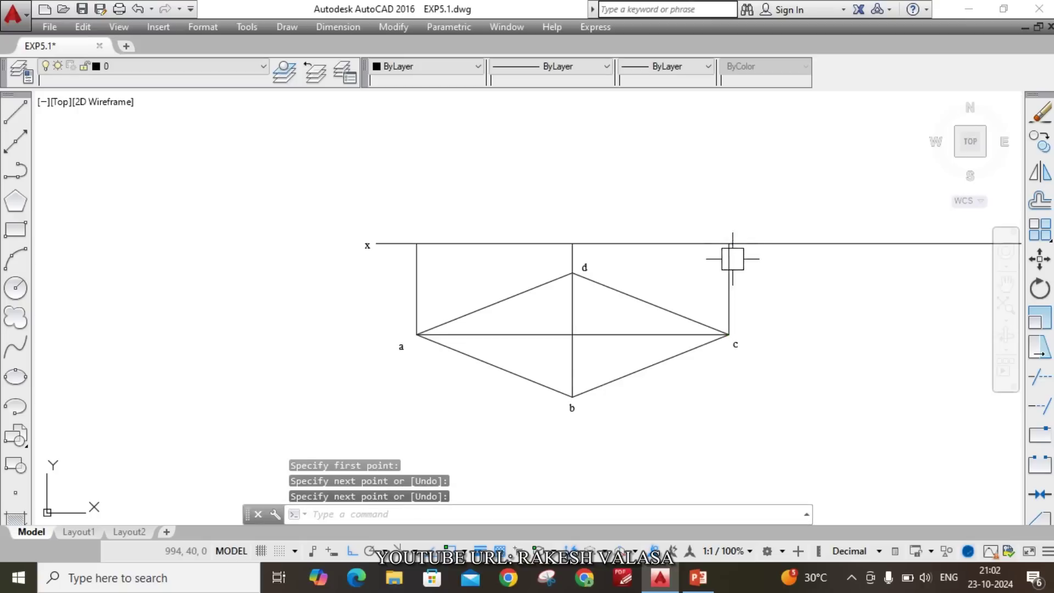
- Add the multiline text label "a'" above the reference line at the projector from corner a
scroll(734, 311, "down", 2)
scroll(541, 258, "up", 5)
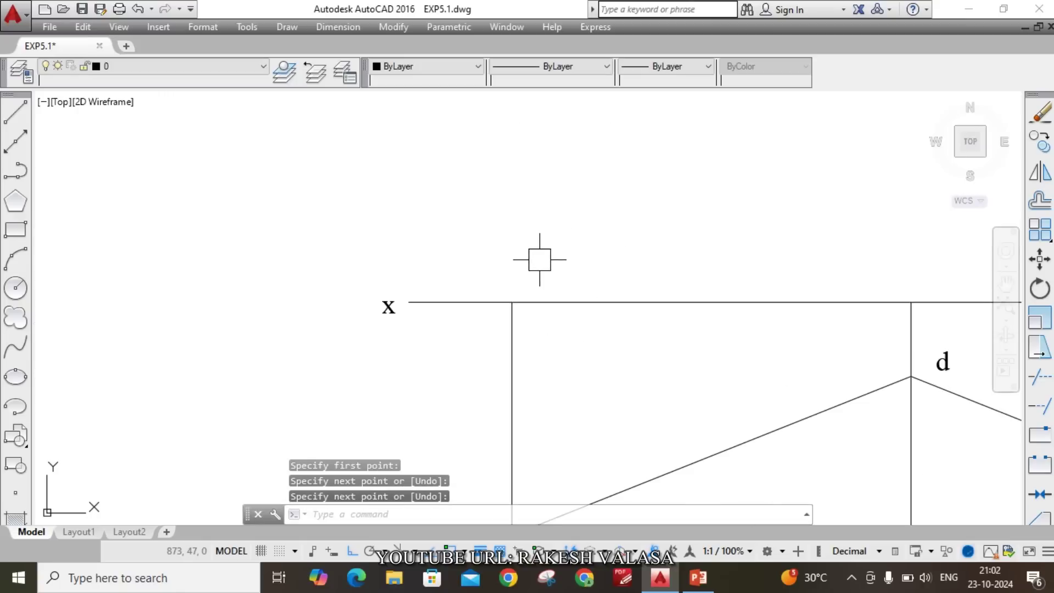
type("t")
key("Return")
left_click(496, 252)
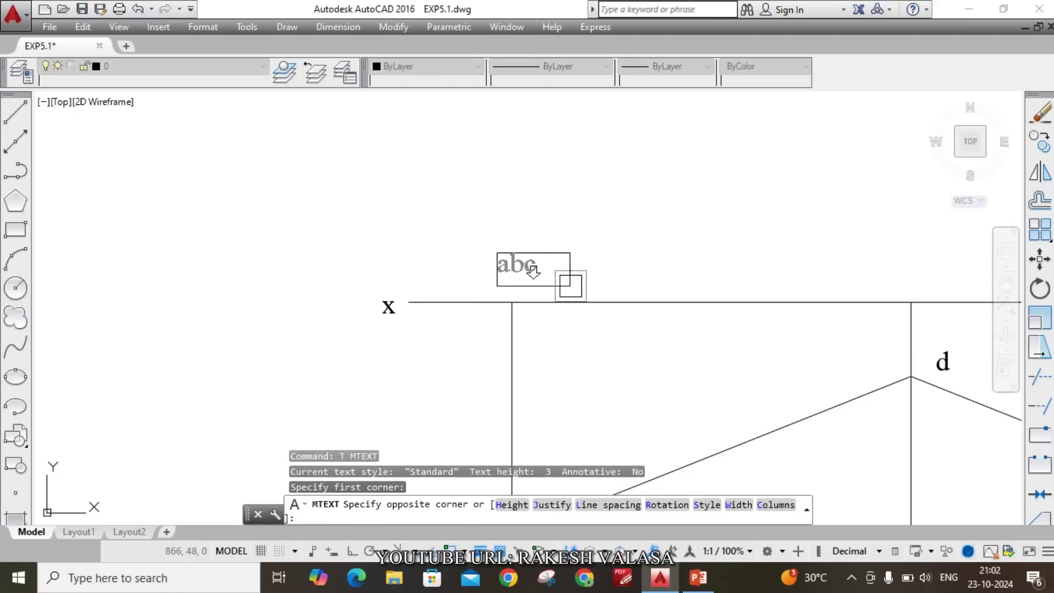
left_click(574, 286)
type("a'")
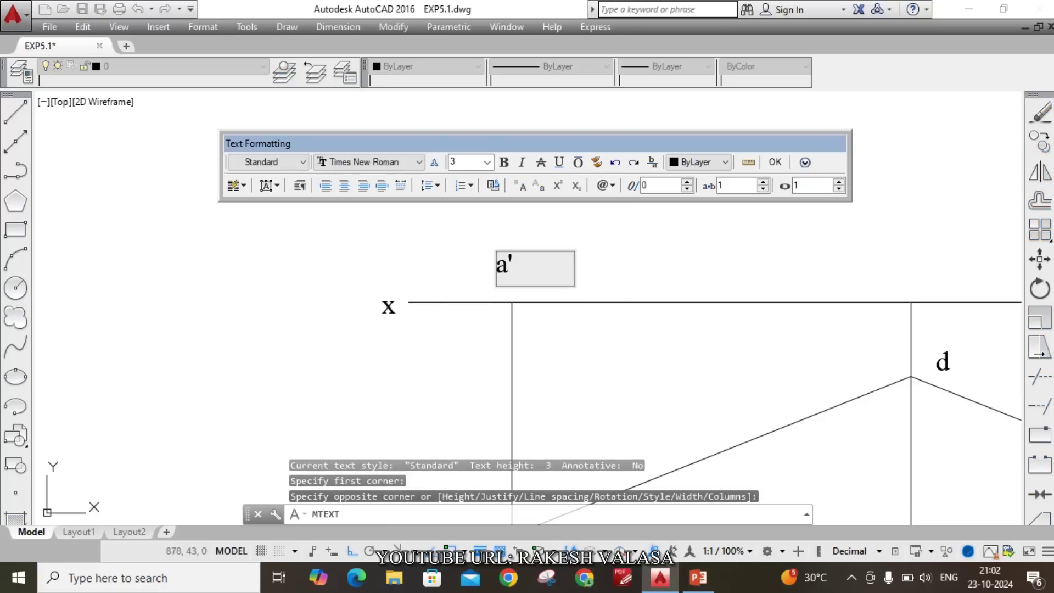
left_click(465, 268)
- Add the multiline text label "b'(d')" above the reference line at the projector from corner d
scroll(465, 268, "down", 2)
scroll(730, 289, "up", 2)
key("Return")
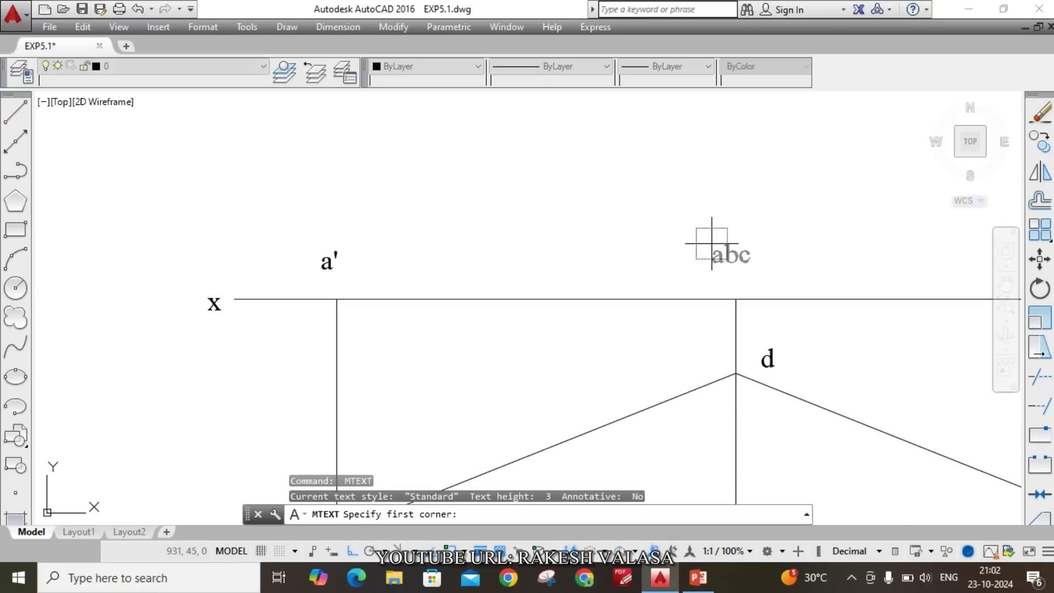
left_click(711, 243)
left_click(805, 282)
type("b")
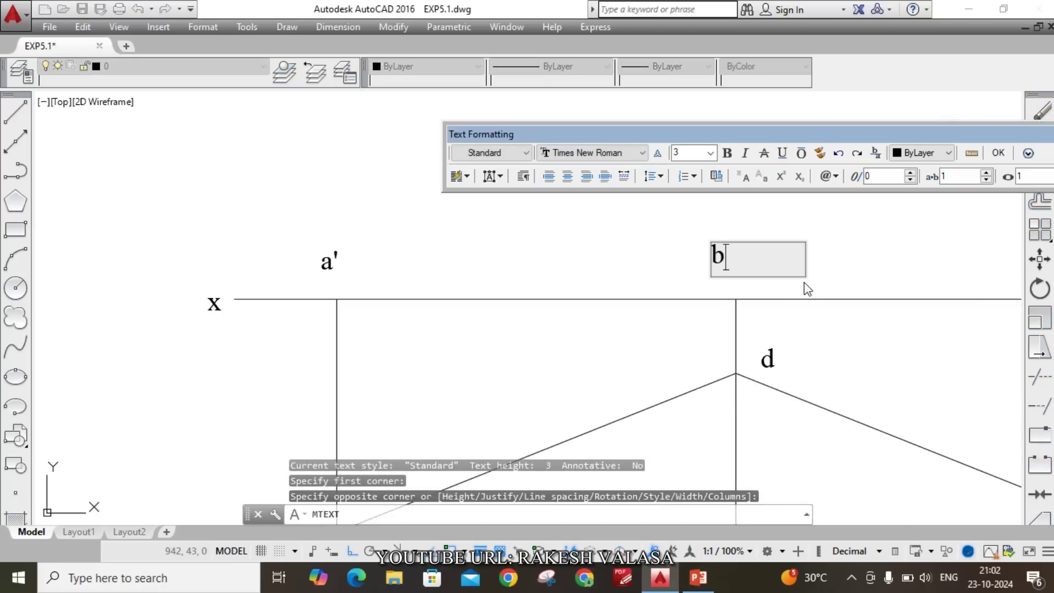
type("'(d')")
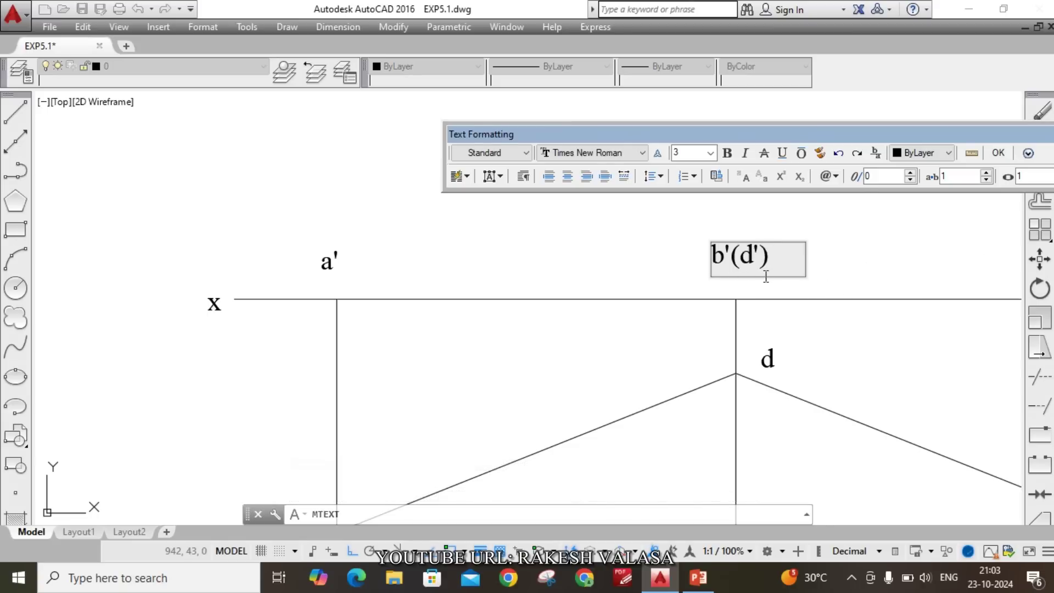
left_click(744, 281)
scroll(662, 231, "down", 4)
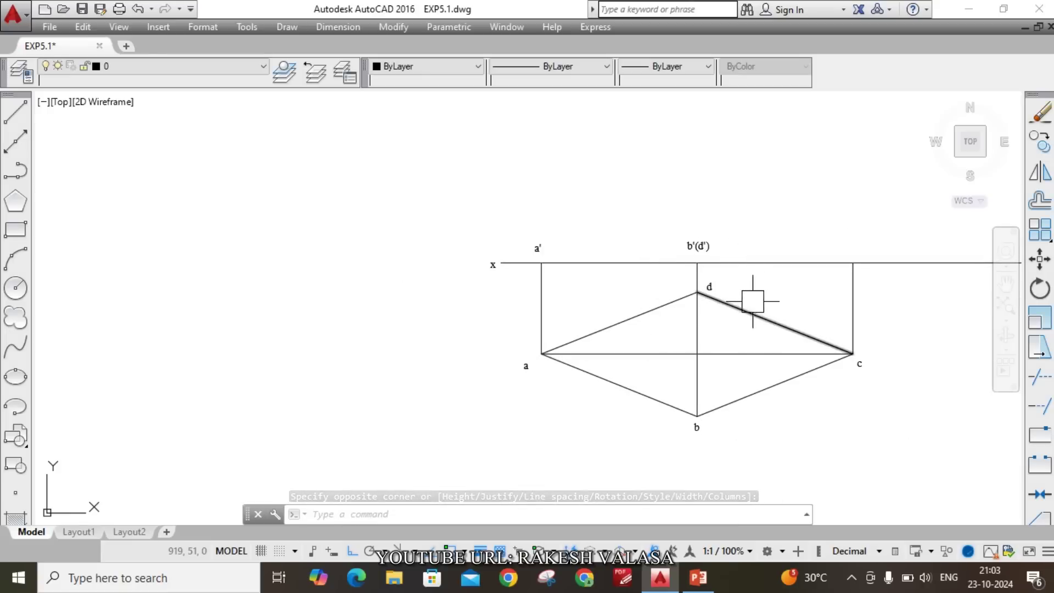
- Add the multiline text label "c'" above the reference line at the projector from corner c
middle_click_drag(798, 304, 687, 313)
scroll(717, 275, "up", 6)
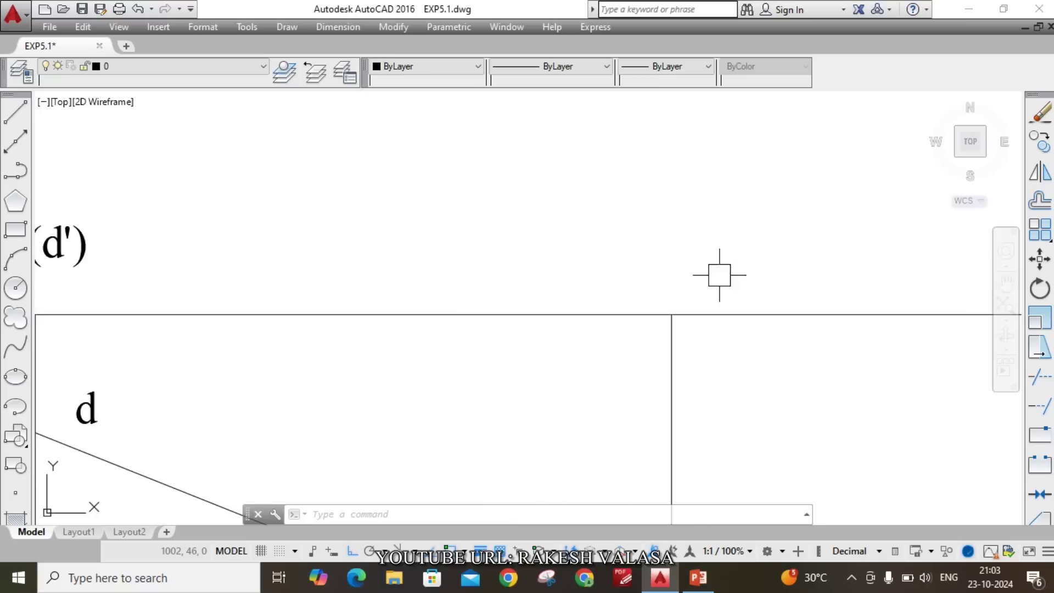
key("Return")
left_click(669, 254)
left_click(769, 297)
type("d")
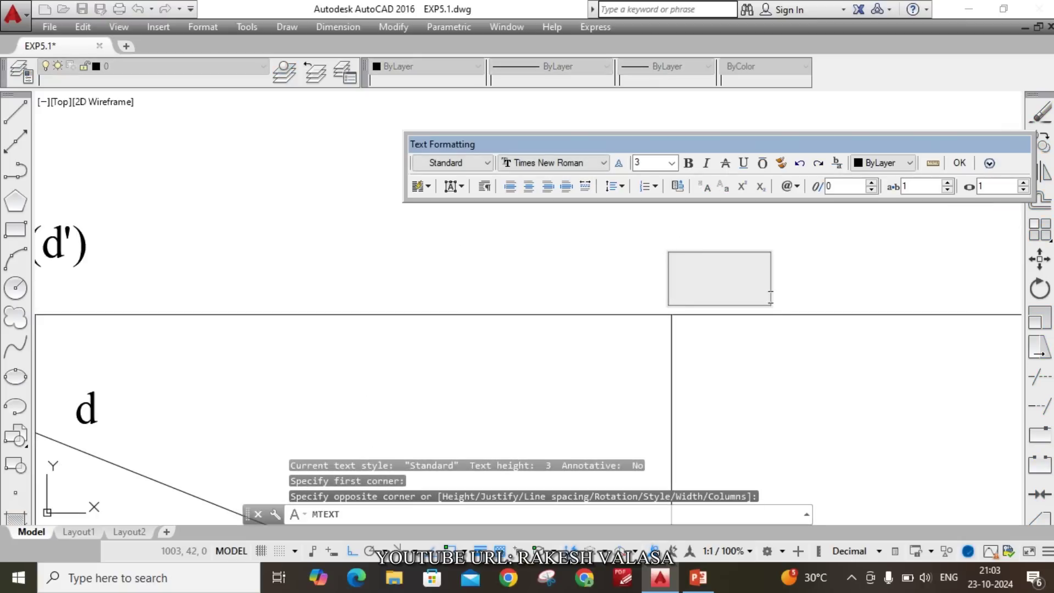
type("c'")
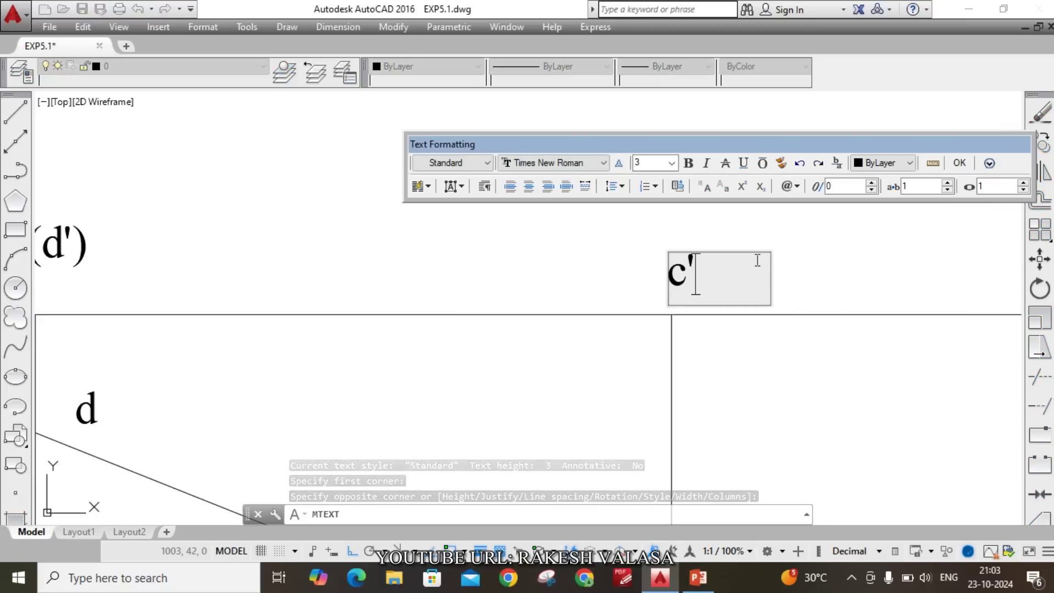
left_click(813, 267)
scroll(792, 247, "down", 5)
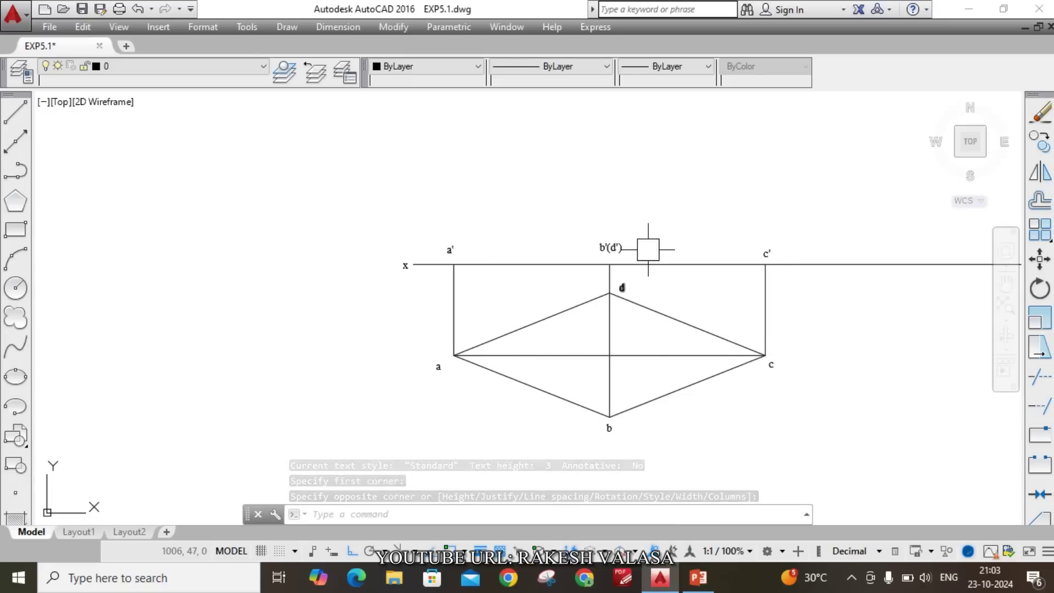
- Draw the front view as two connected lines along the xy line, from a' through b'(d') to c'
type("t")
key("Return")
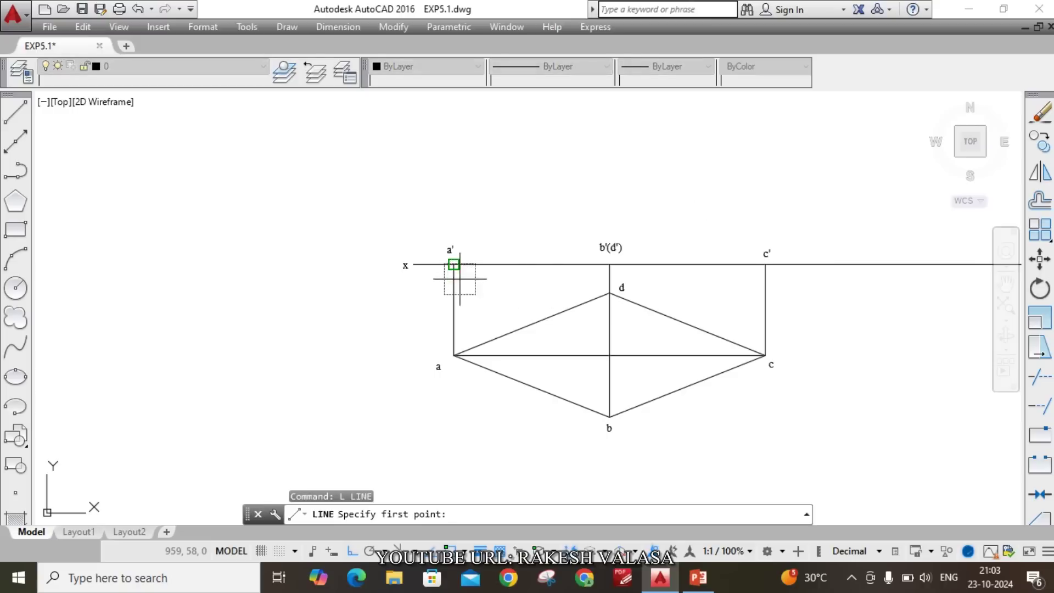
scroll(454, 264, "up", 2)
left_click(449, 258)
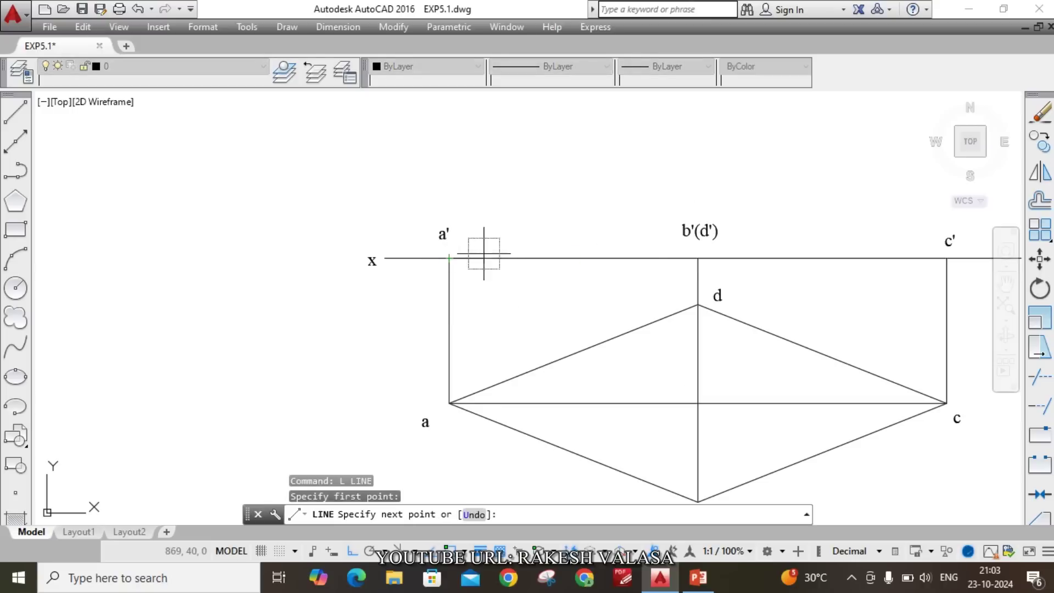
left_click(698, 258)
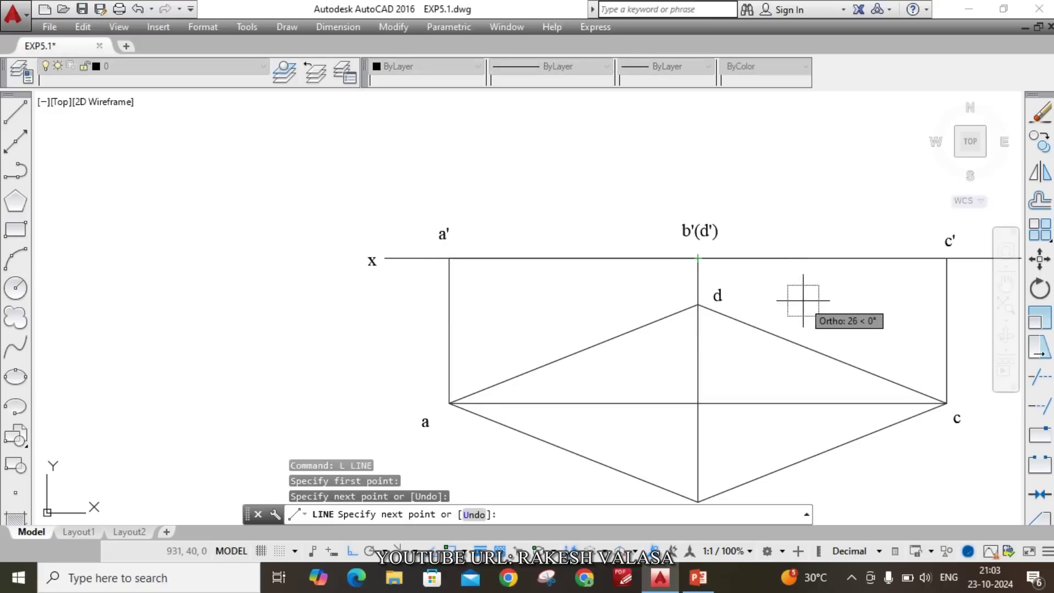
left_click(947, 258)
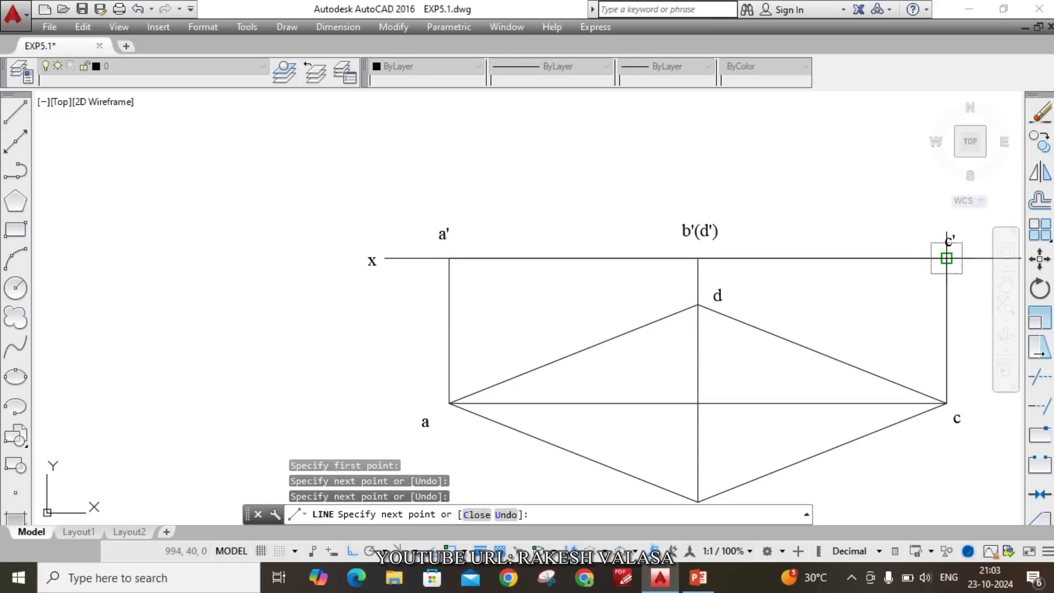
key("Escape")
scroll(623, 331, "down", 2)
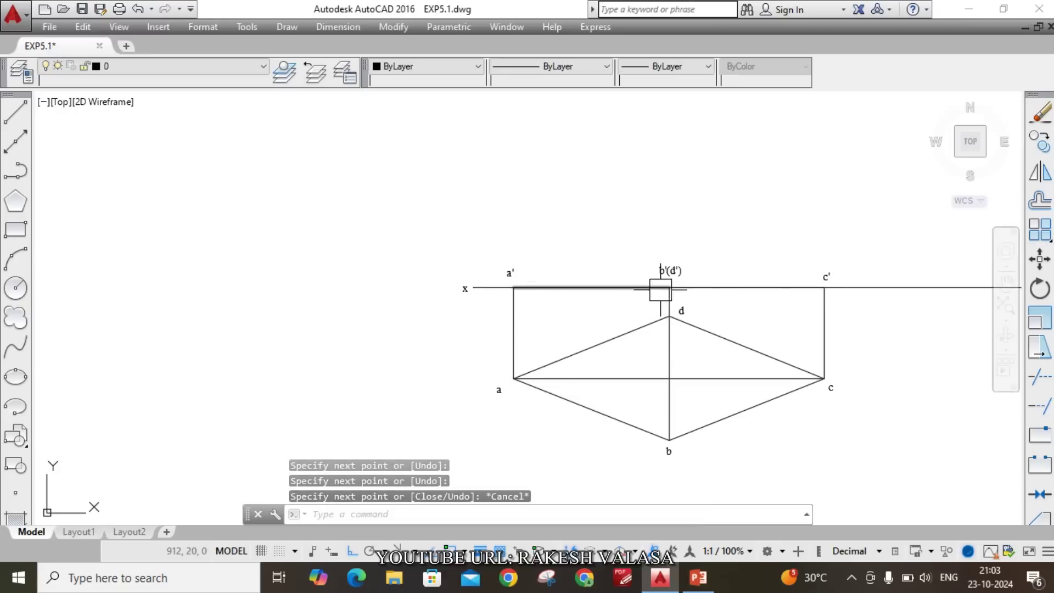
- Copy both front-view lines with labels a', b'(d') and c' from base point a' to a point on the xy line just past c'
mouse_move(618, 240)
middle_mouse_down()
mouse_move(591, 345)
mouse_move(466, 433)
middle_mouse_up()
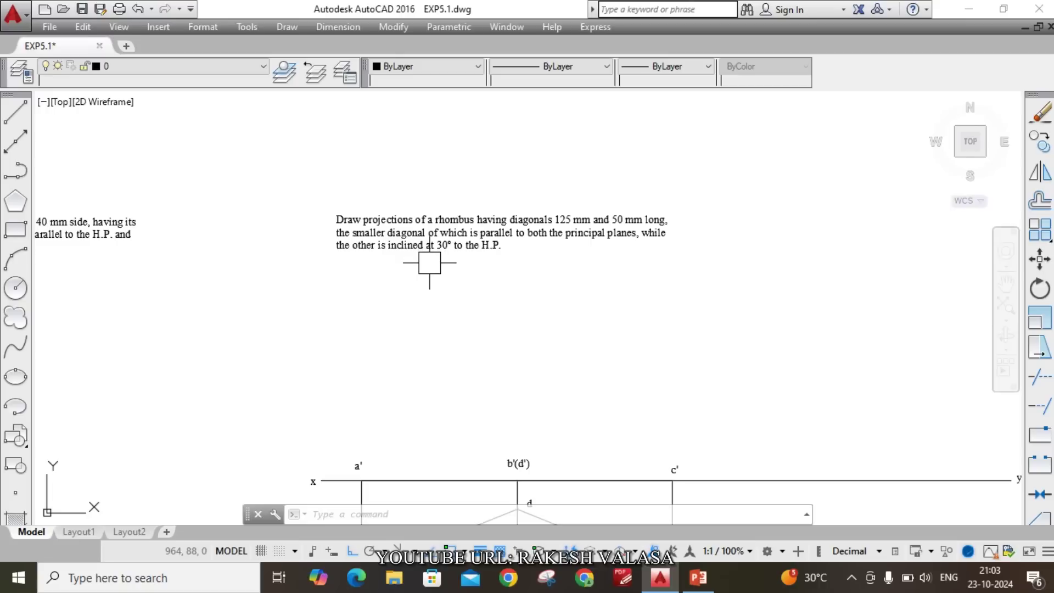
middle_click_drag(534, 438, 512, 355)
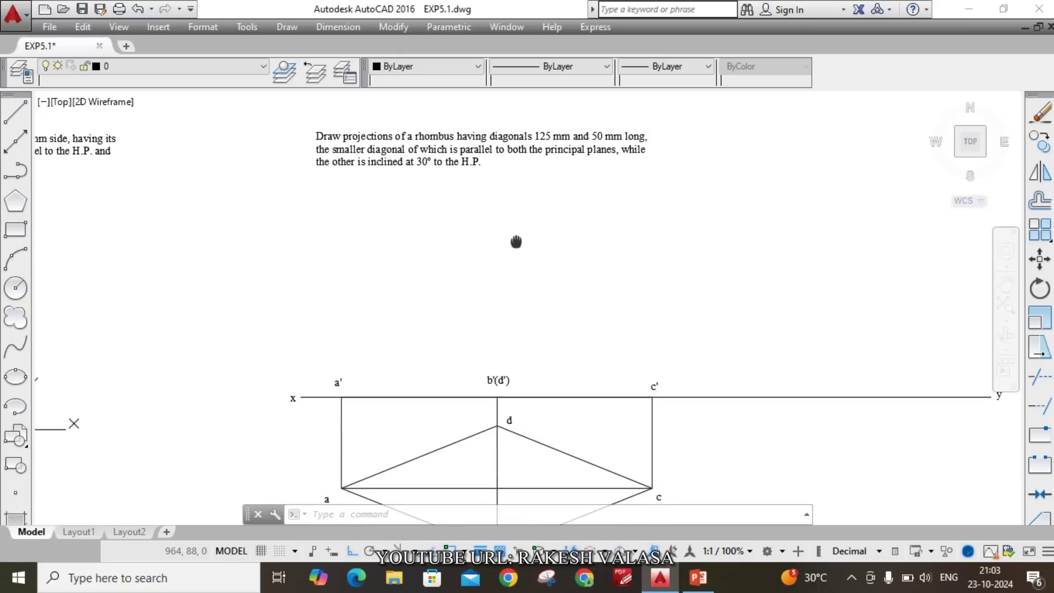
type("co")
key("Return")
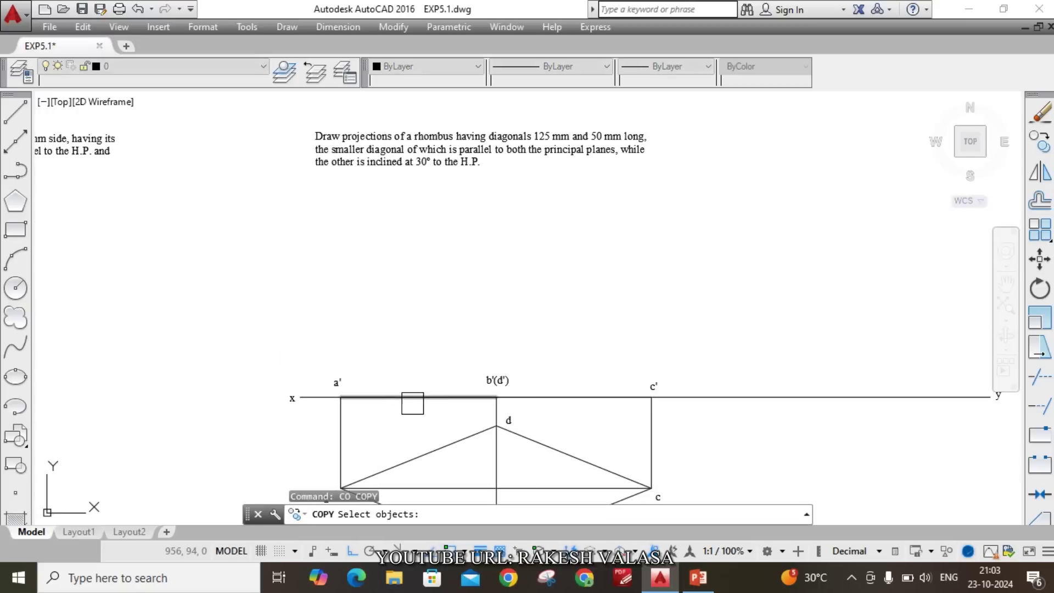
left_click(425, 397)
left_click(553, 395)
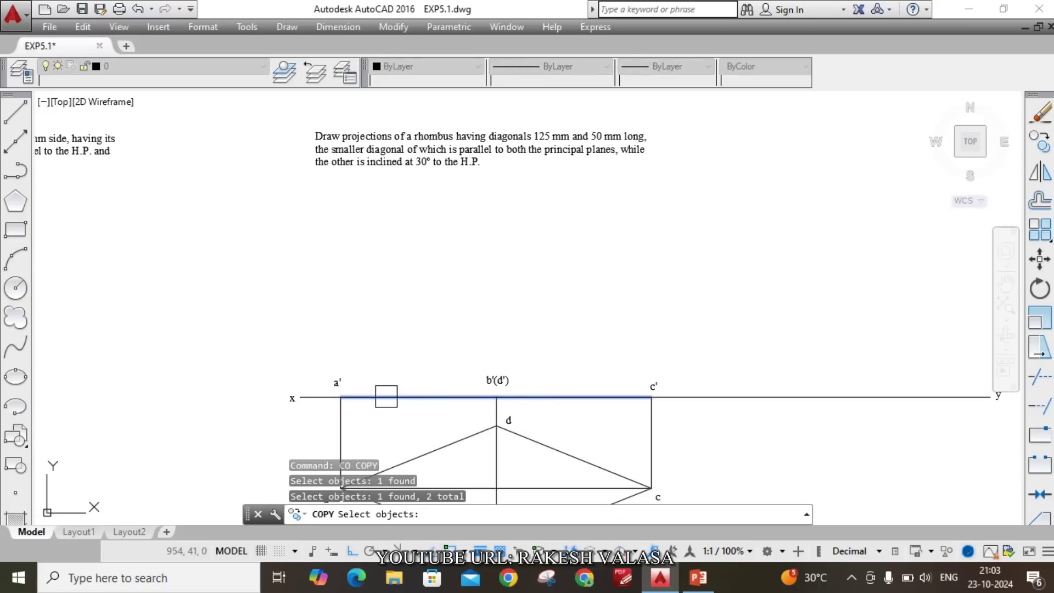
left_click(343, 377)
left_click(495, 378)
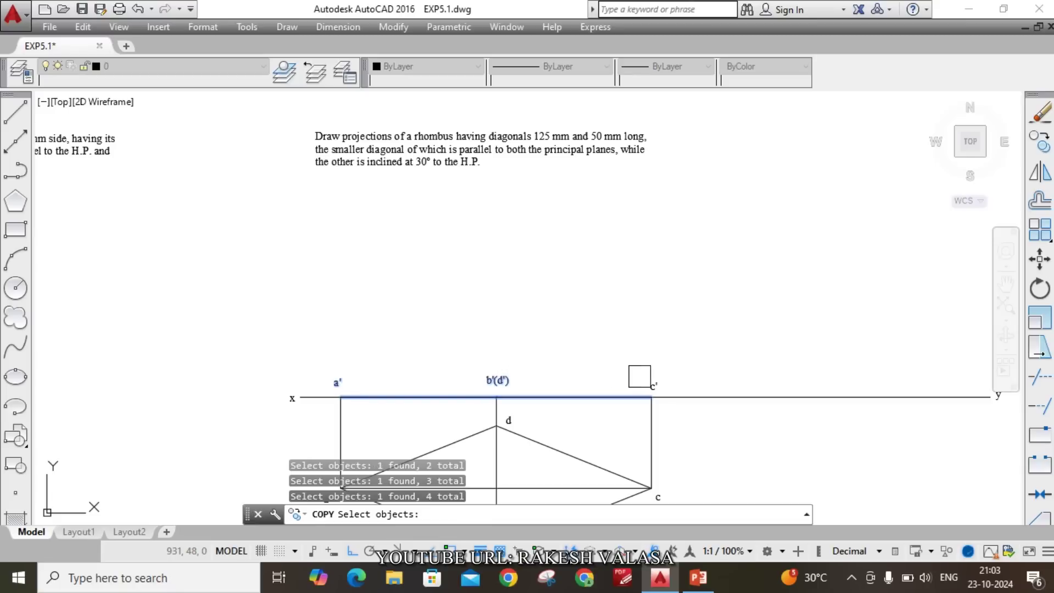
key("Return")
left_click(341, 397)
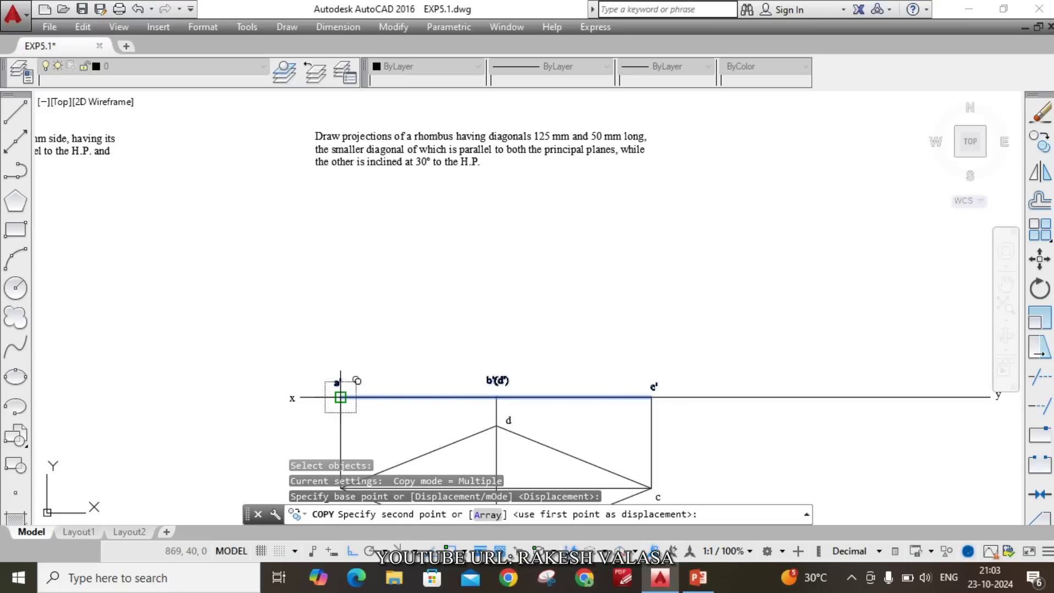
scroll(328, 400, "down", 2)
scroll(516, 398, "up", 4)
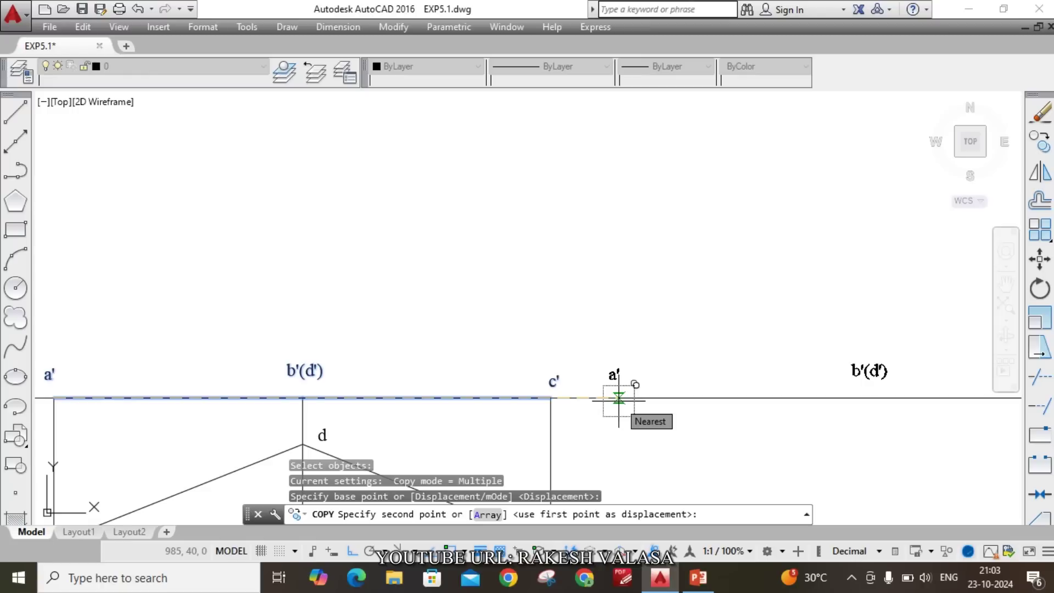
left_click(618, 398)
key("Escape")
scroll(514, 353, "down", 2)
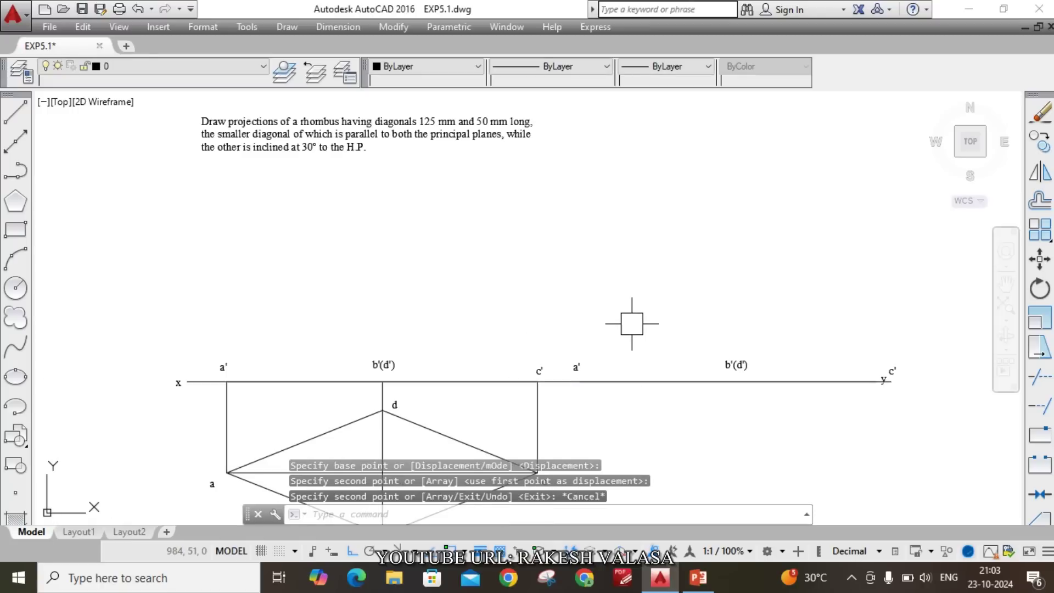
- Rotate the copied front-view lines and their three labels by 30° about the copied point a'
type("r")
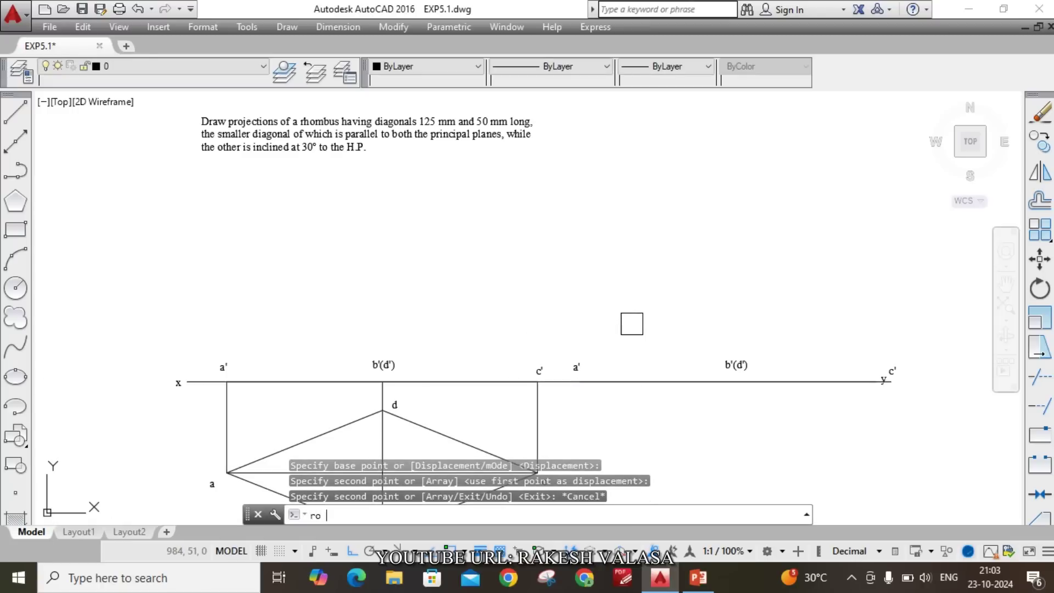
type("o")
key("Return")
left_click(656, 381)
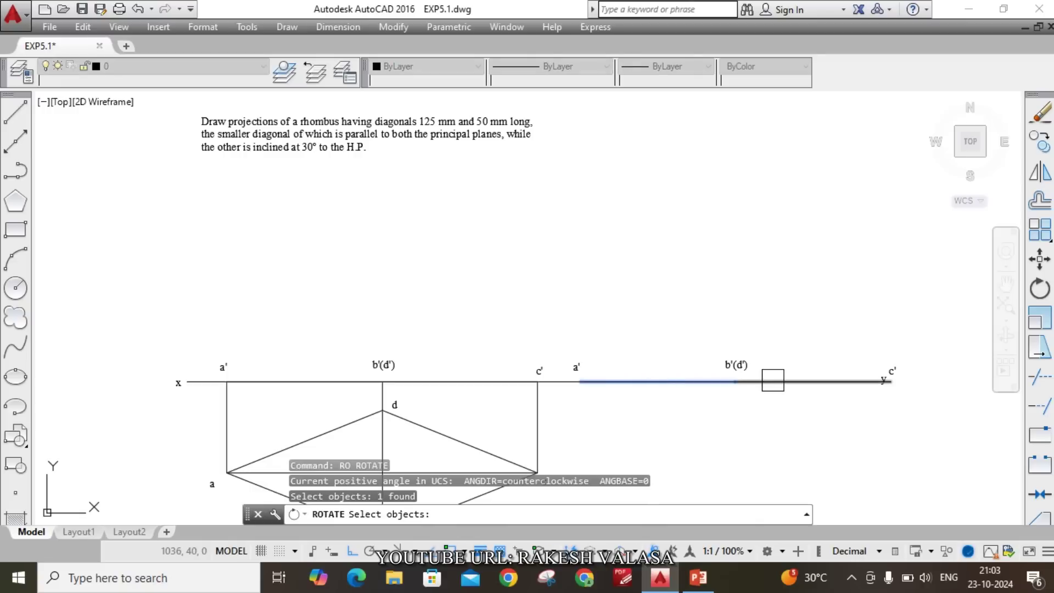
left_click(773, 381)
left_click(583, 364)
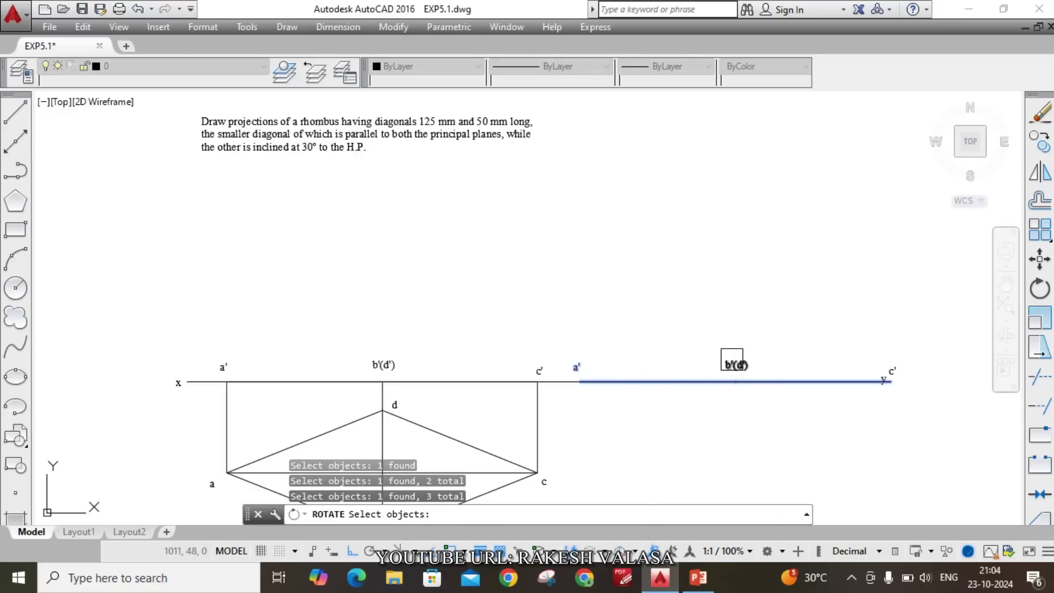
left_click(733, 362)
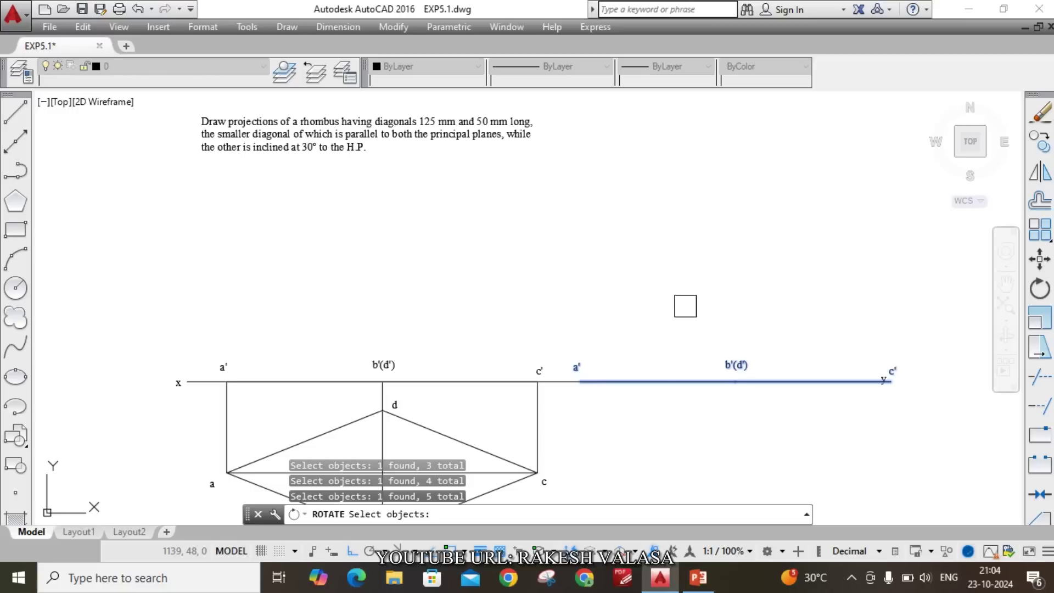
key("Return")
left_click(580, 382)
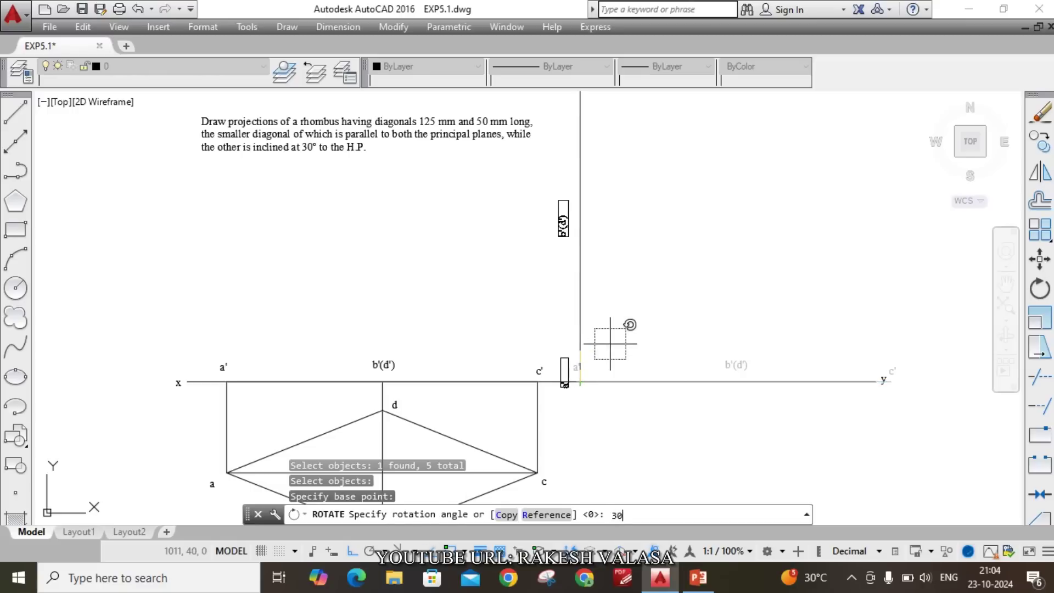
key("Return")
key("Escape")
scroll(571, 330, "down", 2)
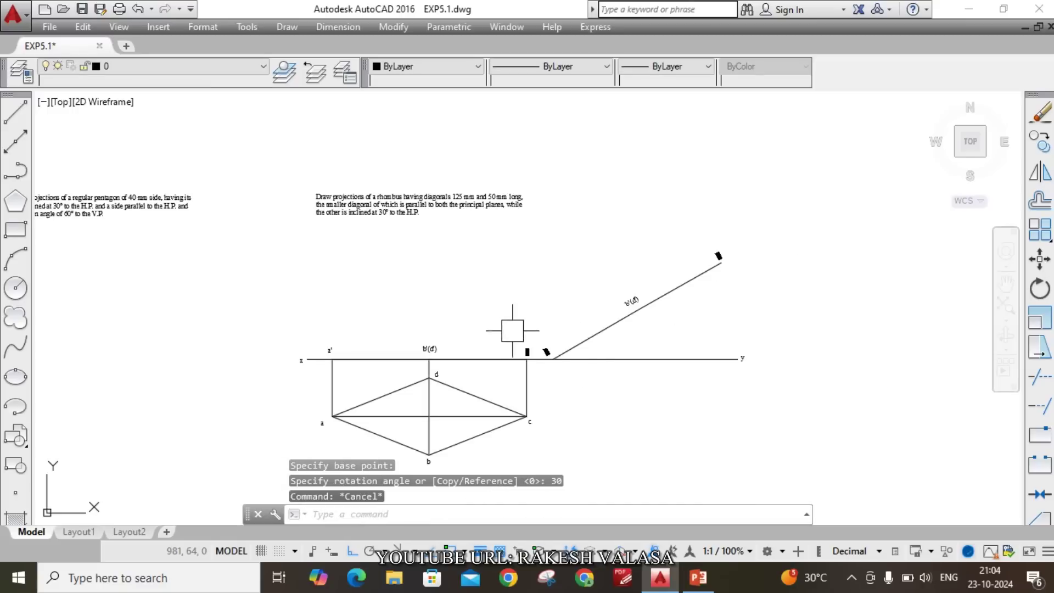
- Draw a vertical ray downward from a' of the inclined front view
scroll(597, 363, "up", 2)
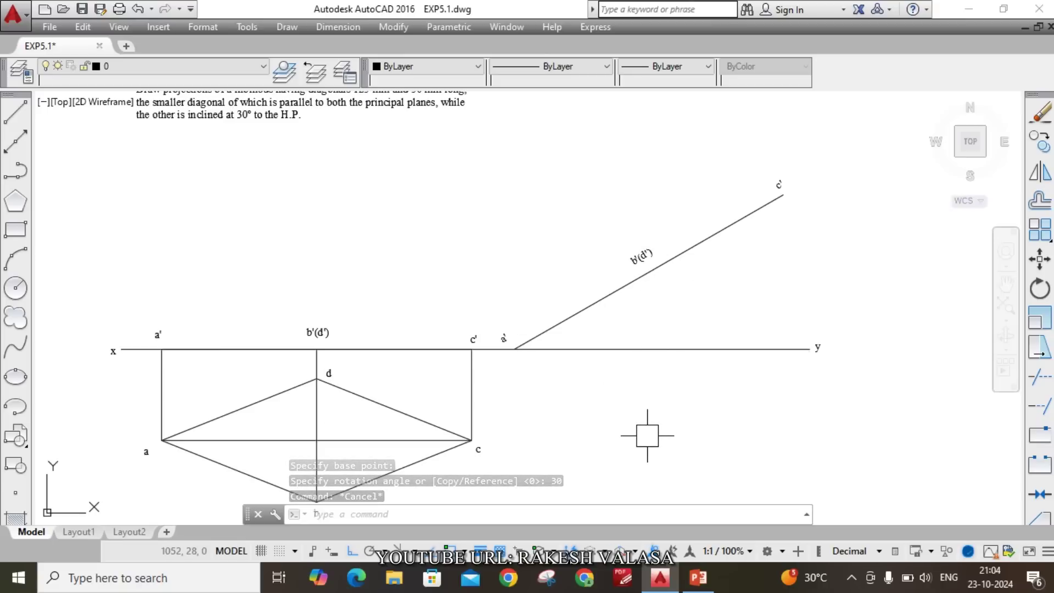
middle_click_drag(640, 423, 643, 357)
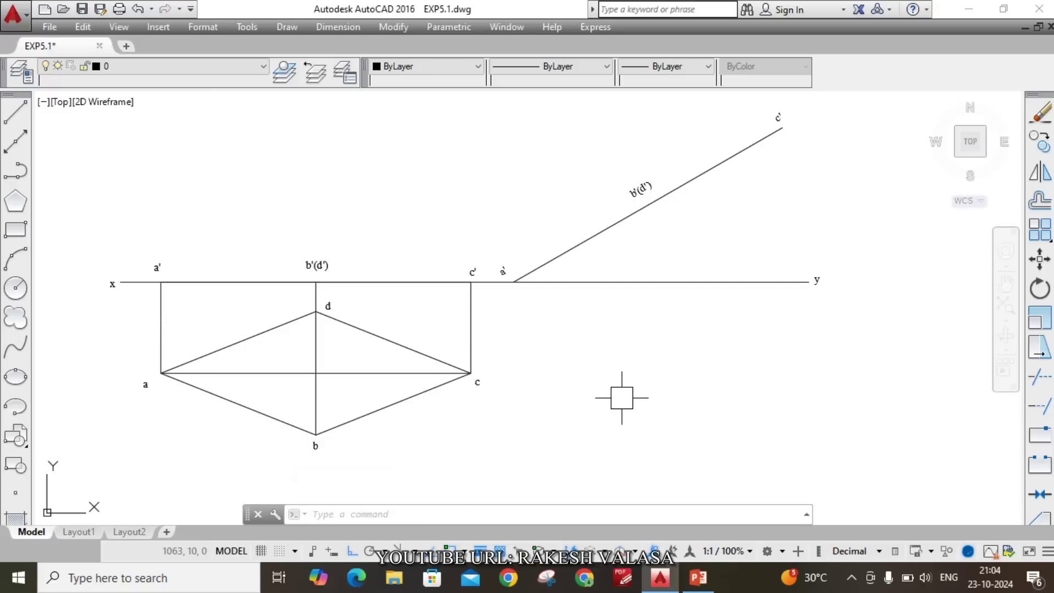
type("ray")
key("Return")
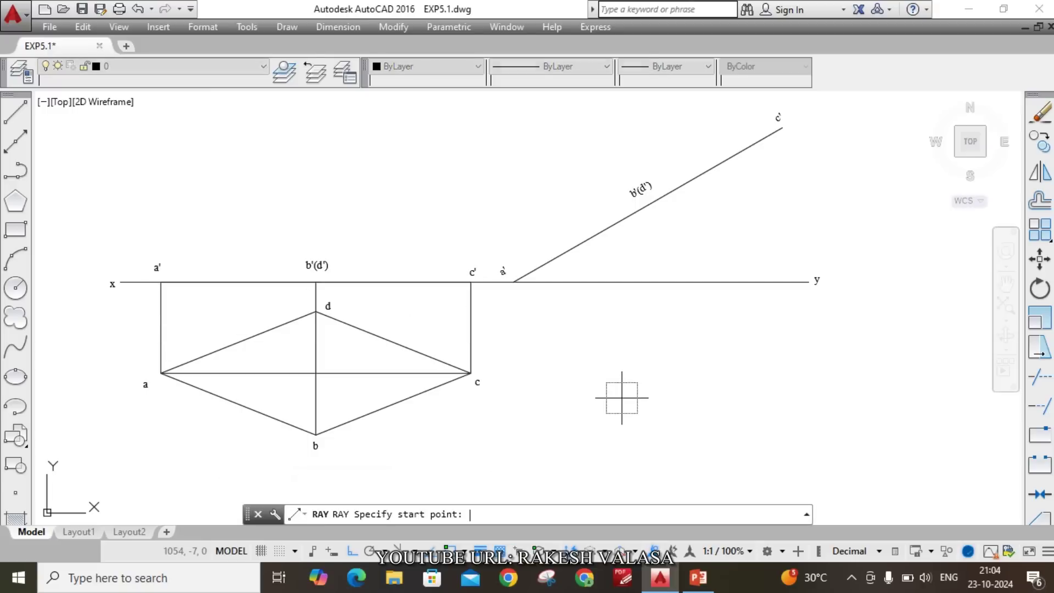
left_click(513, 283)
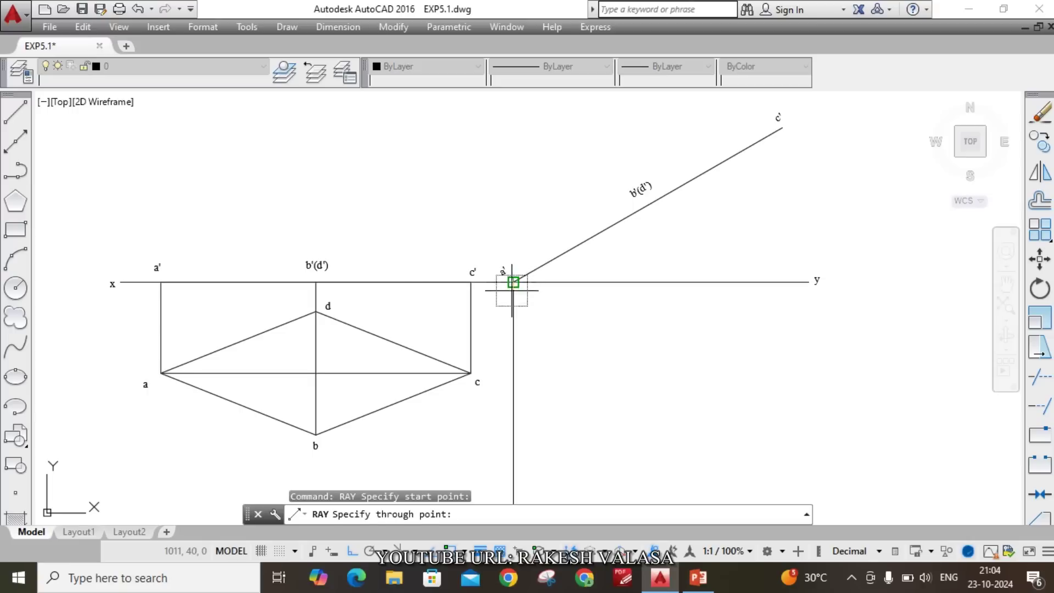
left_click(506, 357)
key("Return")
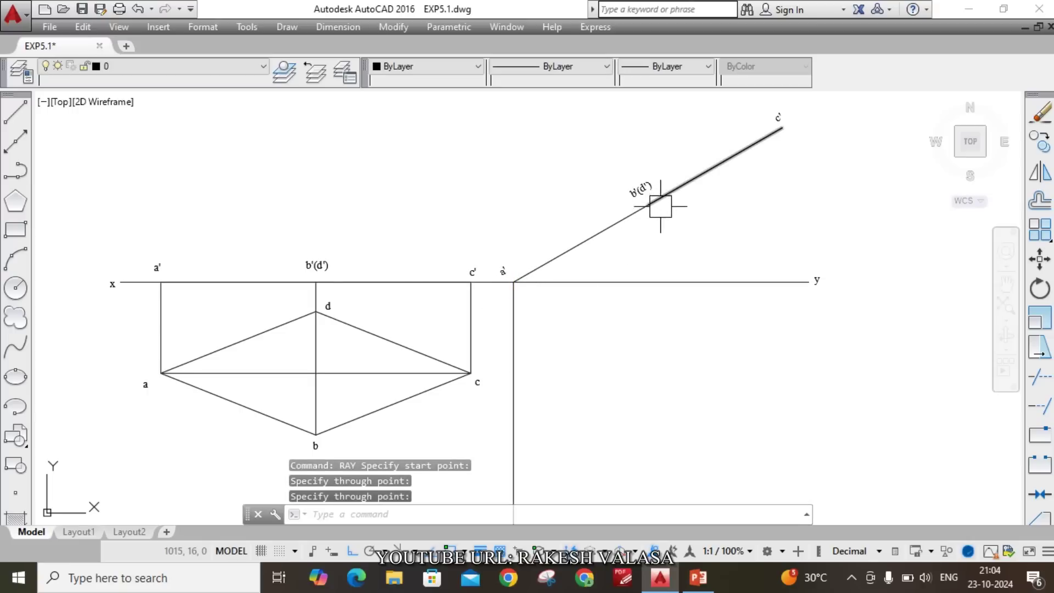
- Draw vertical rays downward from b'(d') and from c' of the inclined front view
key("Return")
left_click(648, 205)
left_click(648, 319)
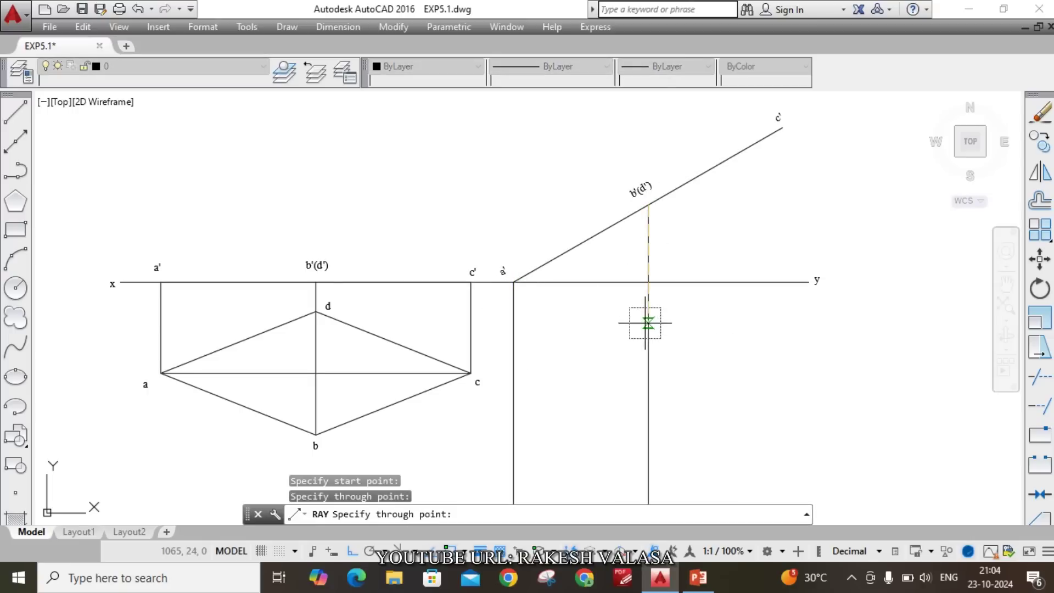
key("Return")
key("Return")
left_click(782, 128)
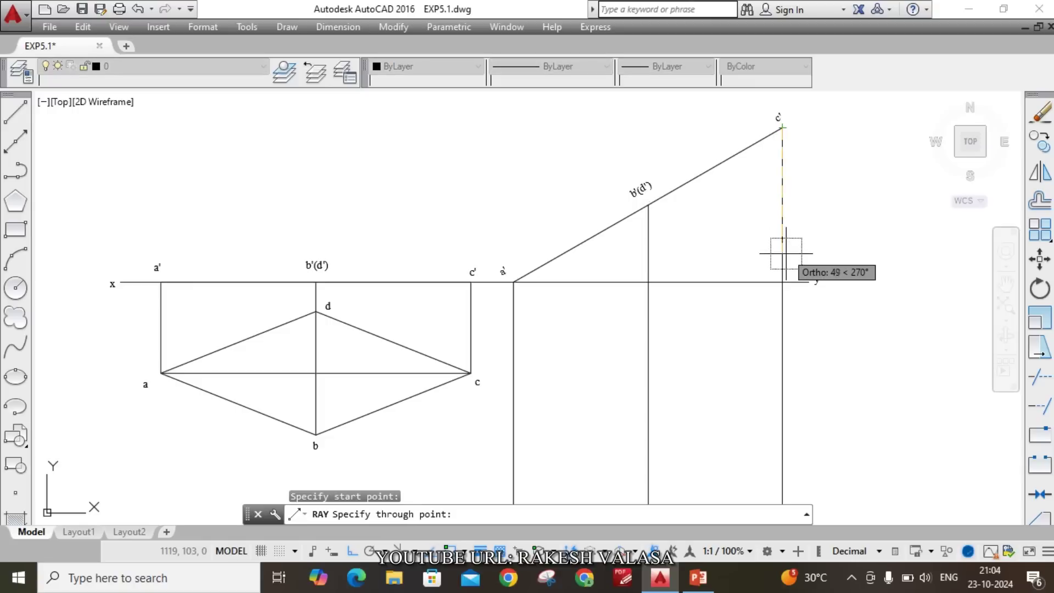
key("Escape")
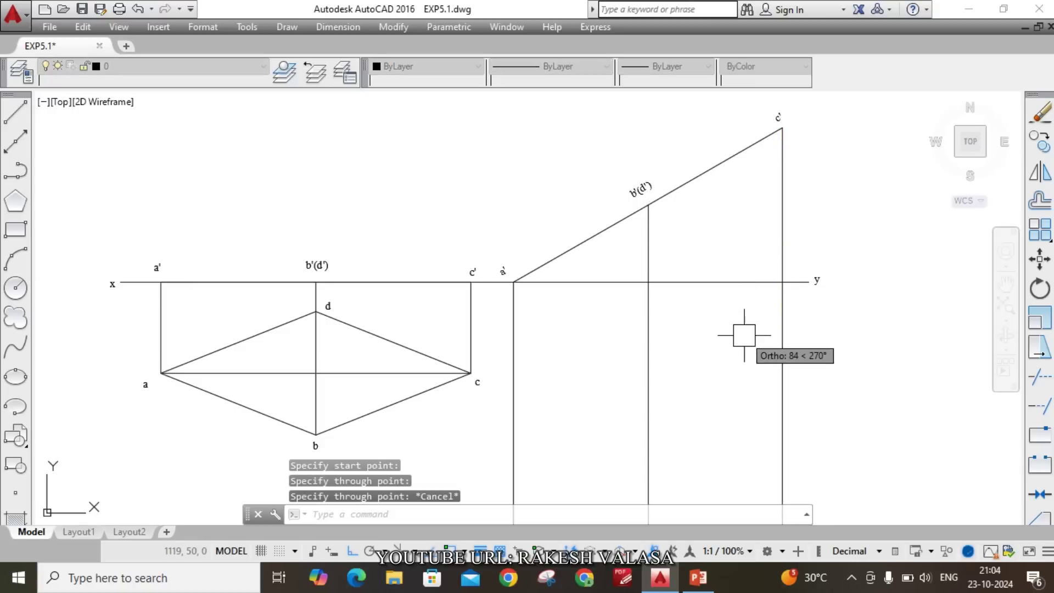
- Draw horizontal rays from corners d and c of the rhombus across the vertical rays
key("Return")
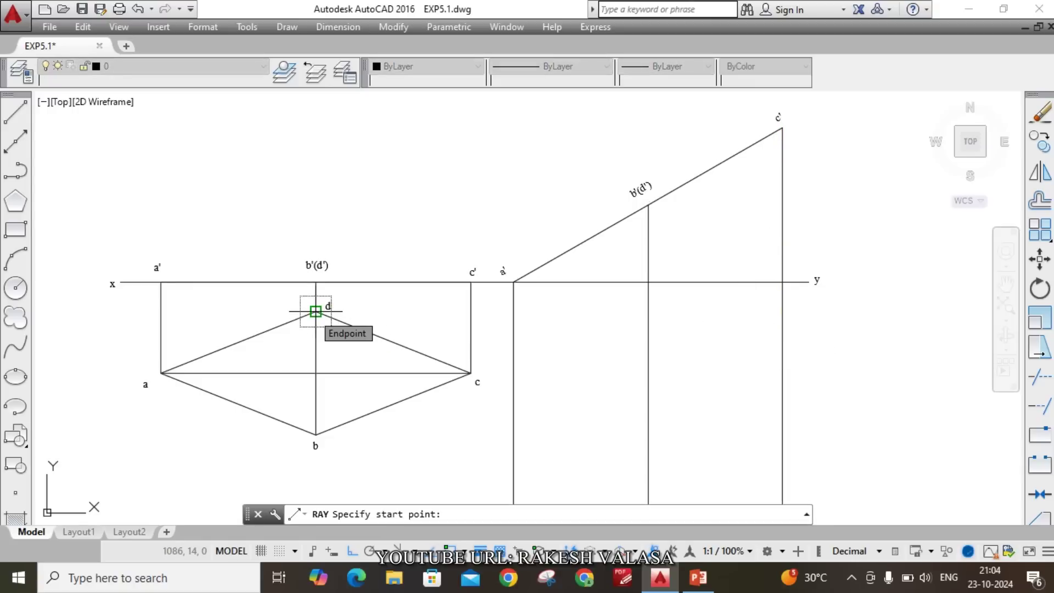
left_click(316, 312)
left_click(531, 311)
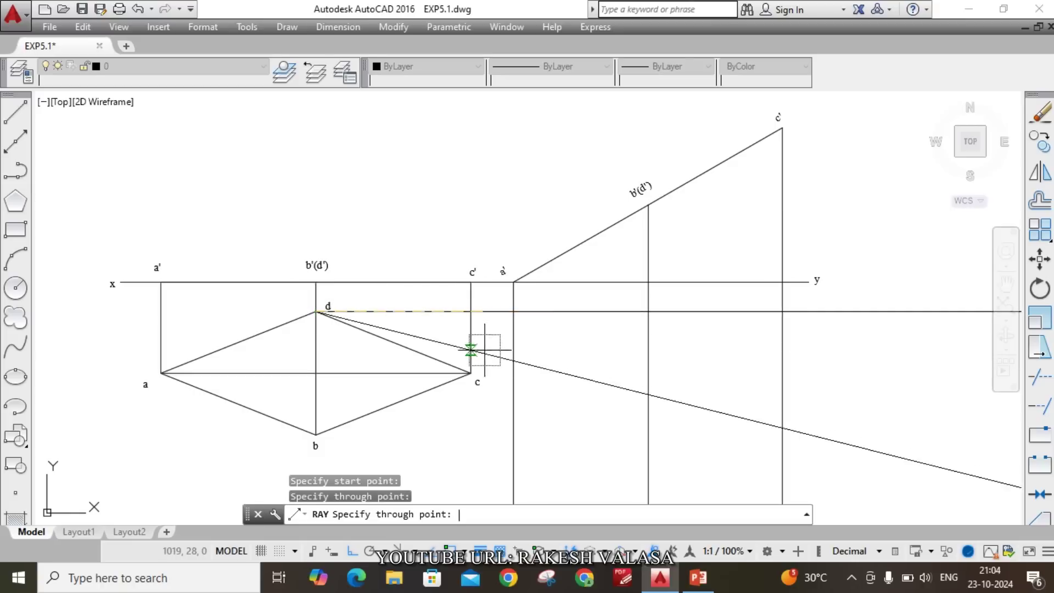
key("Escape")
key("Return")
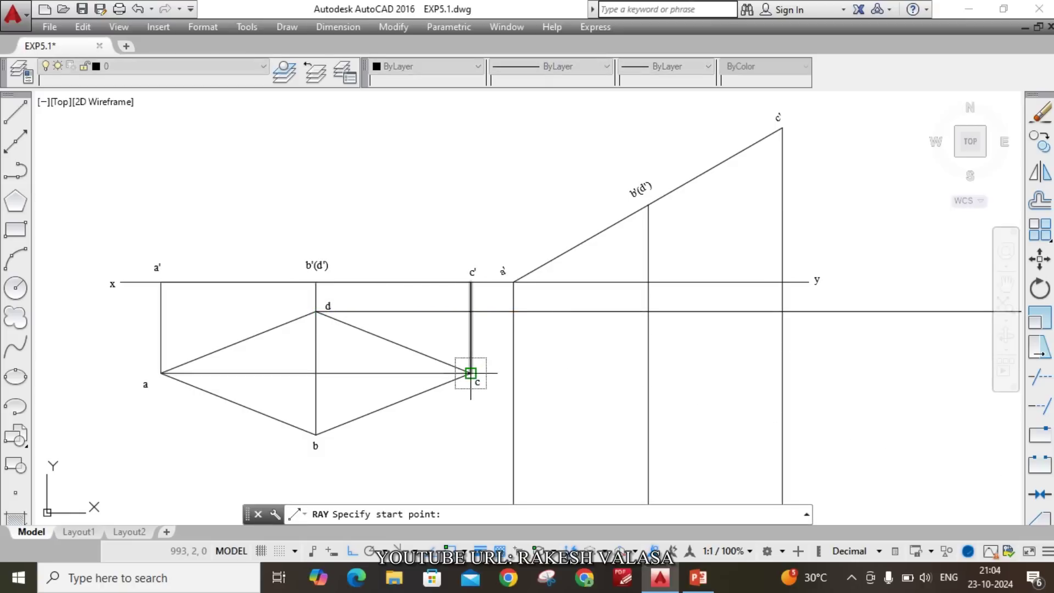
left_click(471, 373)
left_click(534, 374)
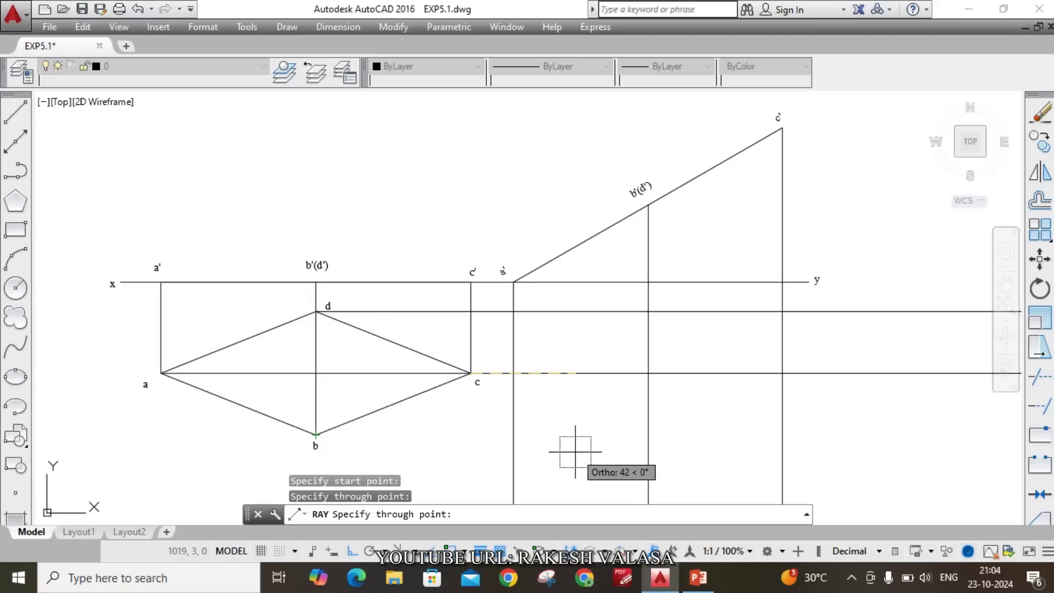
- Draw a horizontal ray from corner b of the rhombus across the vertical rays
key("Escape")
key("Return")
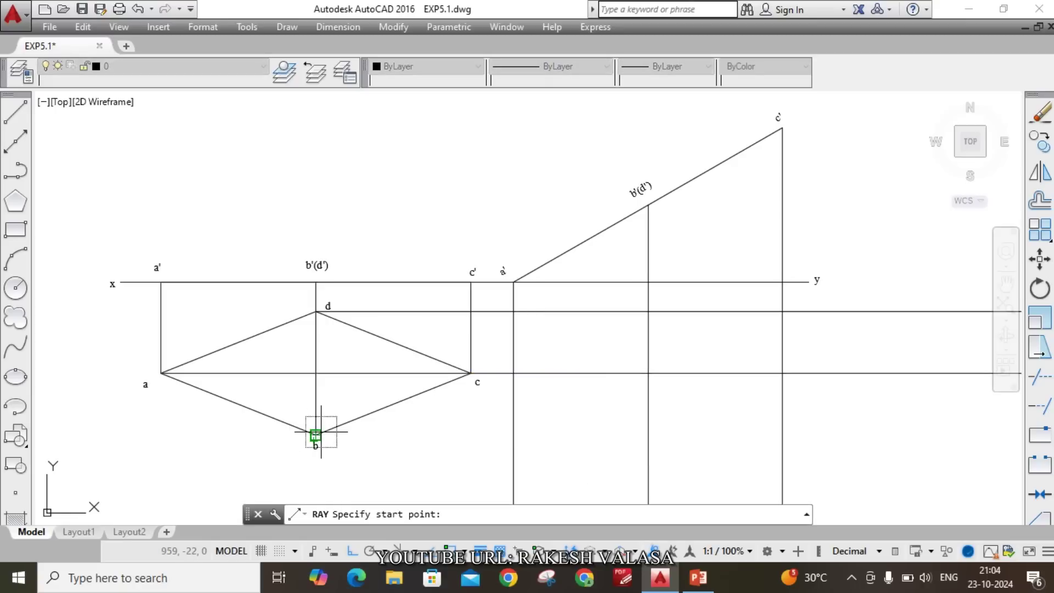
scroll(316, 434, "up", 8)
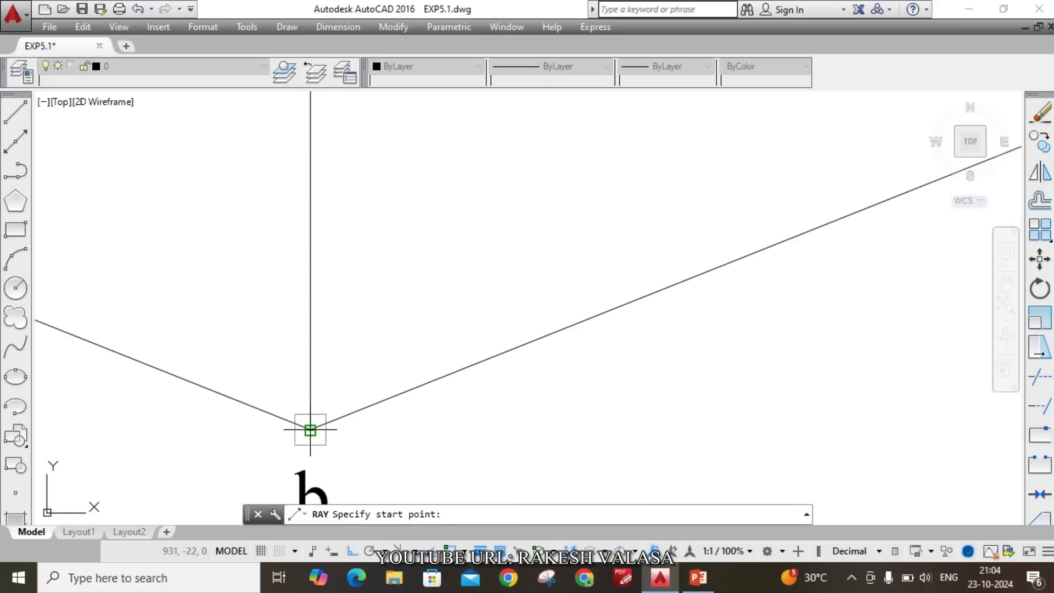
left_click(310, 430)
left_click(501, 428)
scroll(495, 429, "down", 5)
key("Escape")
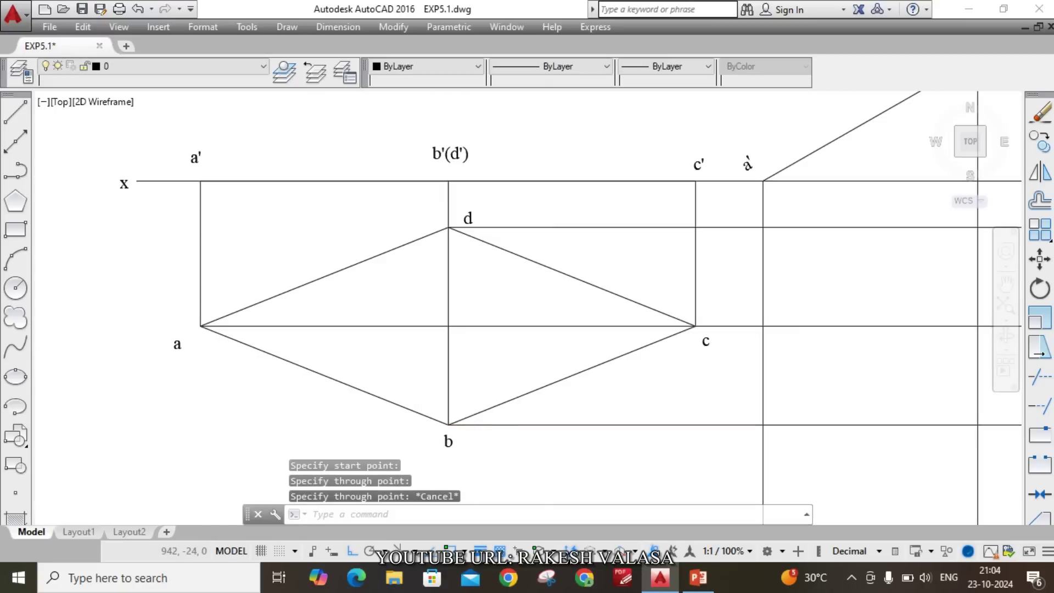
- Trim the horizontal rays beyond the vertical from c' and the vertical rays below the horizontal line from b
scroll(494, 429, "down", 5)
middle_click_drag(700, 454, 623, 350)
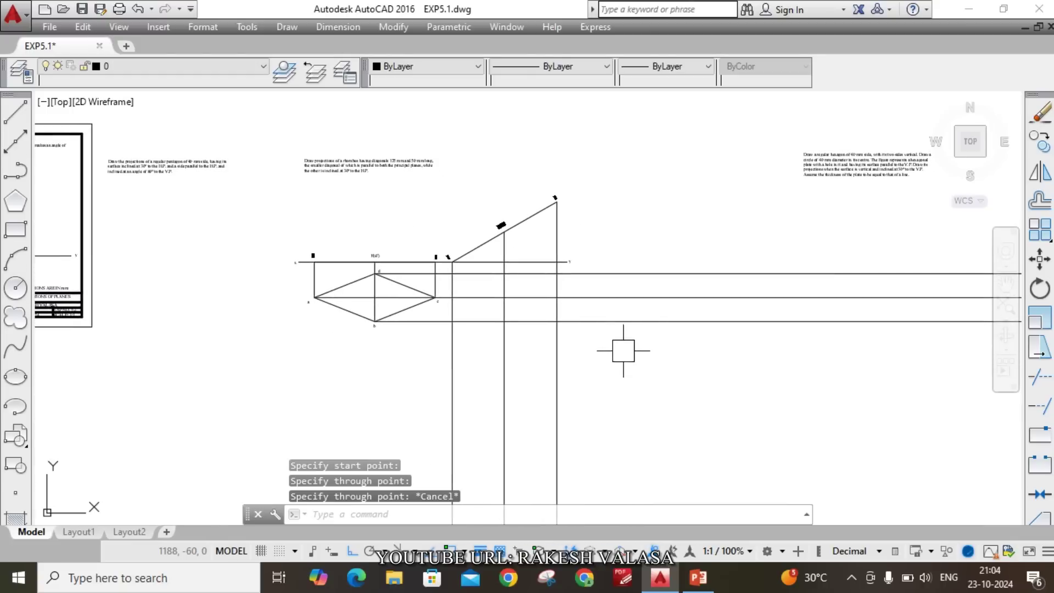
type("tr")
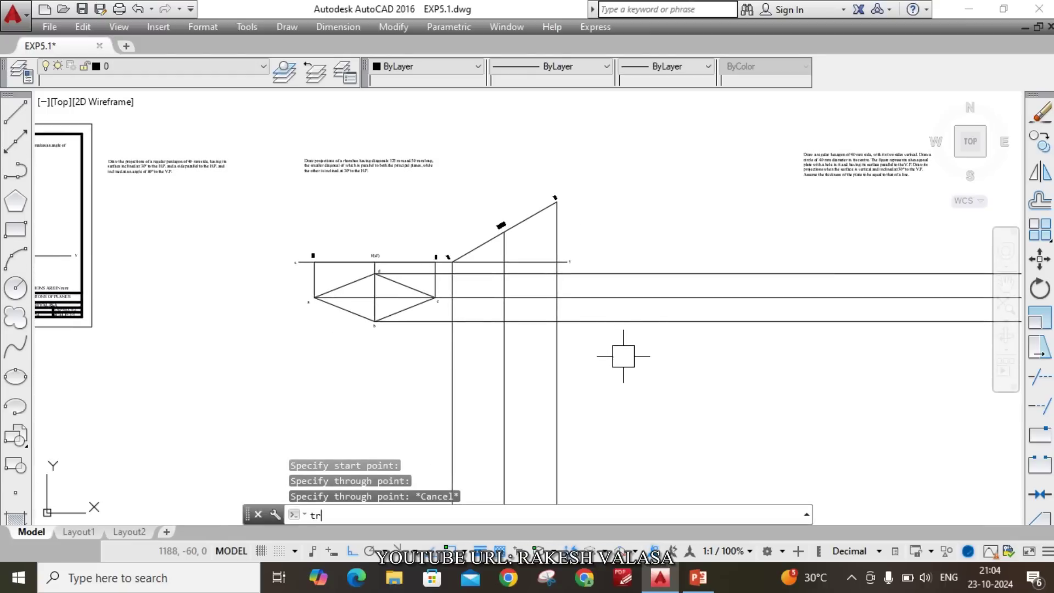
key("Return")
key("Return")
left_click(670, 384)
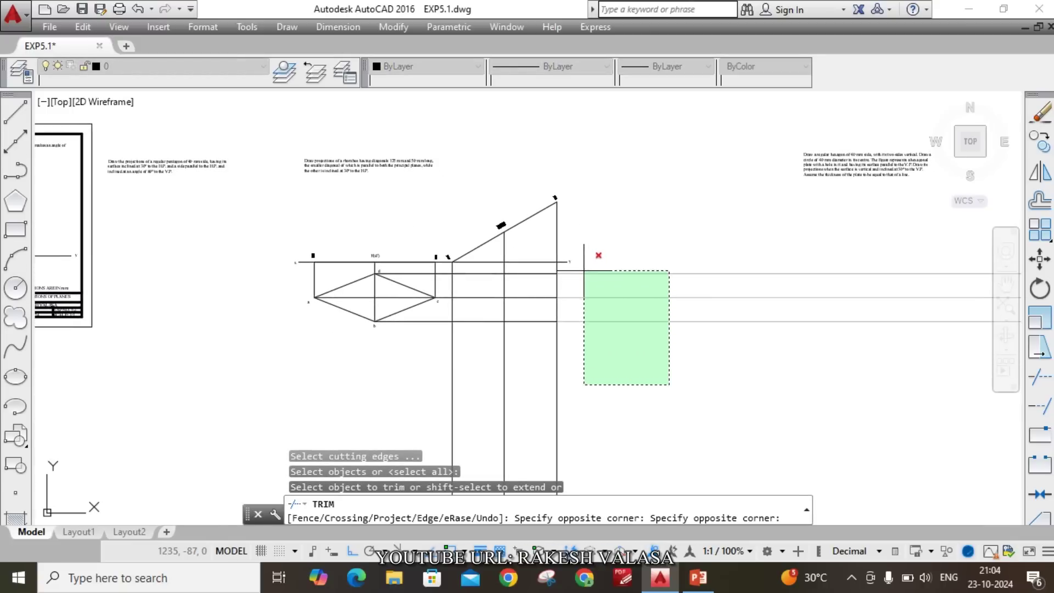
left_click(590, 292)
left_click(602, 424)
left_click(466, 373)
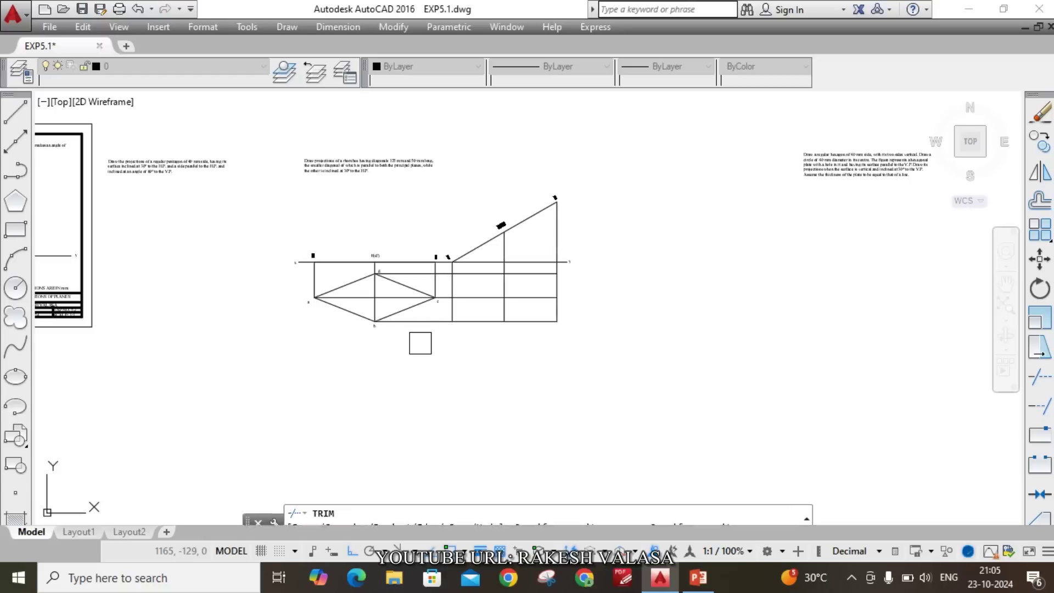
key("Escape")
- Add the text label a1, with the 1 as subscript, below the crossing of the a' vertical and the horizontal from c
scroll(467, 285, "up", 2)
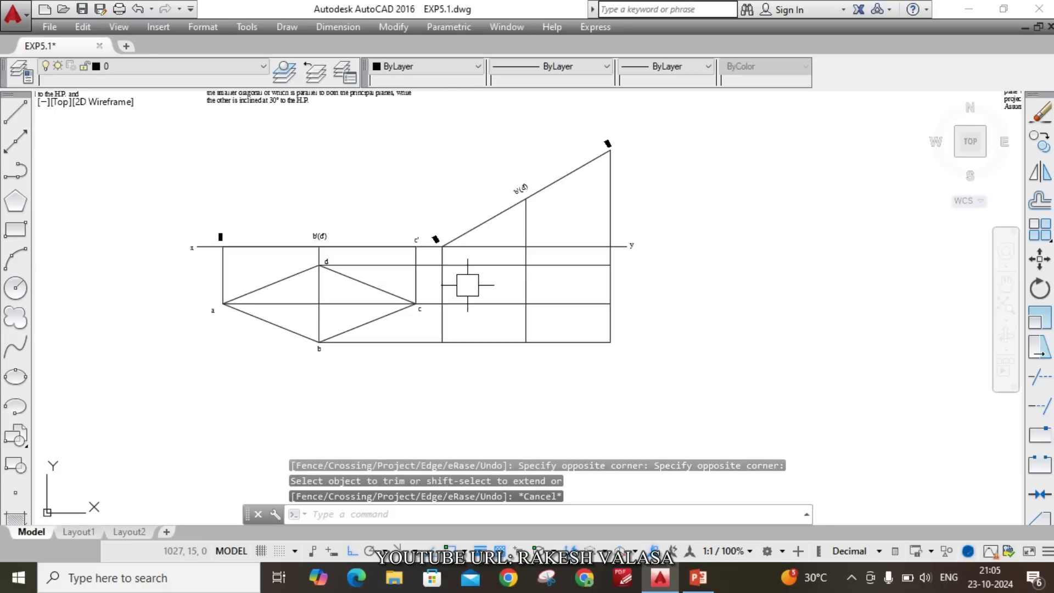
scroll(444, 246, "up", 4)
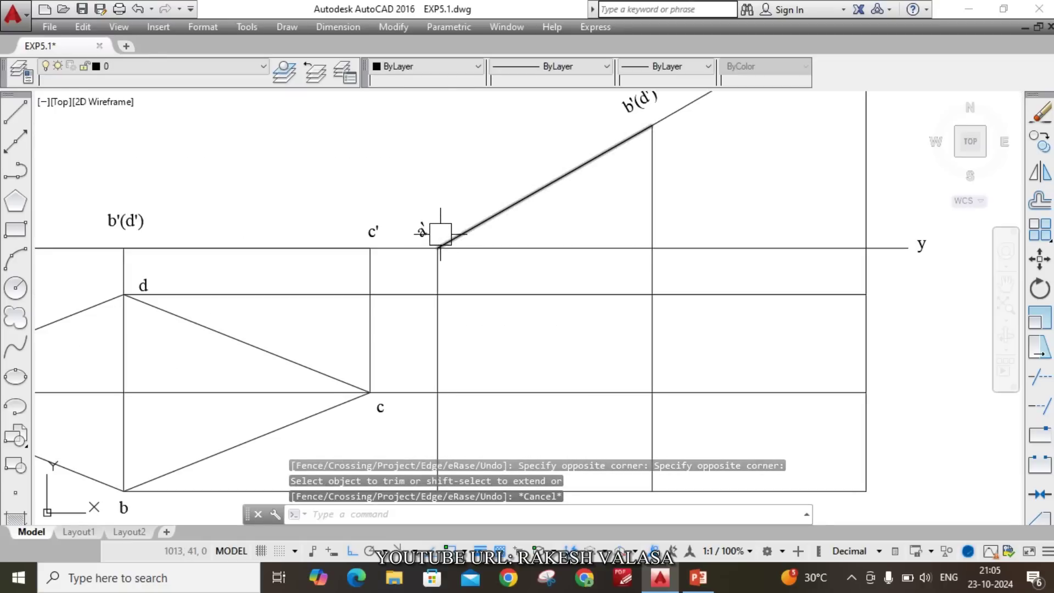
scroll(491, 324, "down", 3)
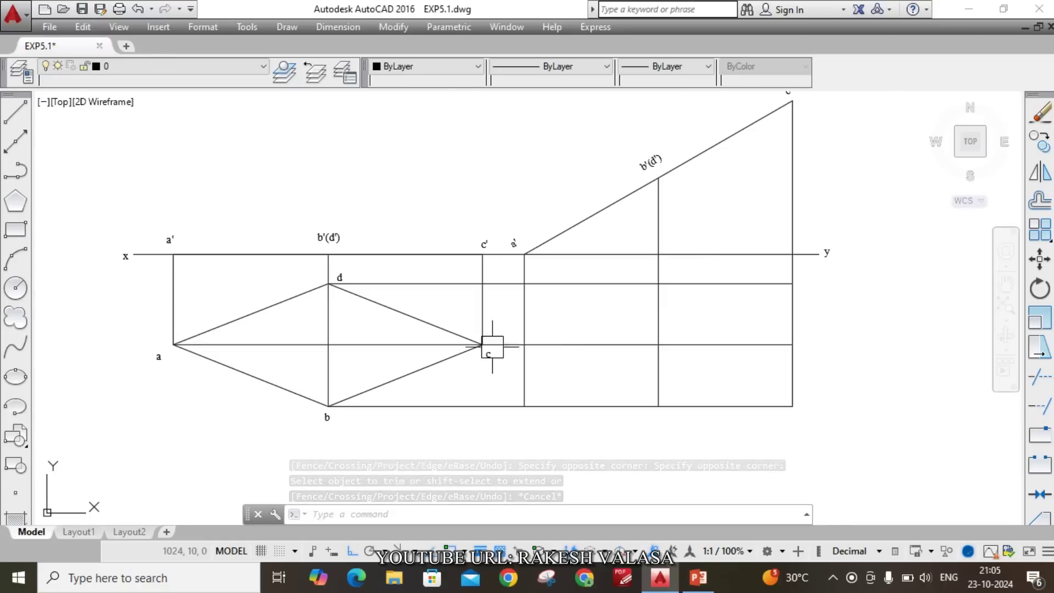
scroll(517, 359, "up", 4)
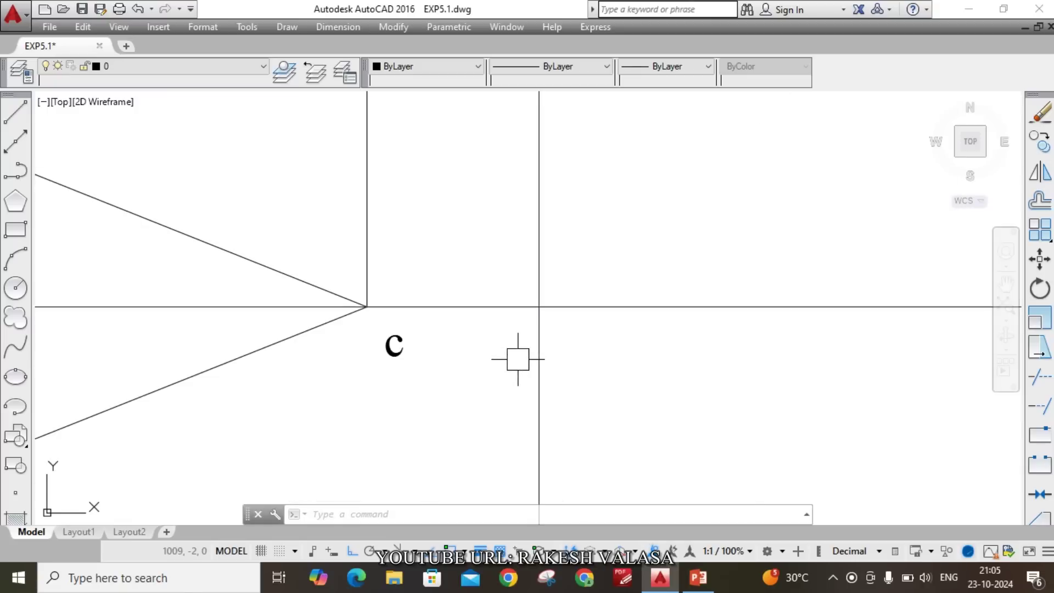
type("t")
key("Return")
scroll(516, 358, "up", 4)
left_click(490, 259)
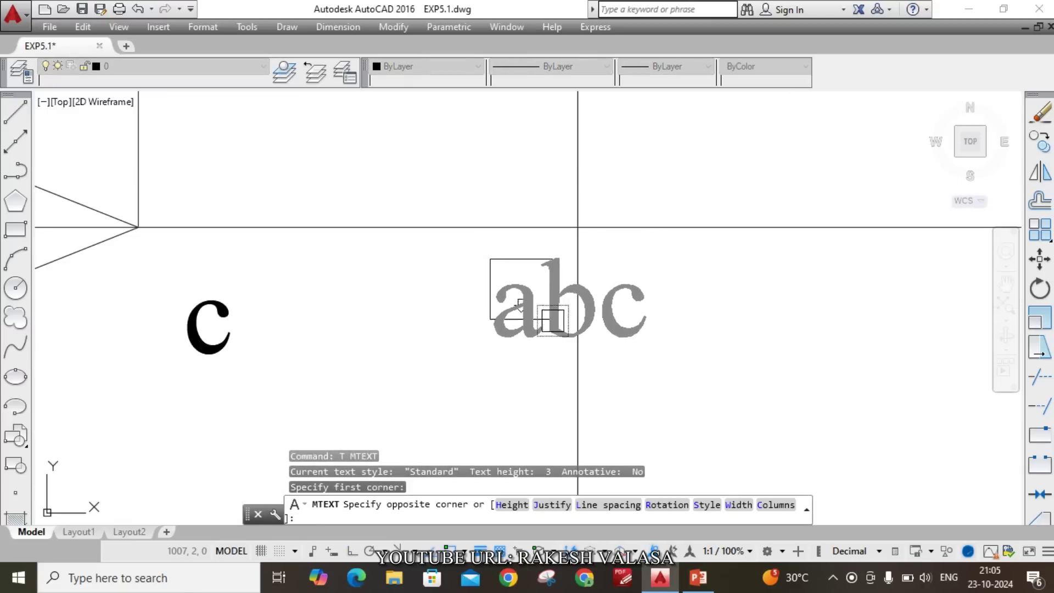
left_click(553, 319)
type("a1")
key("shift+Left")
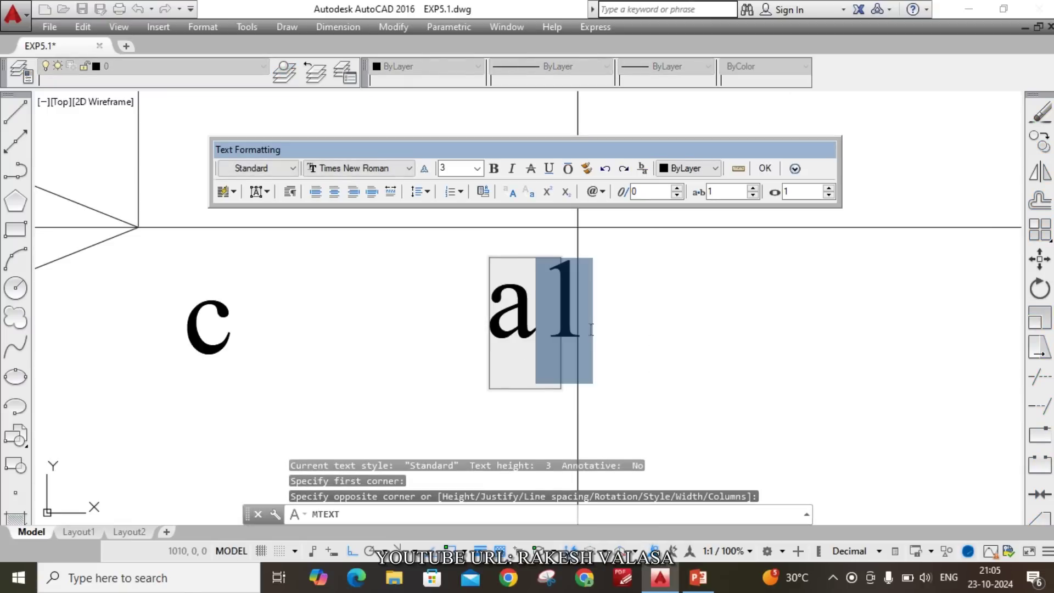
left_click(566, 191)
left_click(764, 168)
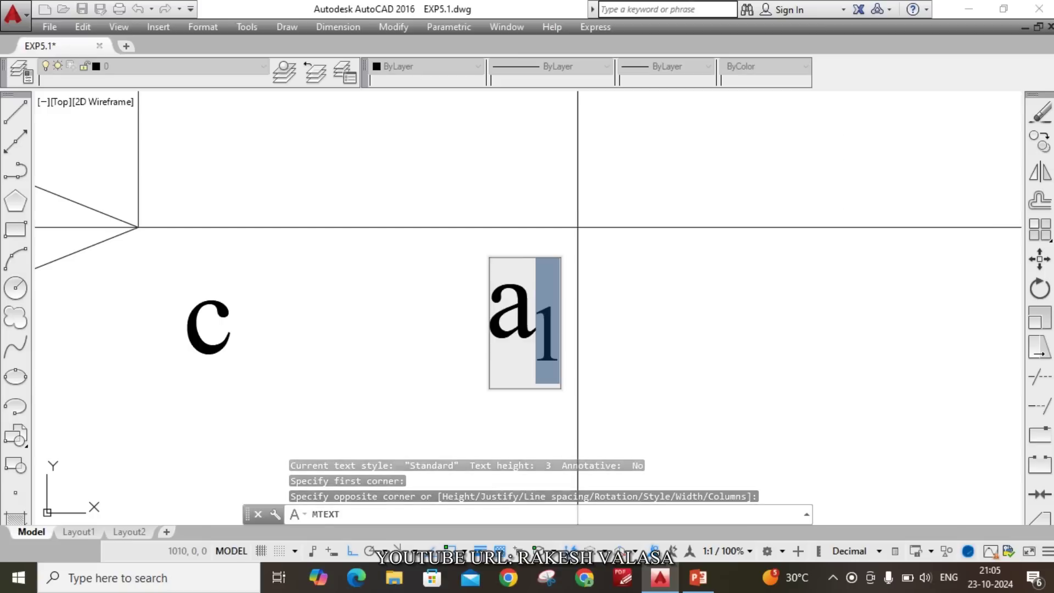
- Copy the a1 label, with ortho off, to just below the crossing of the b'(d') vertical and the horizontal from b
scroll(574, 202, "down", 5)
type("t")
type("o")
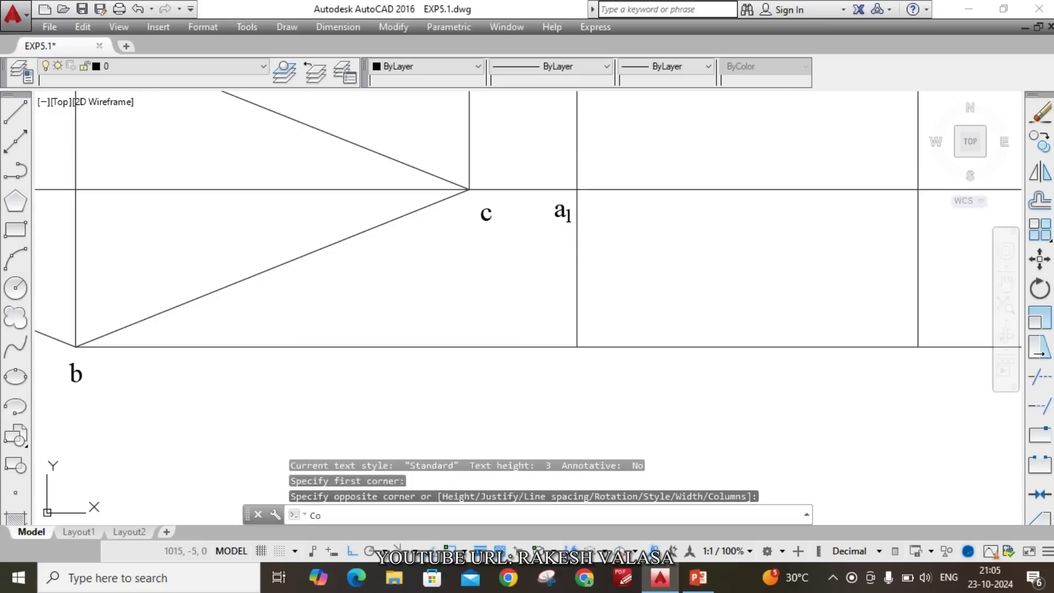
key("Return")
left_click(558, 214)
key("Return")
left_click(549, 222)
scroll(549, 222, "down", 3)
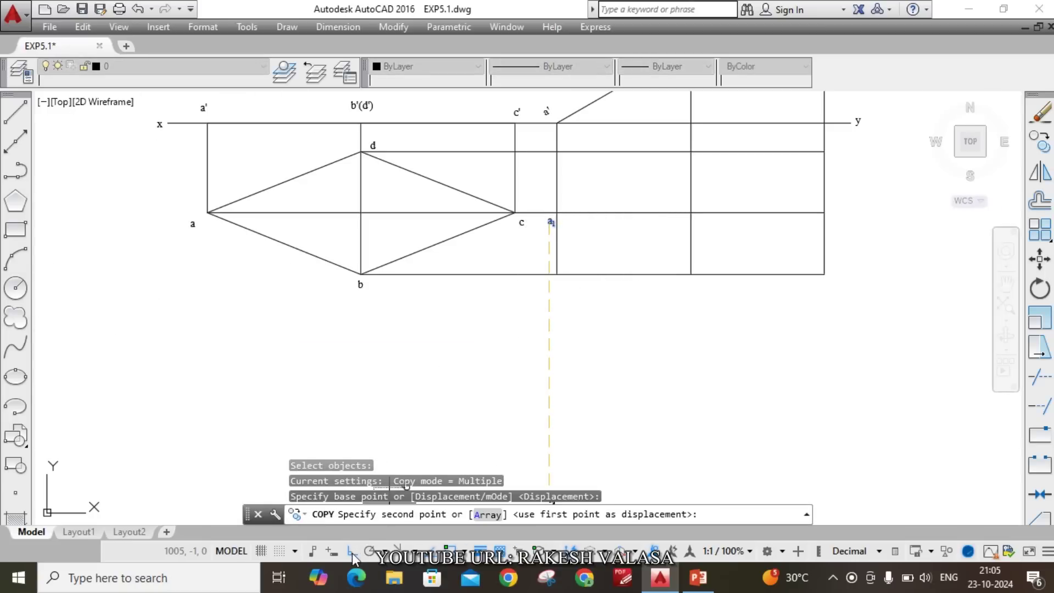
scroll(677, 340, "down", 2)
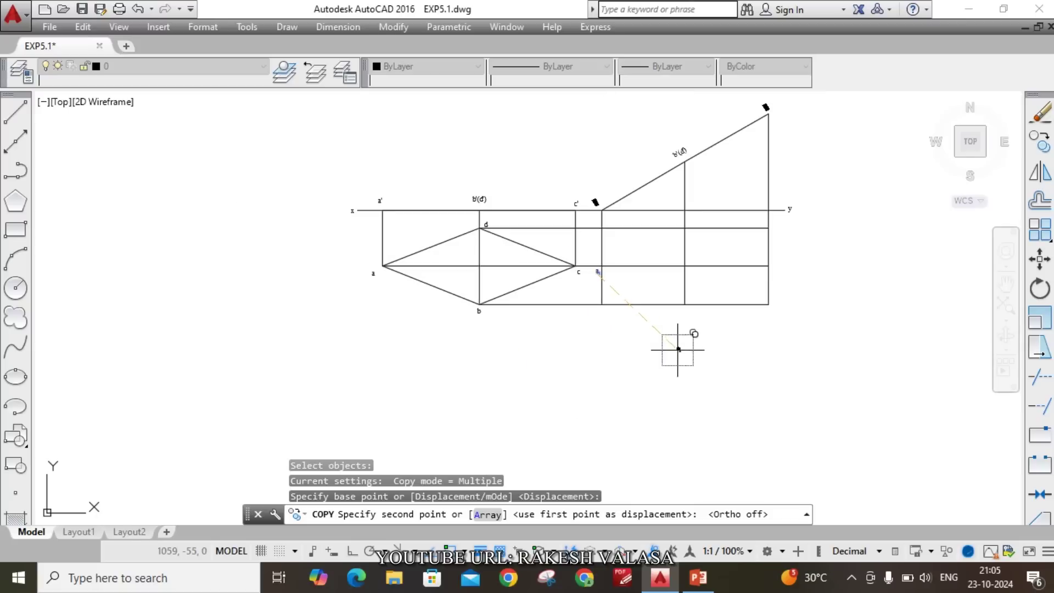
scroll(681, 336, "up", 2)
scroll(689, 312, "up", 4)
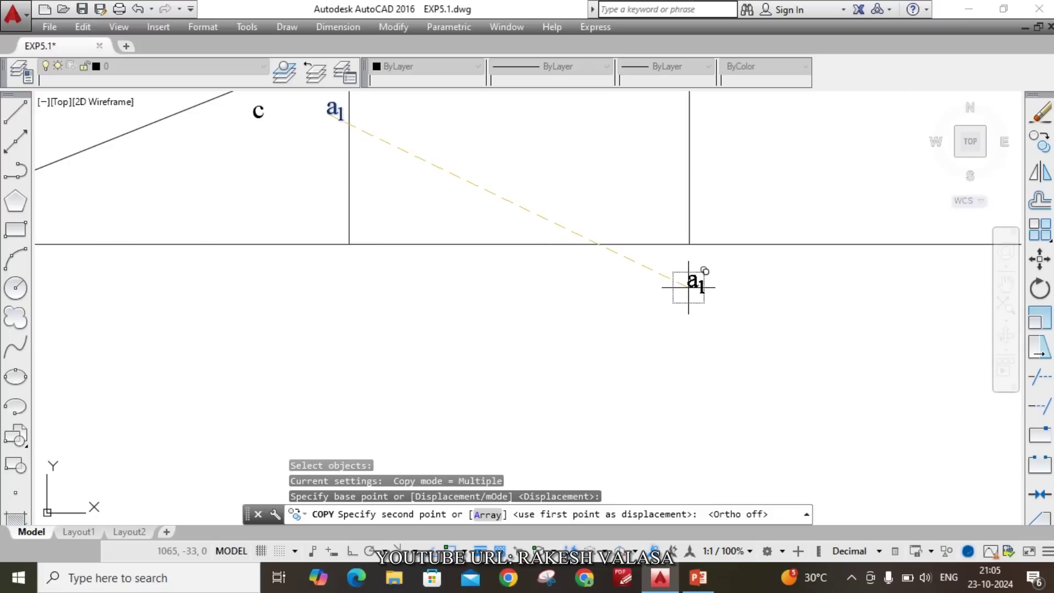
left_click(689, 286)
- Place two more copies of the a1 label, beside the c' vertical's crossing with c's horizontal and above the b'(d') vertical's crossing with d's horizontal
scroll(647, 325, "down", 4)
scroll(752, 297, "up", 4)
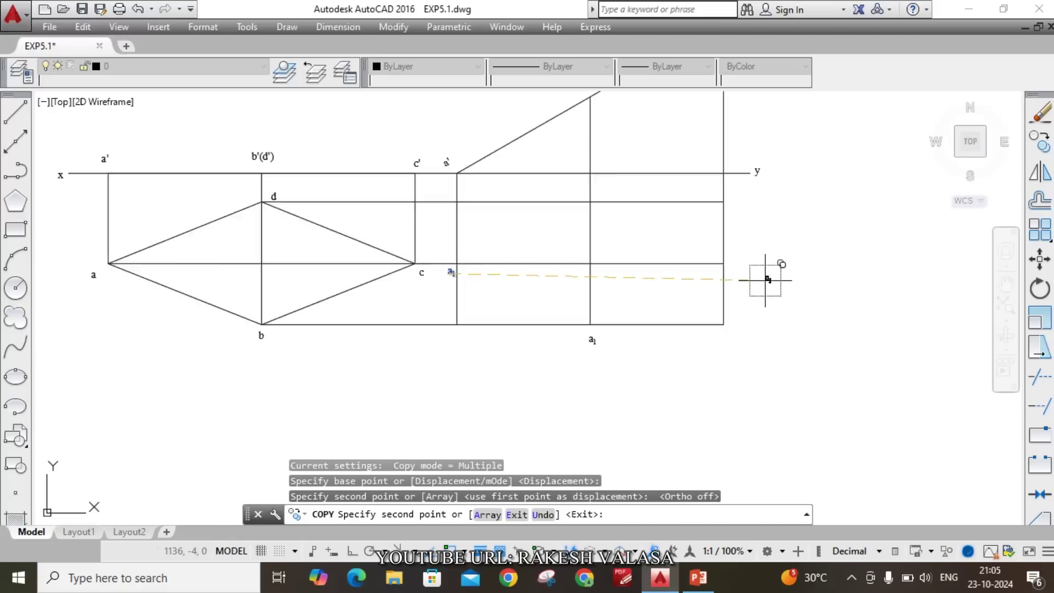
left_click(719, 261)
scroll(697, 296, "down", 2)
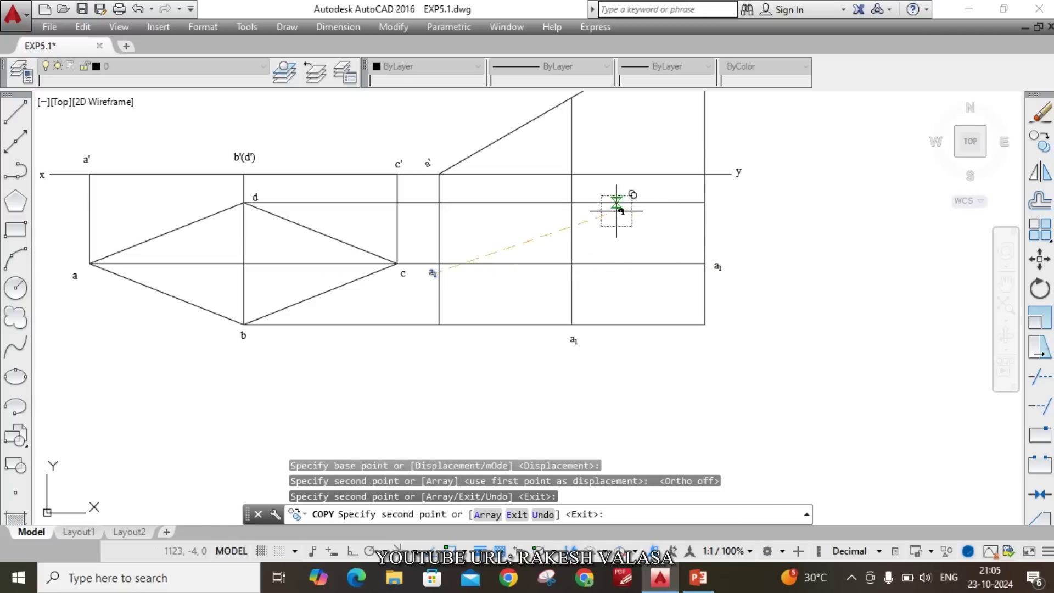
scroll(604, 206, "up", 4)
left_click(537, 177)
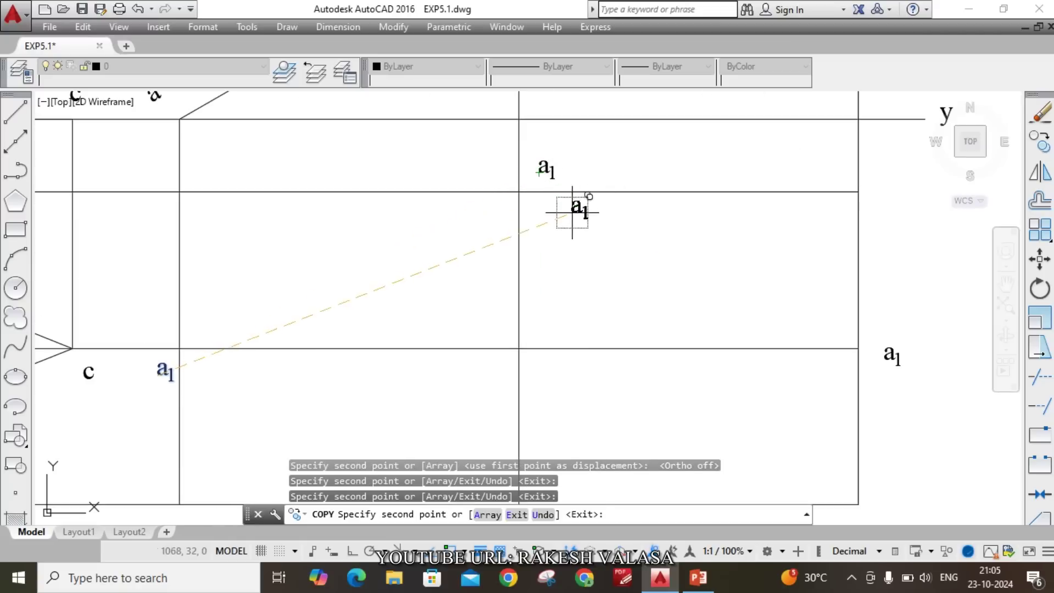
key("Escape")
- Change the label copy below the horizontal from b to b1, keeping the subscript
scroll(602, 204, "down", 4)
scroll(566, 346, "up", 4)
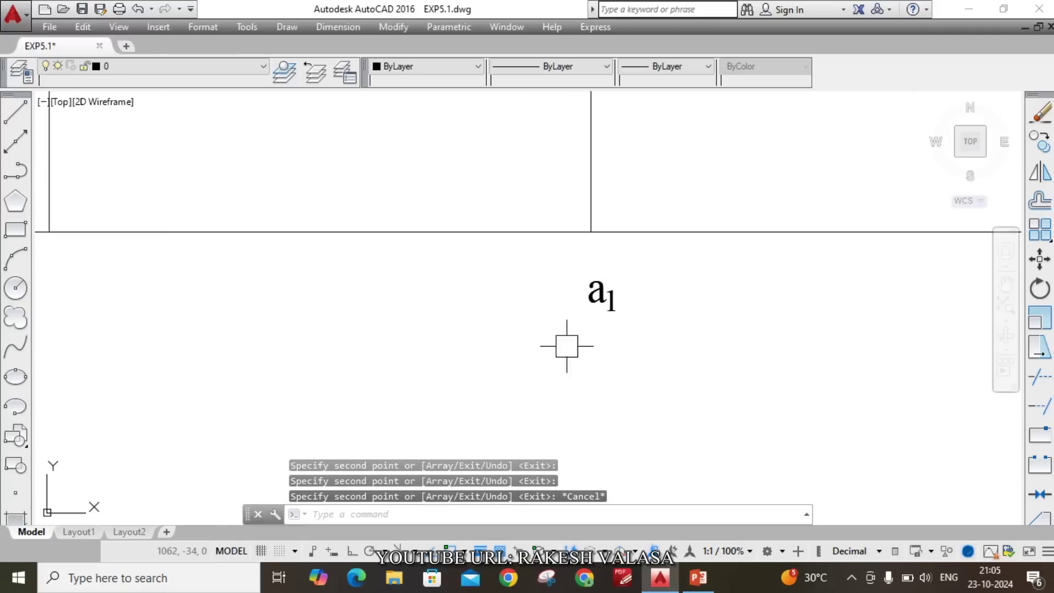
double_click(600, 297)
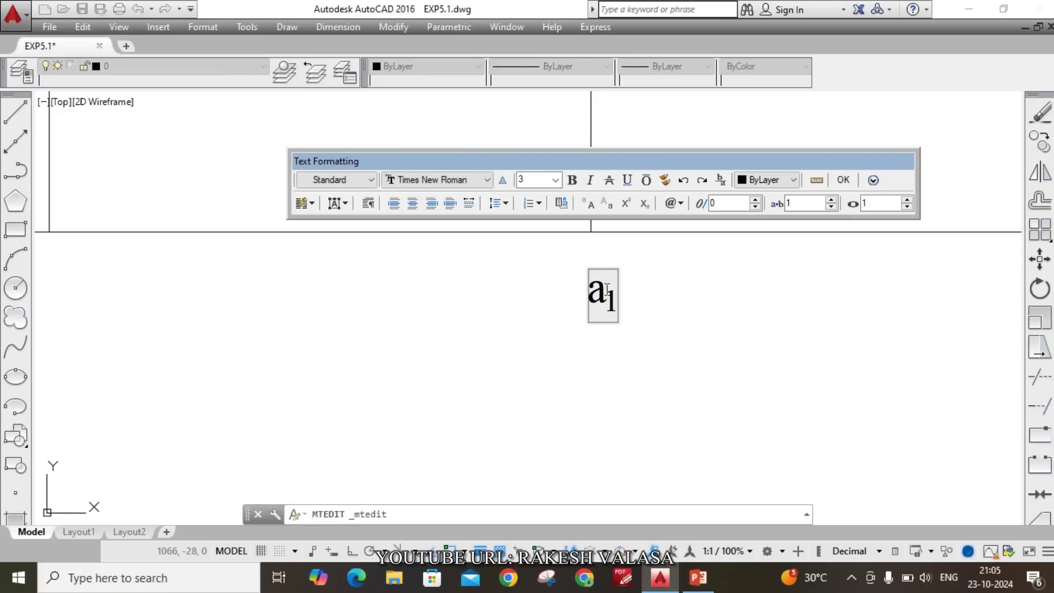
type("b")
left_click(656, 287)
scroll(650, 351, "down", 4)
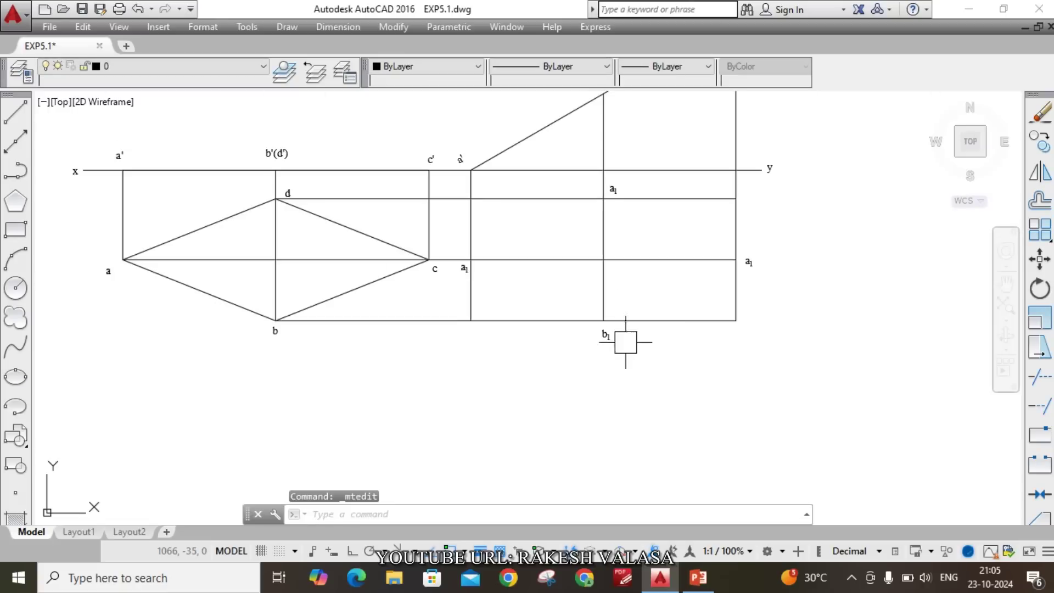
- Change the label copy beside the vertical from c' to c1, keeping the subscript
scroll(773, 264, "up", 3)
double_click(716, 257)
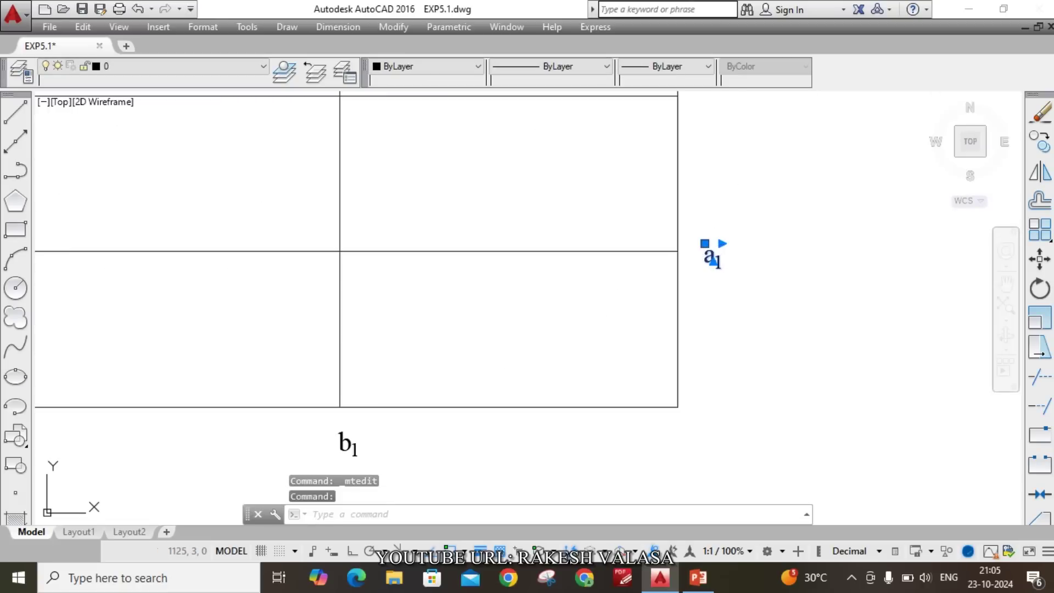
left_click(704, 275)
scroll(704, 275, "down", 4)
- Change the label copy above the horizontal from d to d1, keeping the subscript
scroll(650, 349, "up", 4)
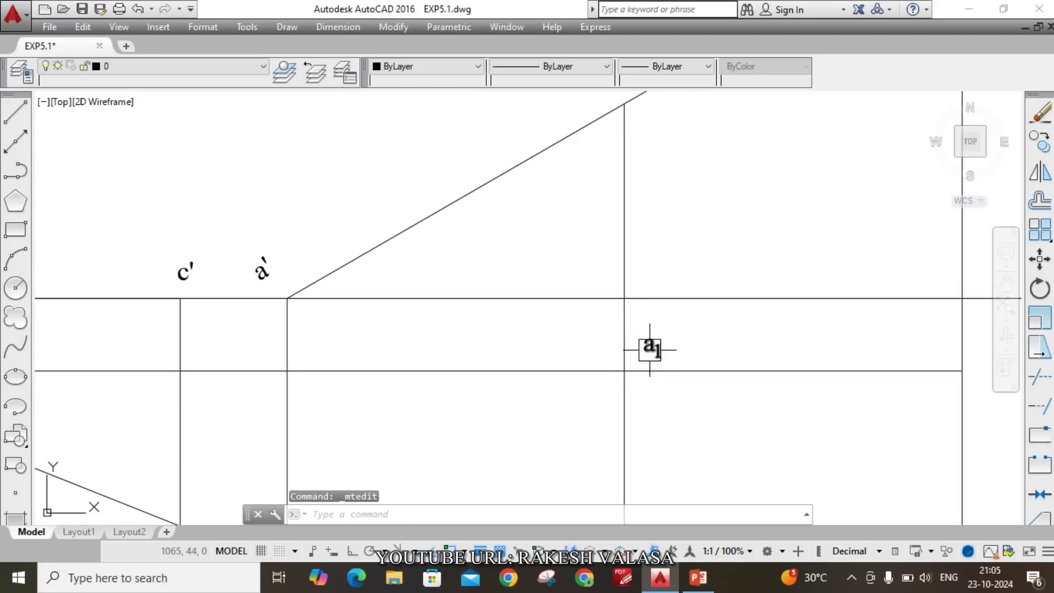
double_click(650, 350)
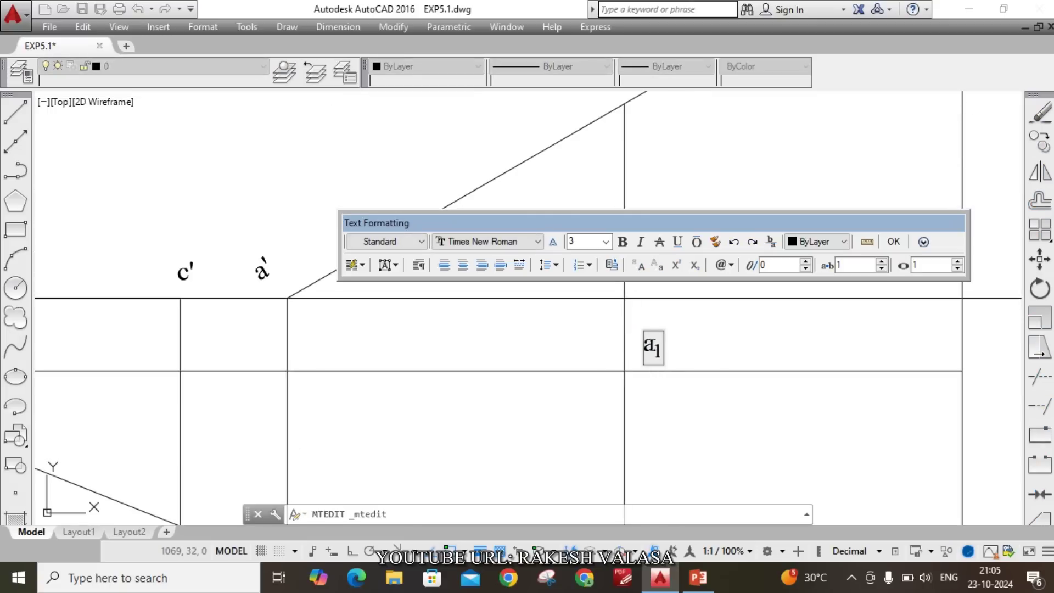
left_click(818, 326)
scroll(690, 259, "down", 4)
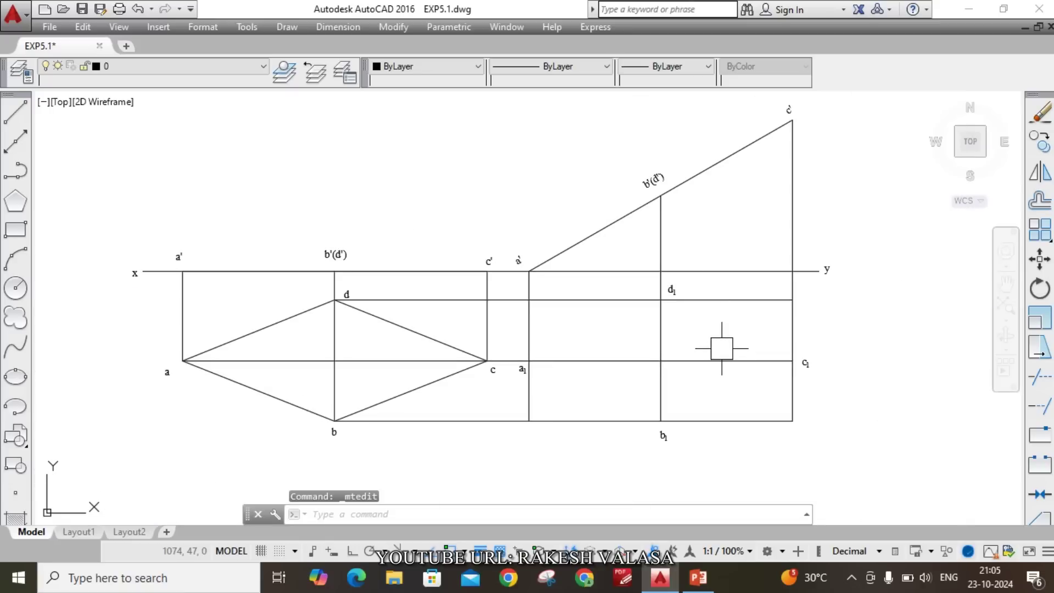
- Draw a closed polyline rhombus in the inclined position's top view through the projector intersections at a1, b1, c1 and d1
type("p")
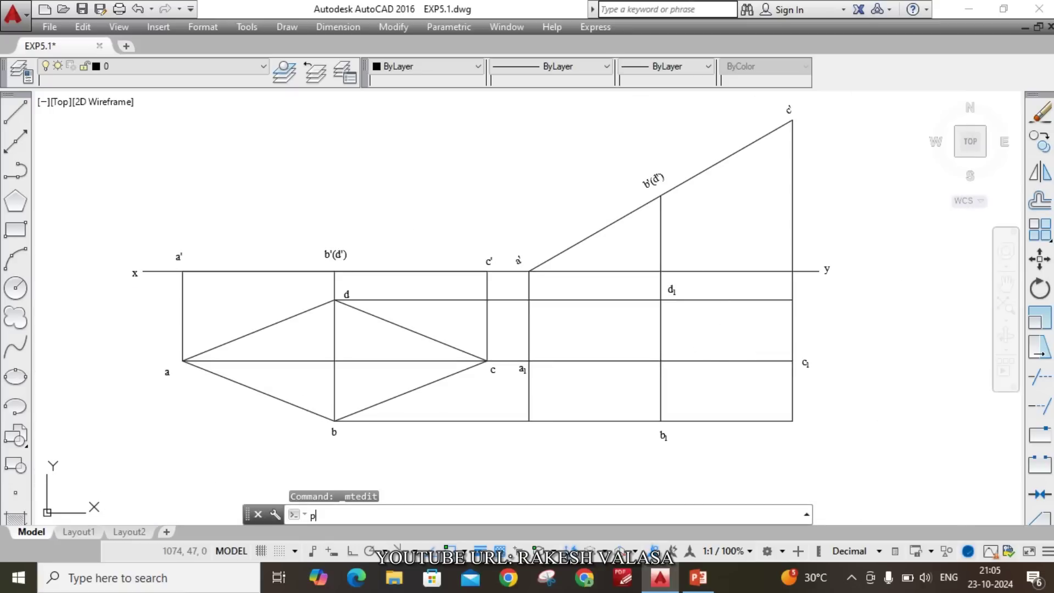
type("l")
key("Return")
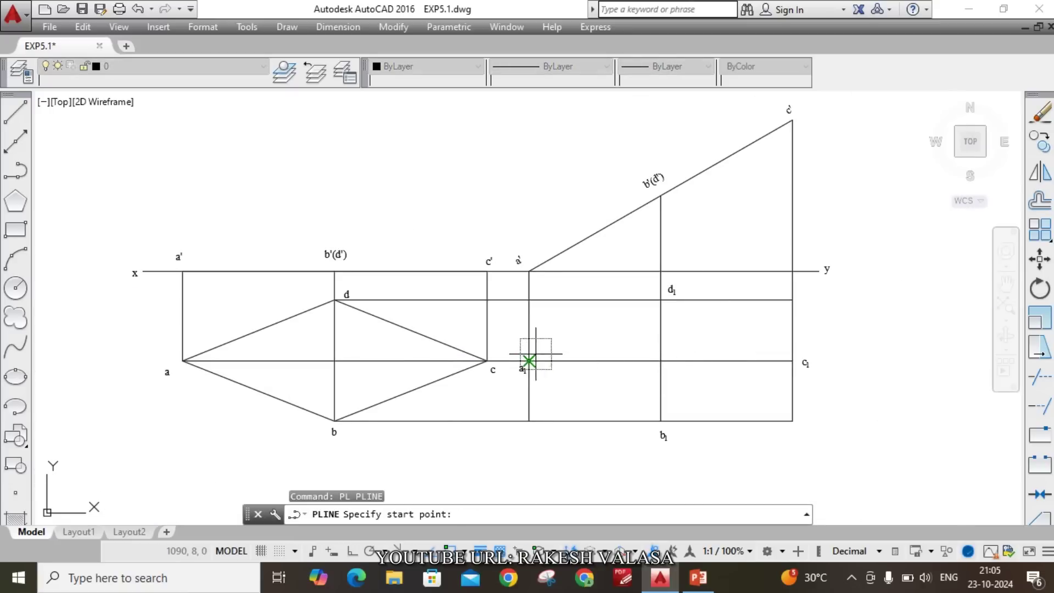
scroll(530, 360, "up", 5)
left_click(509, 389)
scroll(508, 389, "down", 6)
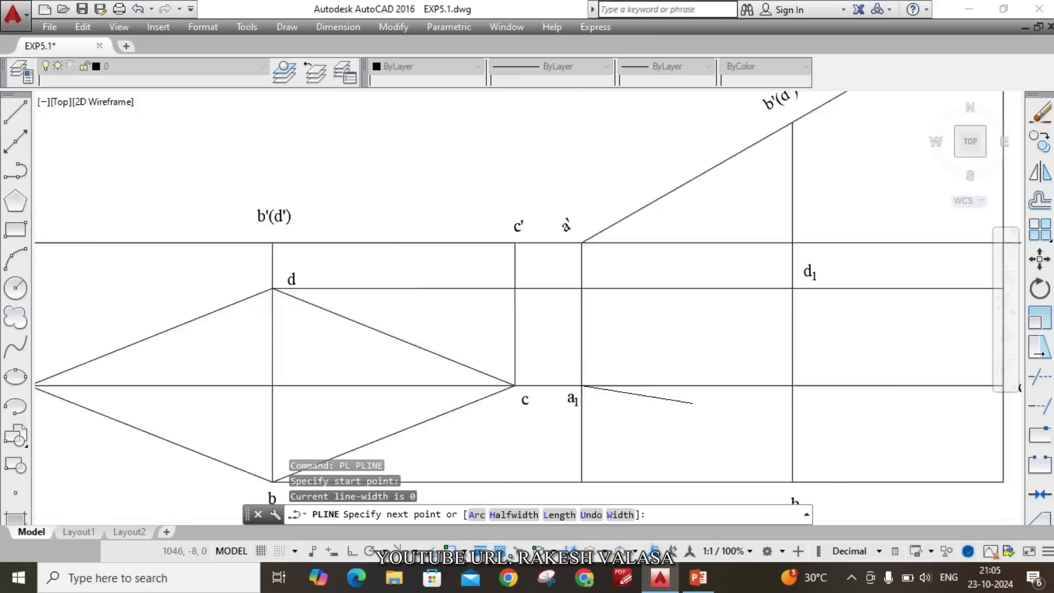
scroll(598, 313, "up", 6)
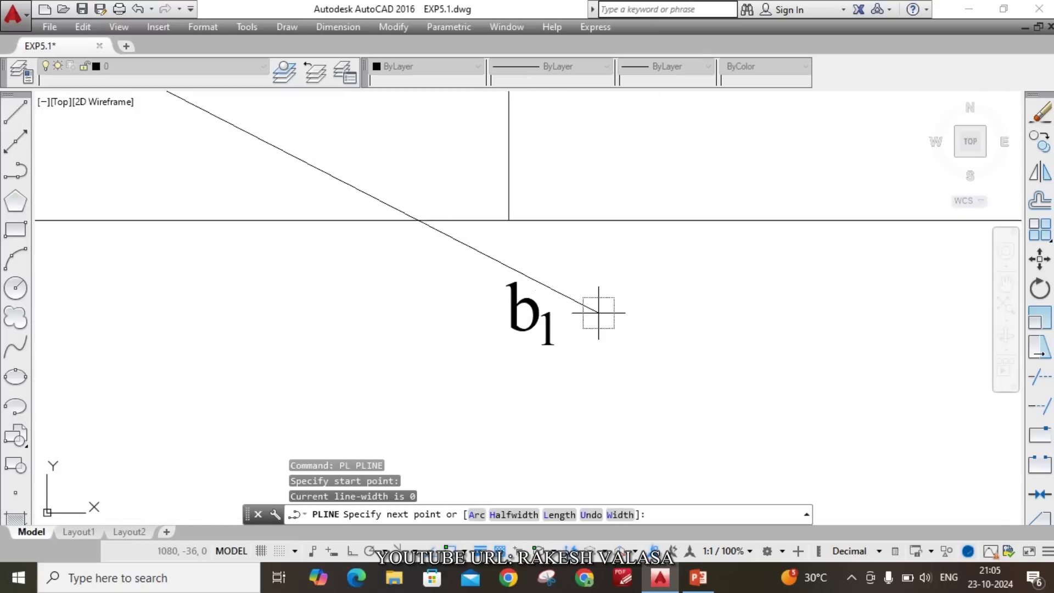
left_click(509, 220)
scroll(519, 311, "down", 3)
scroll(649, 236, "up", 8)
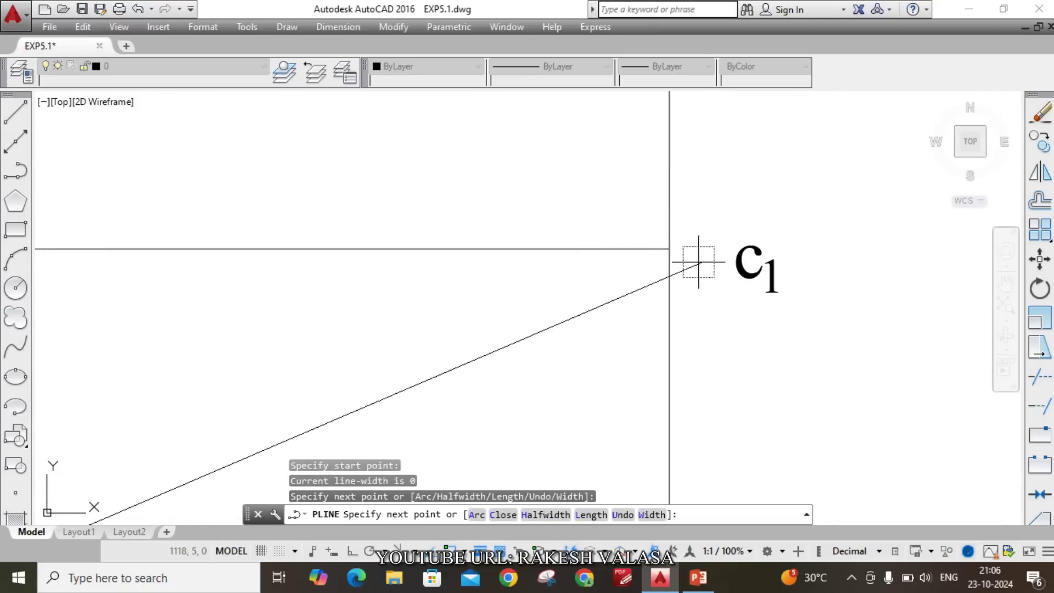
left_click(669, 249)
scroll(669, 248, "down", 5)
scroll(494, 190, "up", 8)
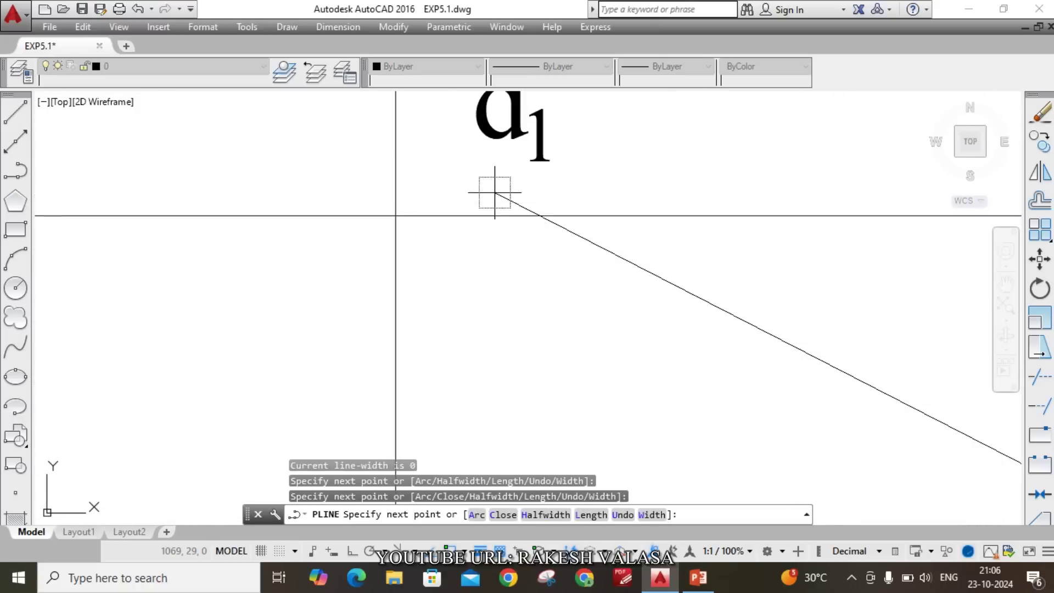
left_click(395, 215)
scroll(408, 216, "down", 4)
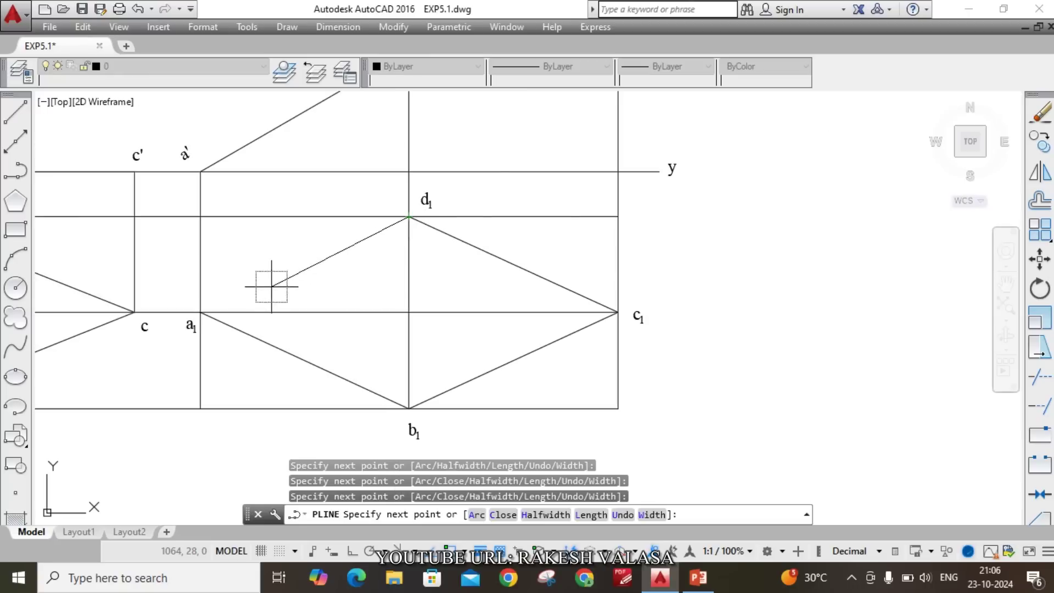
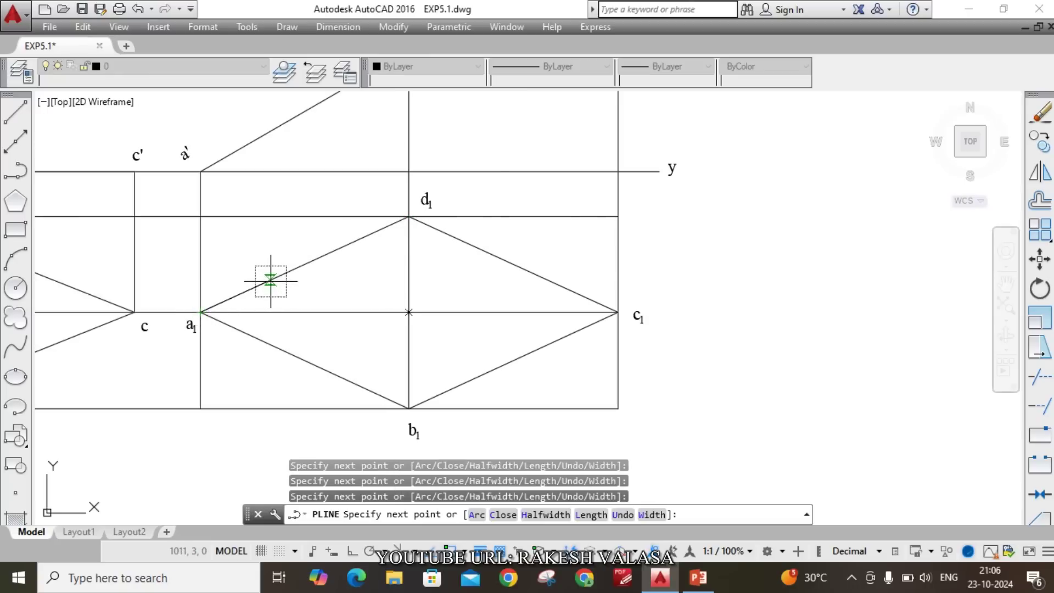
key("Escape")
- Copy the a1-b1-c1-d1 rhombus with its four labels from corner a1 to the empty area right of the xy line
scroll(381, 376, "down", 6)
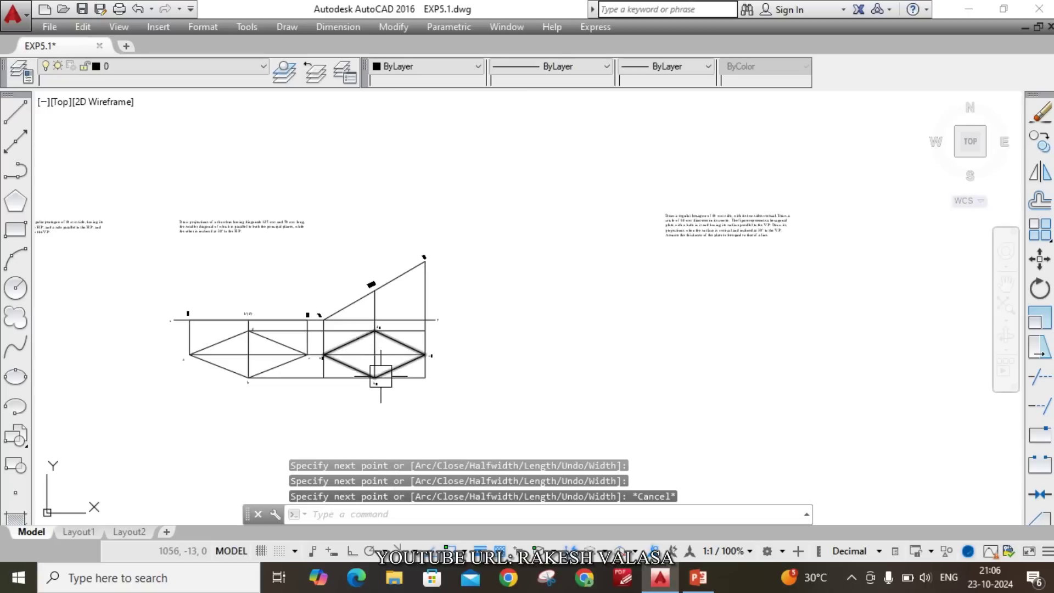
scroll(298, 299, "up", 6)
mouse_move(267, 236)
middle_mouse_down()
mouse_move(470, 330)
mouse_move(522, 424)
middle_mouse_up()
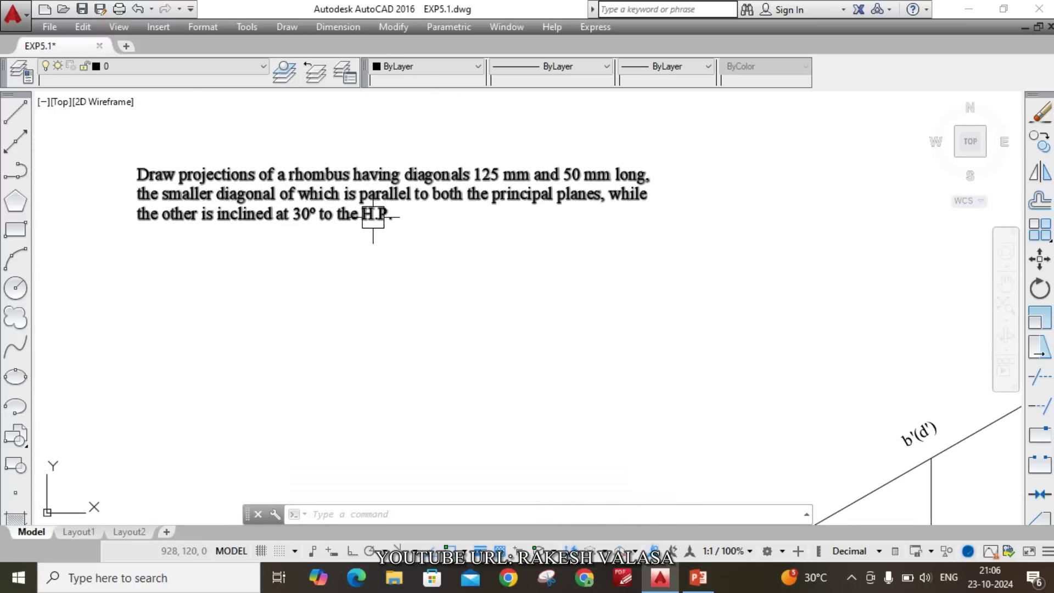
scroll(466, 282, "down", 5)
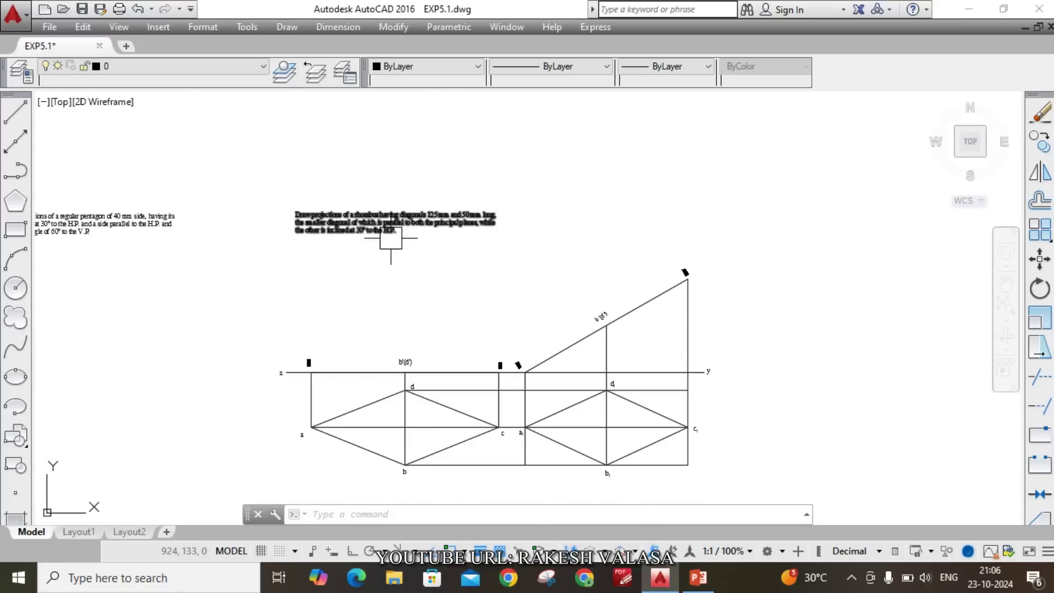
scroll(466, 282, "up", 3)
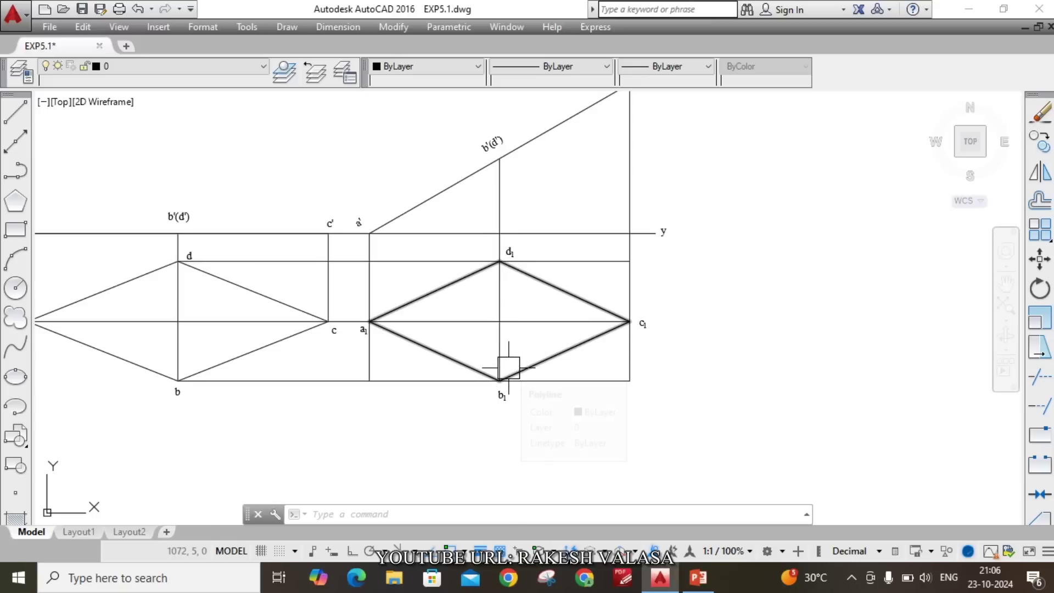
middle_click_drag(690, 344, 647, 372)
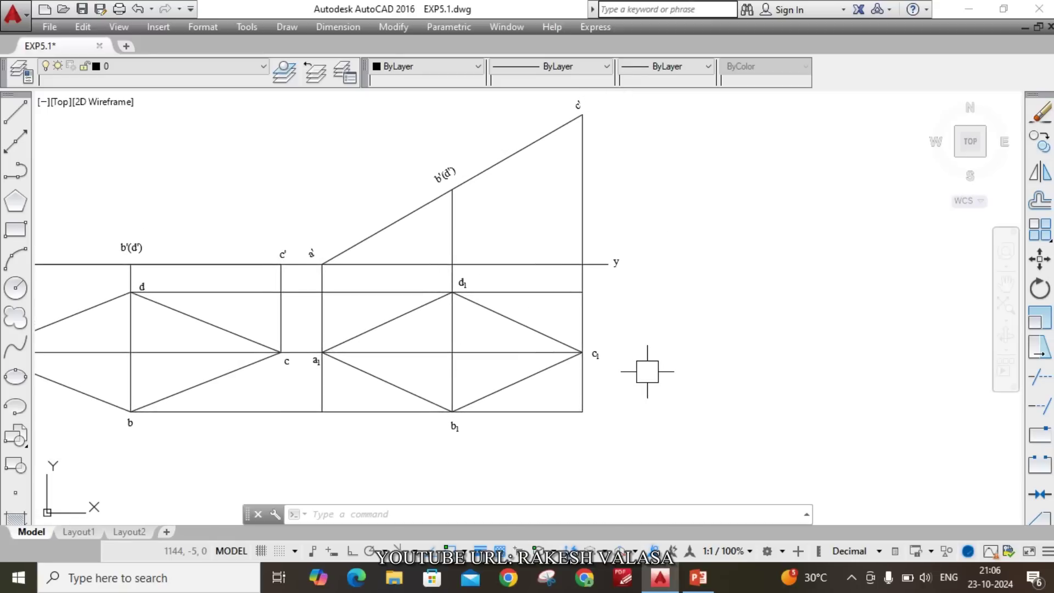
type("co")
key("Return")
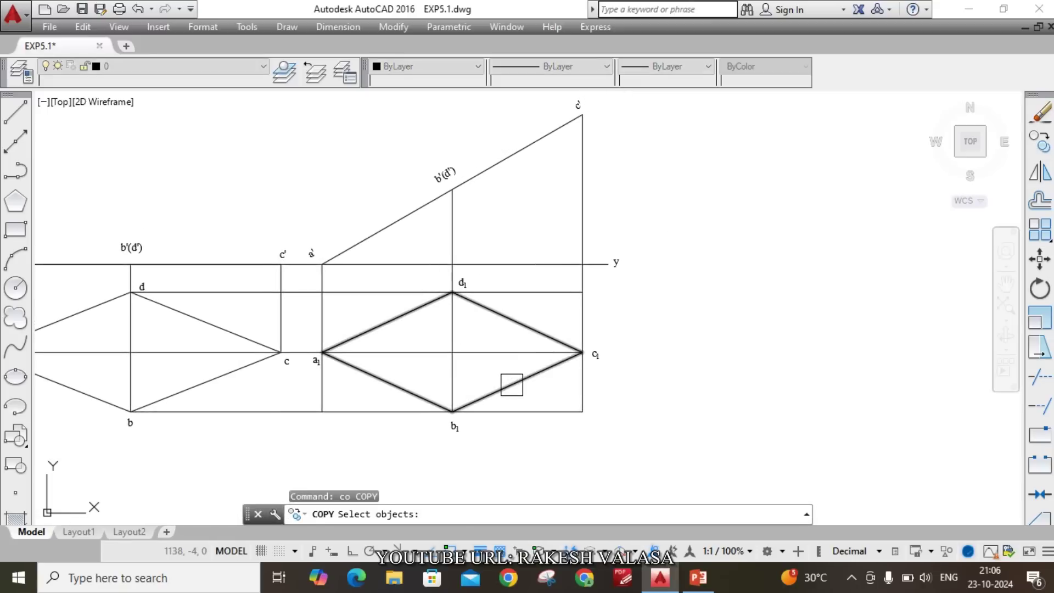
left_click(510, 385)
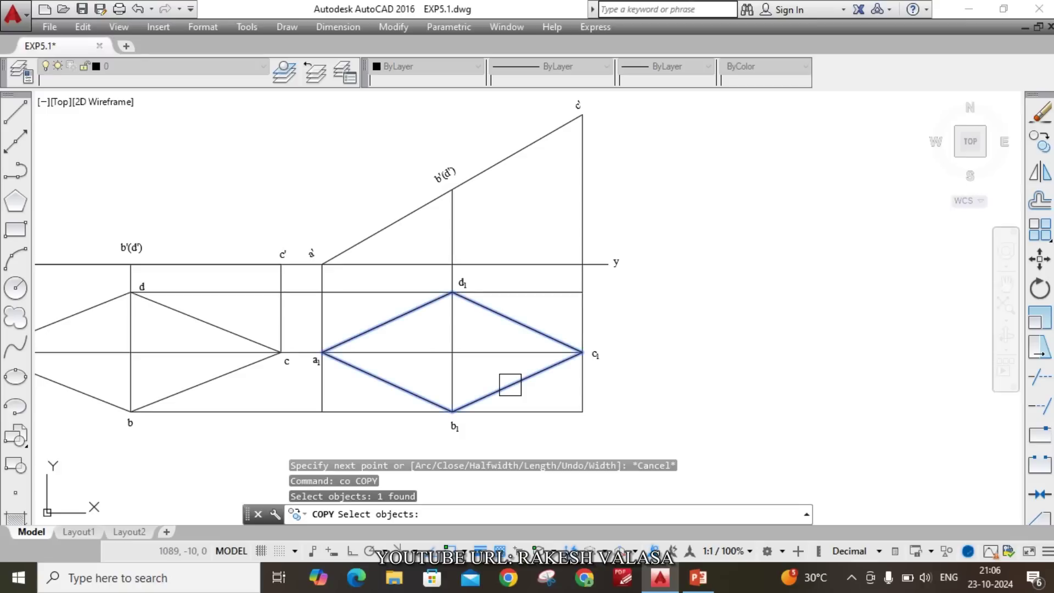
scroll(340, 384, "up", 4)
left_click(340, 343)
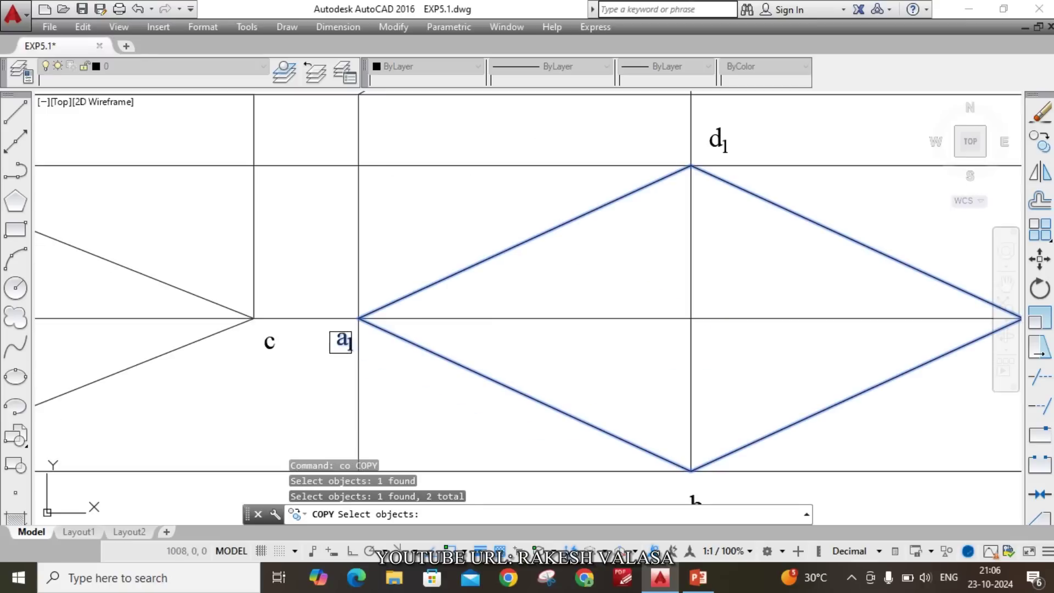
scroll(444, 289, "down", 2)
left_click(596, 428)
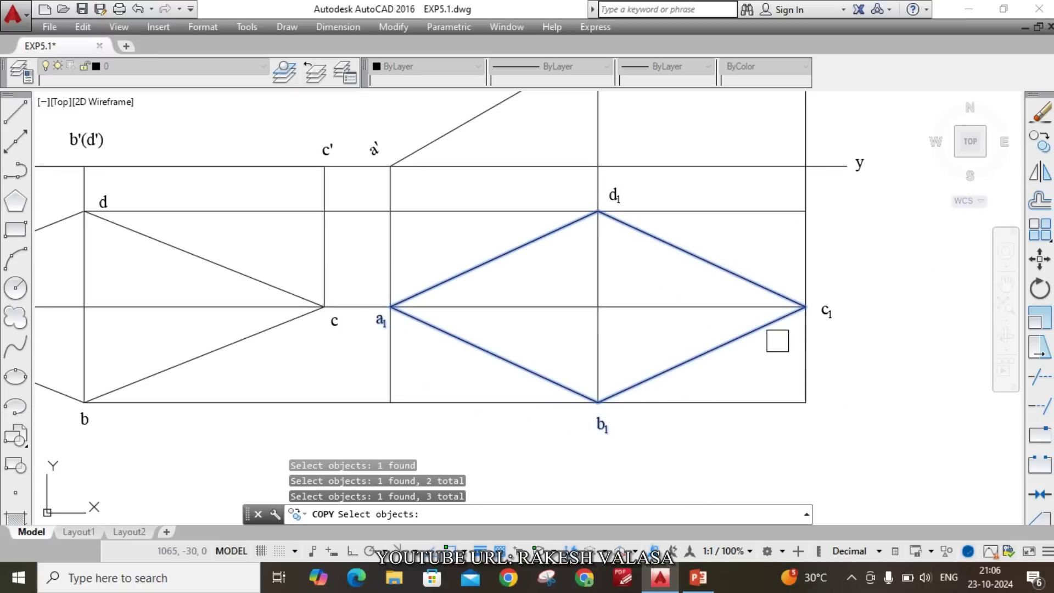
left_click(835, 314)
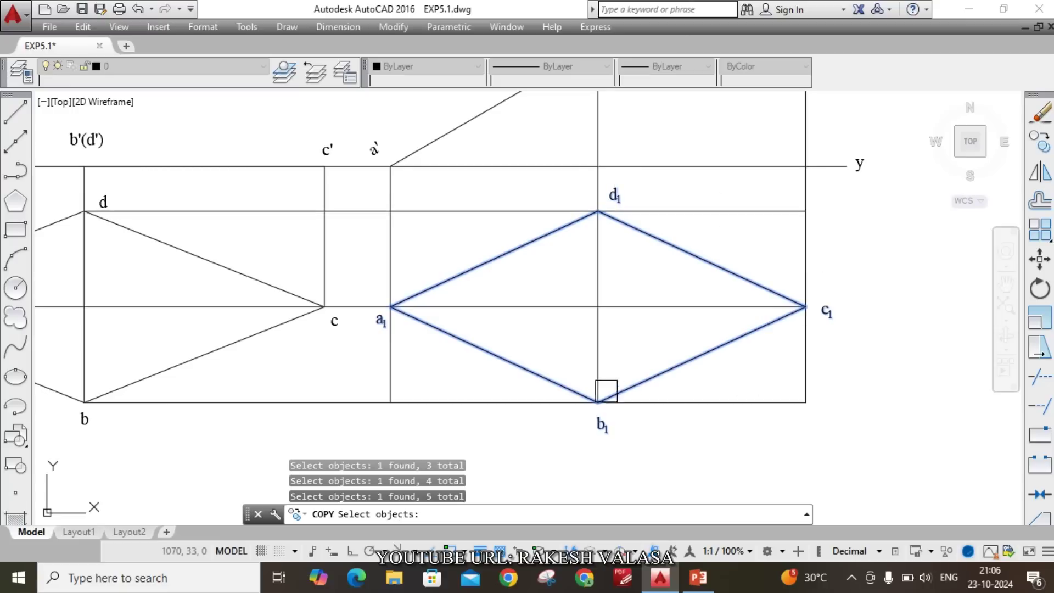
key("Return")
left_click(390, 306)
scroll(390, 306, "down", 4)
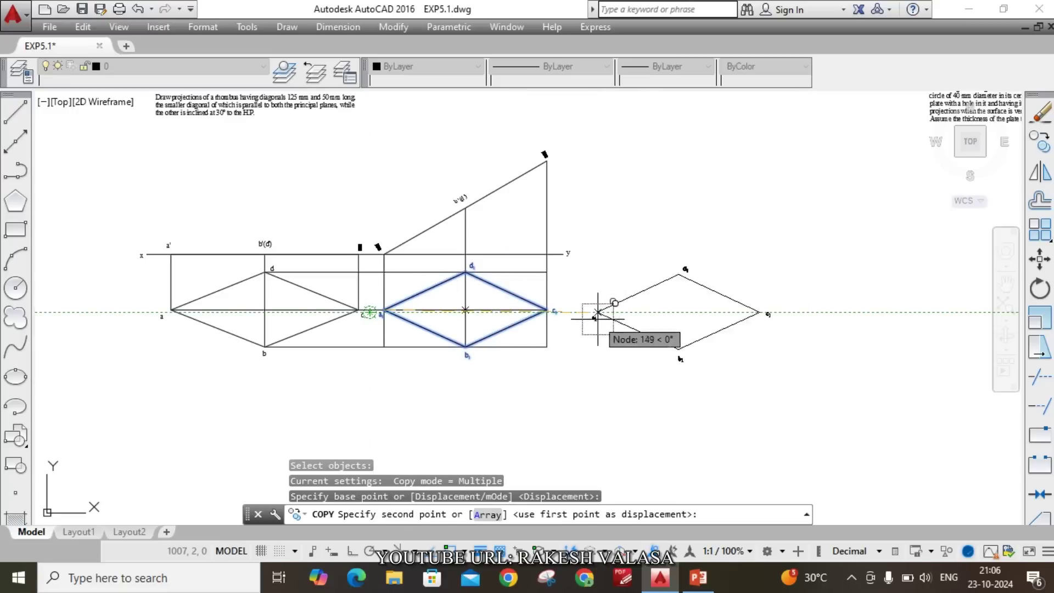
left_click(624, 317)
key("Escape")
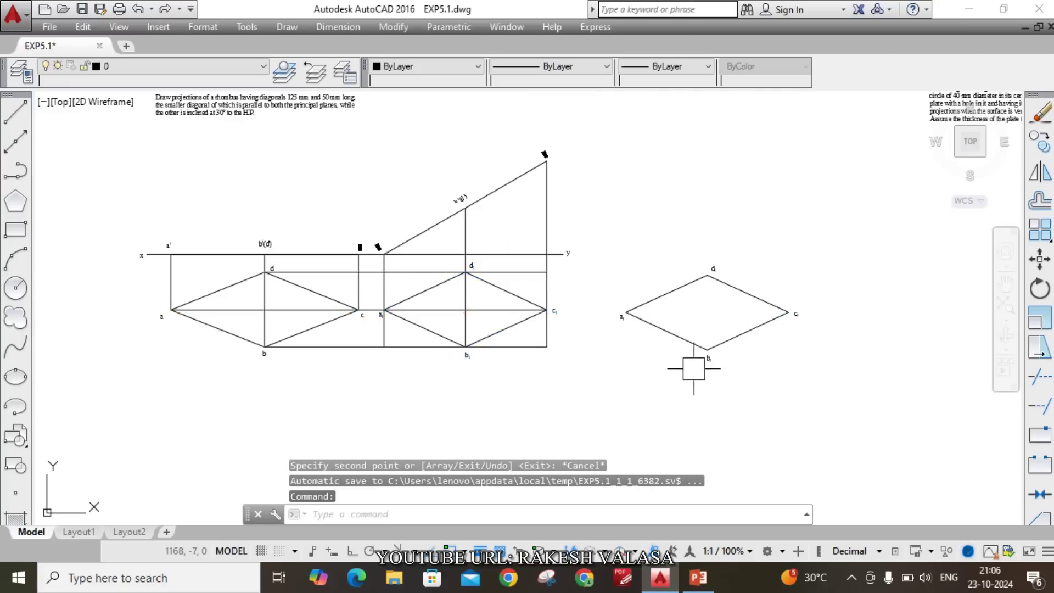
- Draw the shorter diagonal of the copied rhombus as a line from b1 to d1
scroll(737, 267, "up", 4)
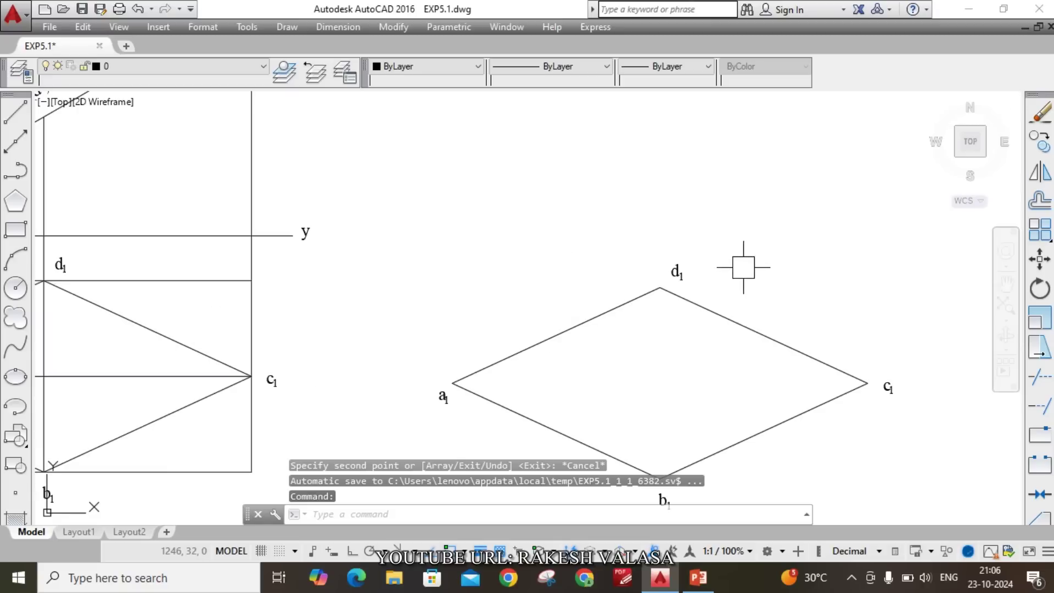
type("l")
key("Return")
scroll(675, 362, "down", 4)
scroll(676, 361, "up", 5)
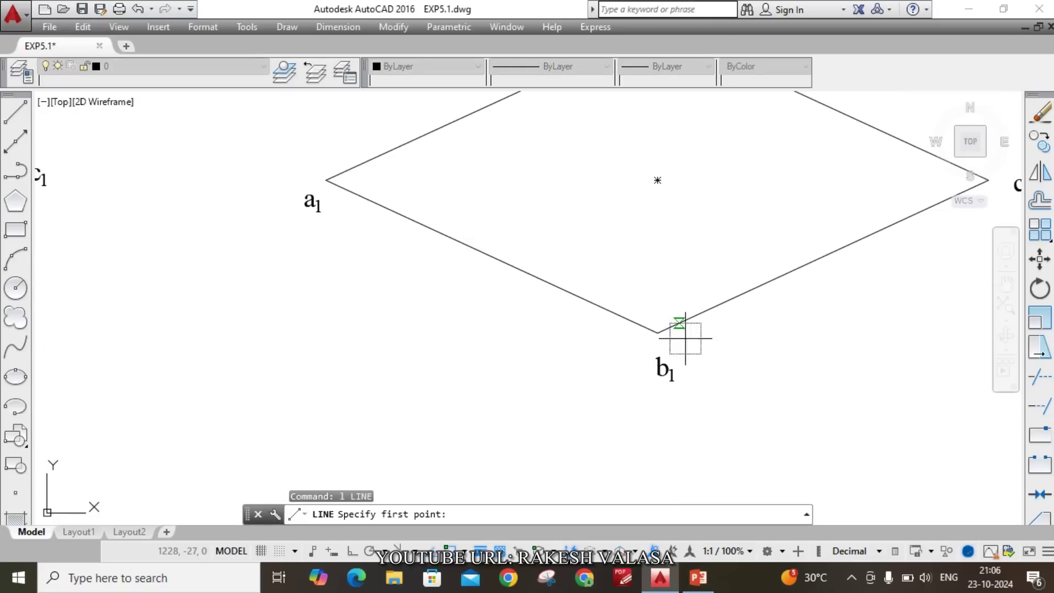
left_click(675, 360)
scroll(676, 359, "down", 4)
scroll(639, 242, "up", 6)
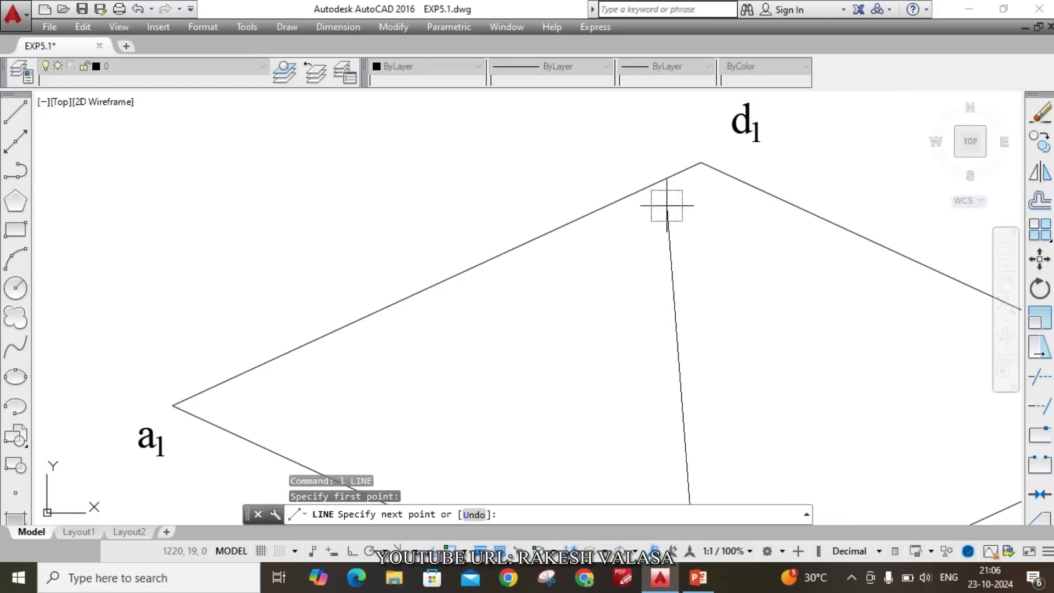
left_click(700, 163)
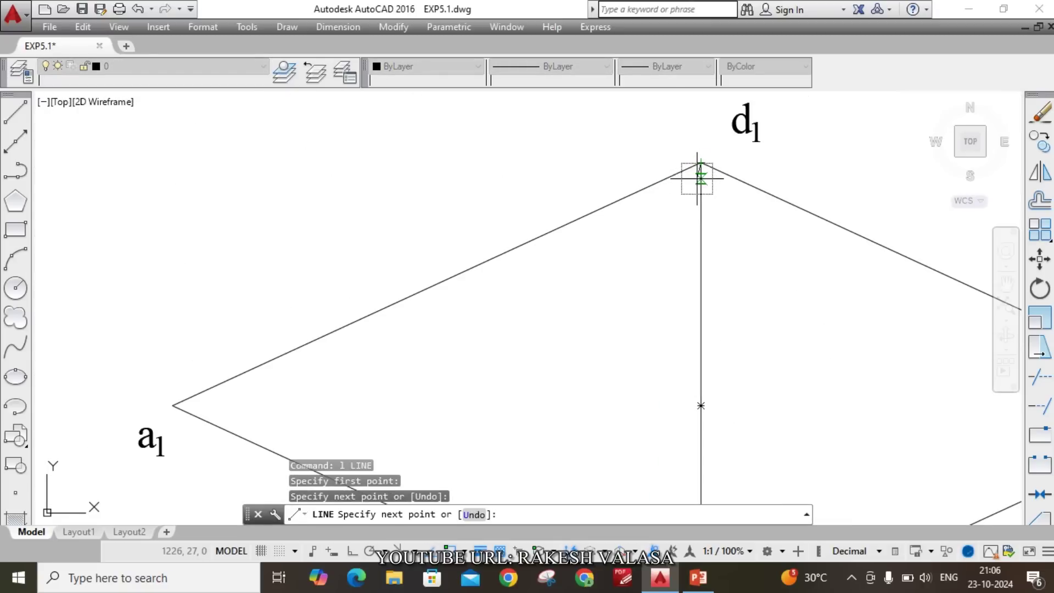
key("Escape")
- Rotate the copied rhombus, its diagonal and its labels 90° counterclockwise about corner b1 with Ortho on
scroll(692, 181, "down", 5)
scroll(666, 207, "down", 3)
scroll(413, 121, "up", 6)
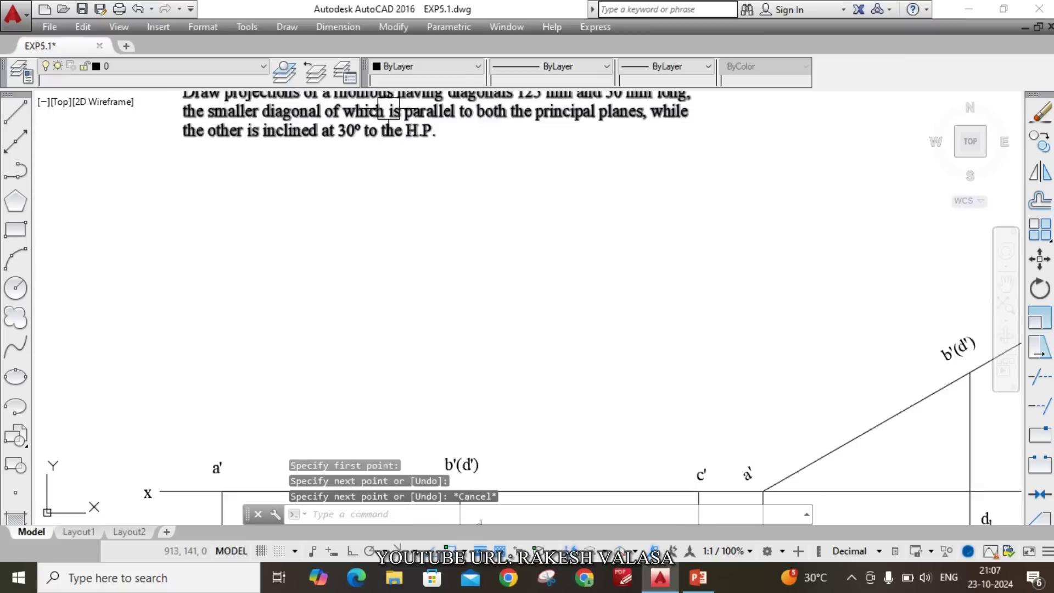
scroll(457, 145, "down", 3)
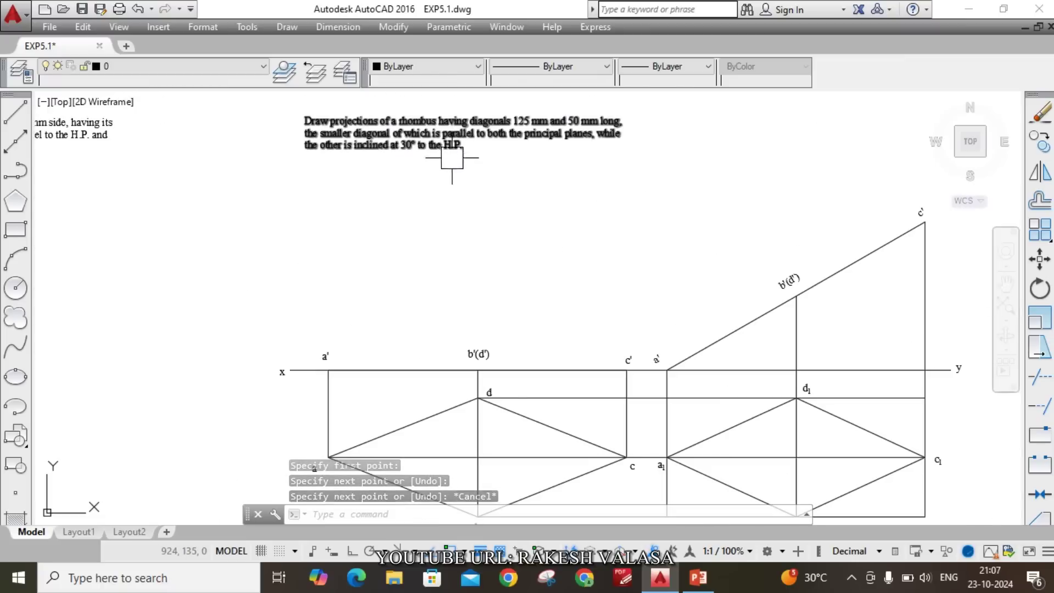
middle_click_drag(573, 229, 393, 184)
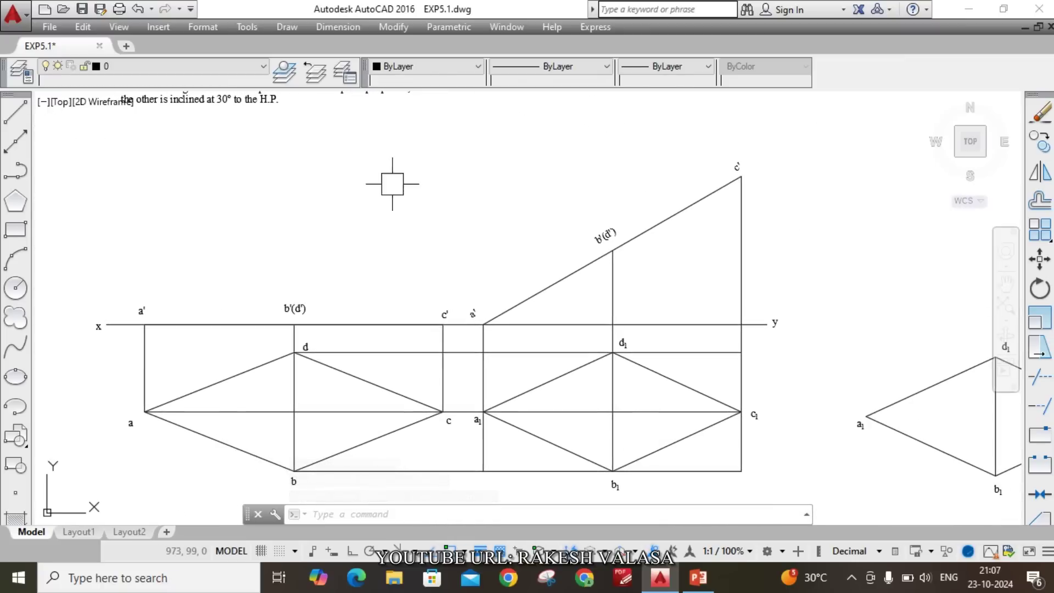
middle_click_drag(781, 272, 414, 203)
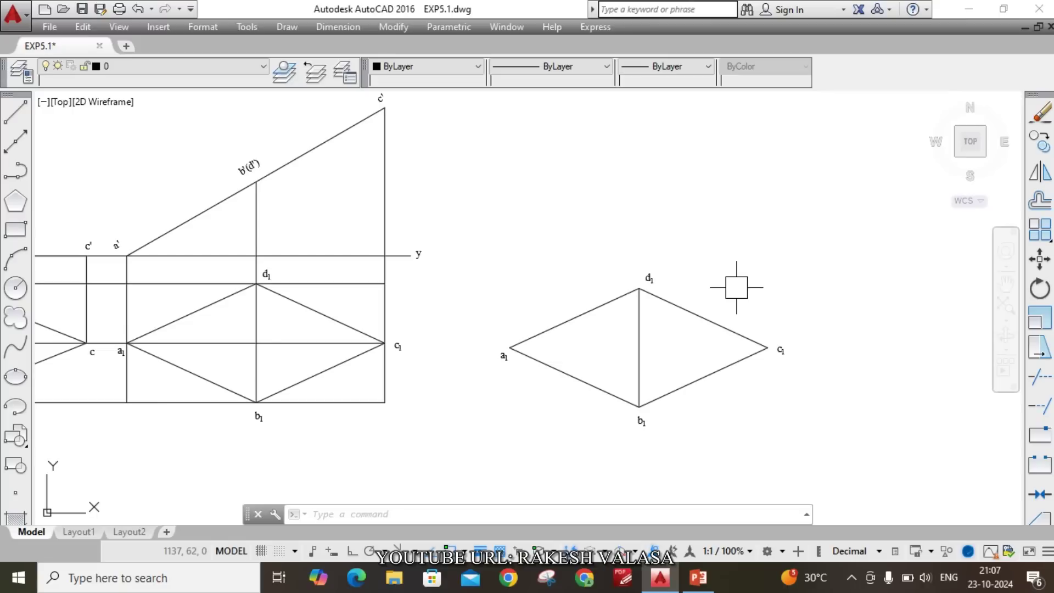
type("ro")
key("Return")
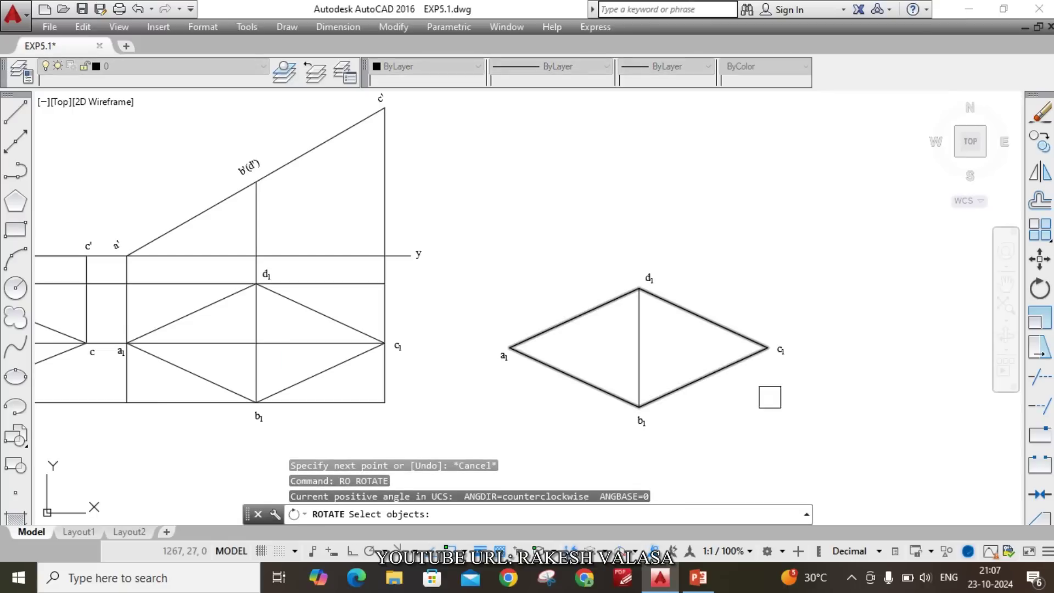
left_click(843, 465)
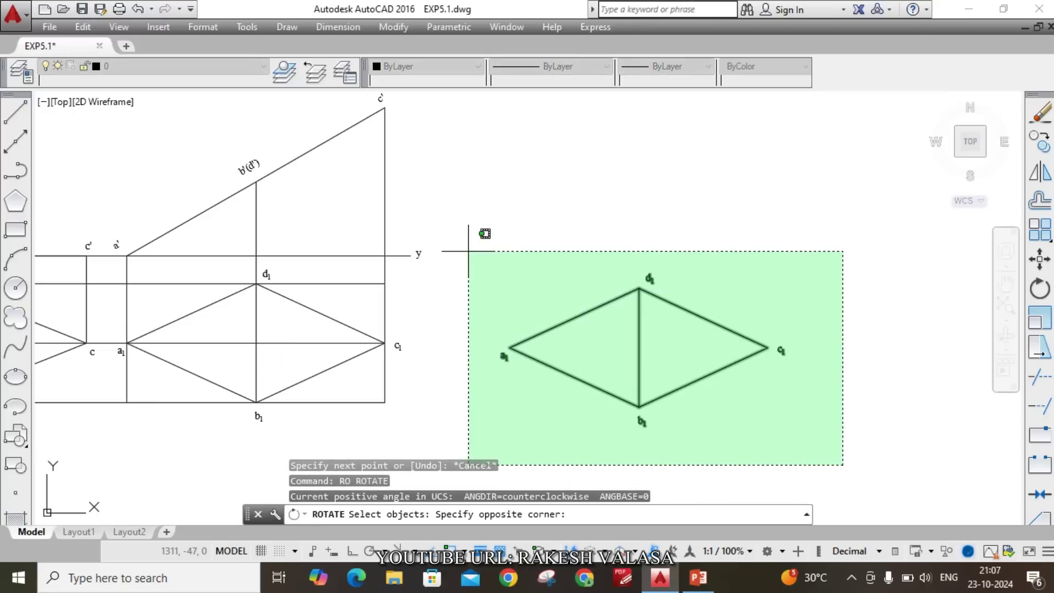
left_click(468, 252)
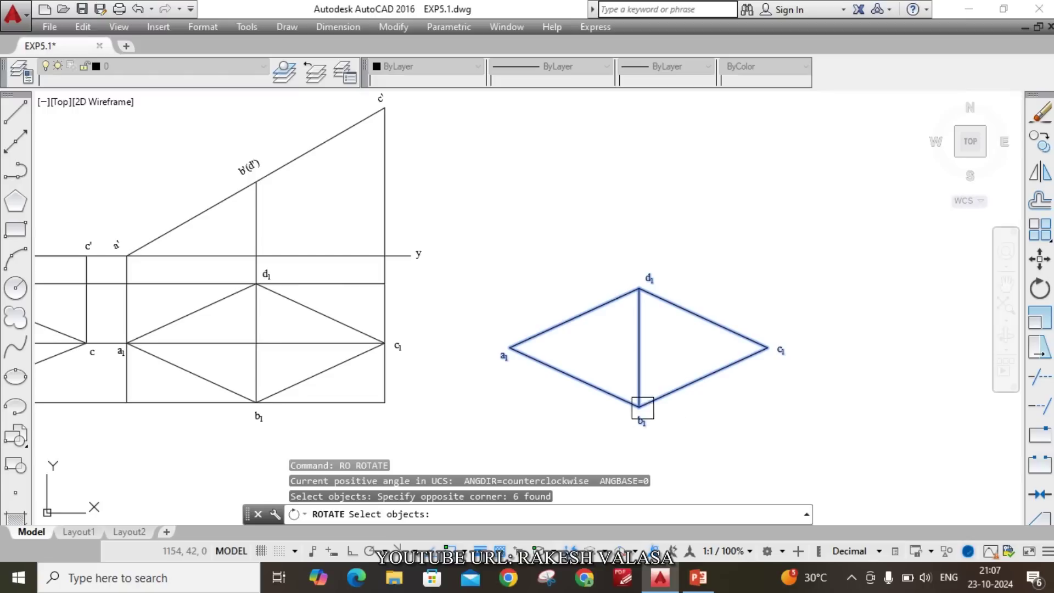
key("Return")
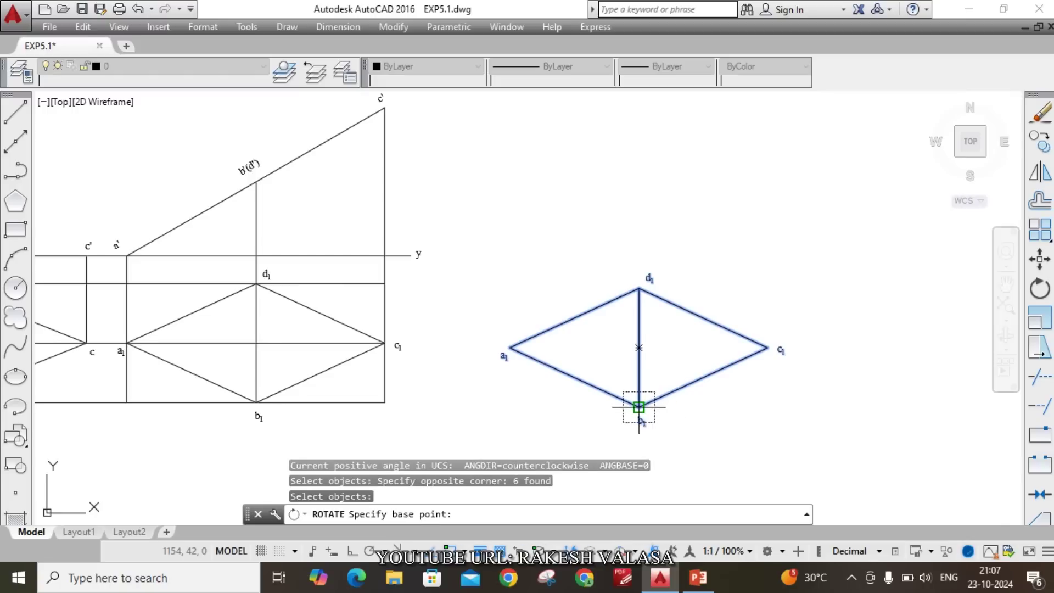
left_click(638, 407)
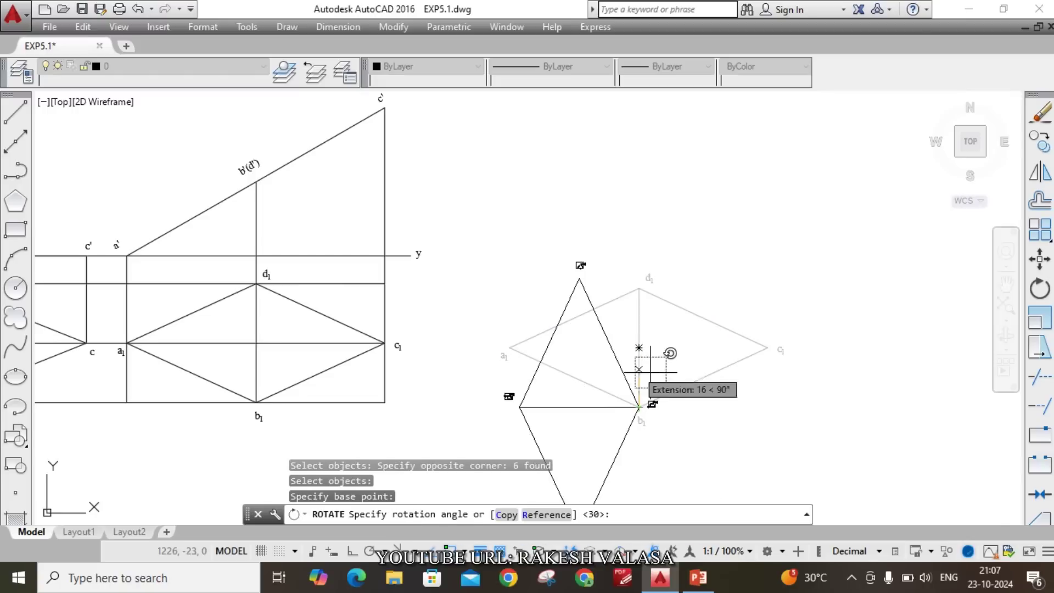
key("F8")
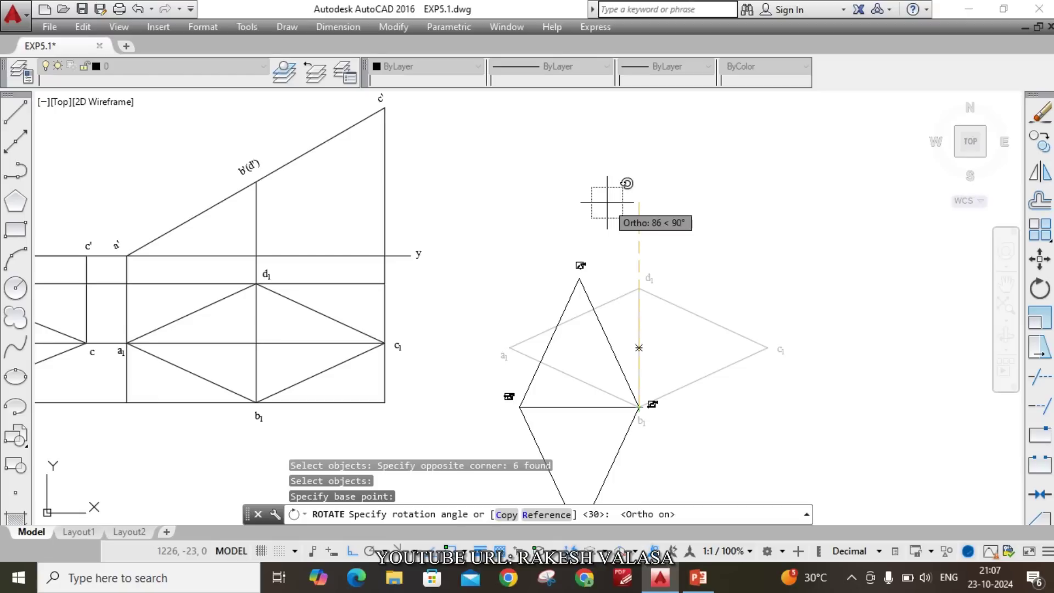
left_click(607, 202)
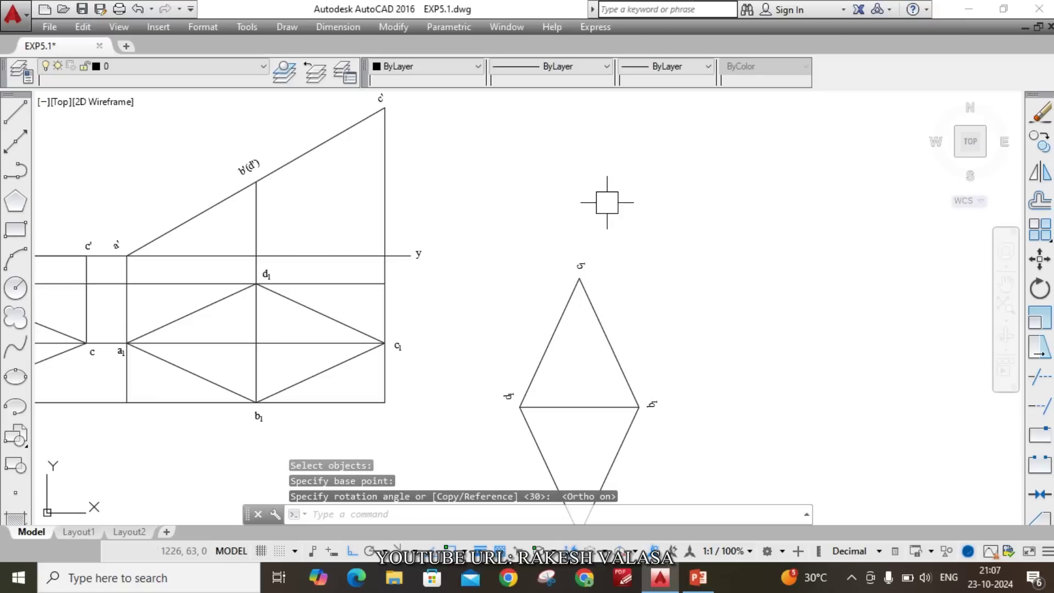
- Stretch the y end of the xy line horizontally until it passes beyond the rotated rhombus's upper corner
key("Escape")
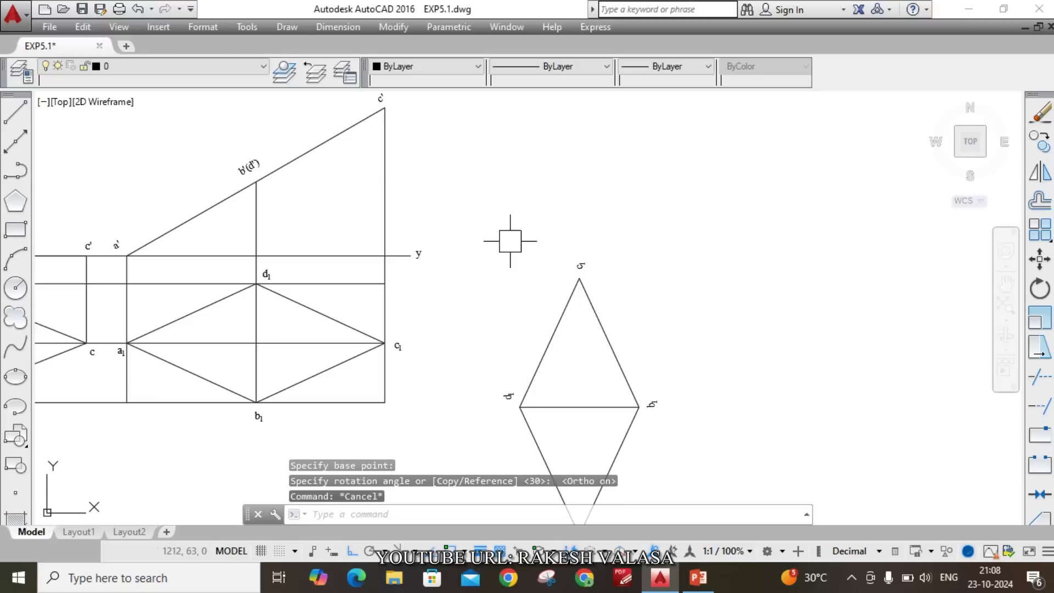
left_click(406, 255)
scroll(407, 258, "up", 4)
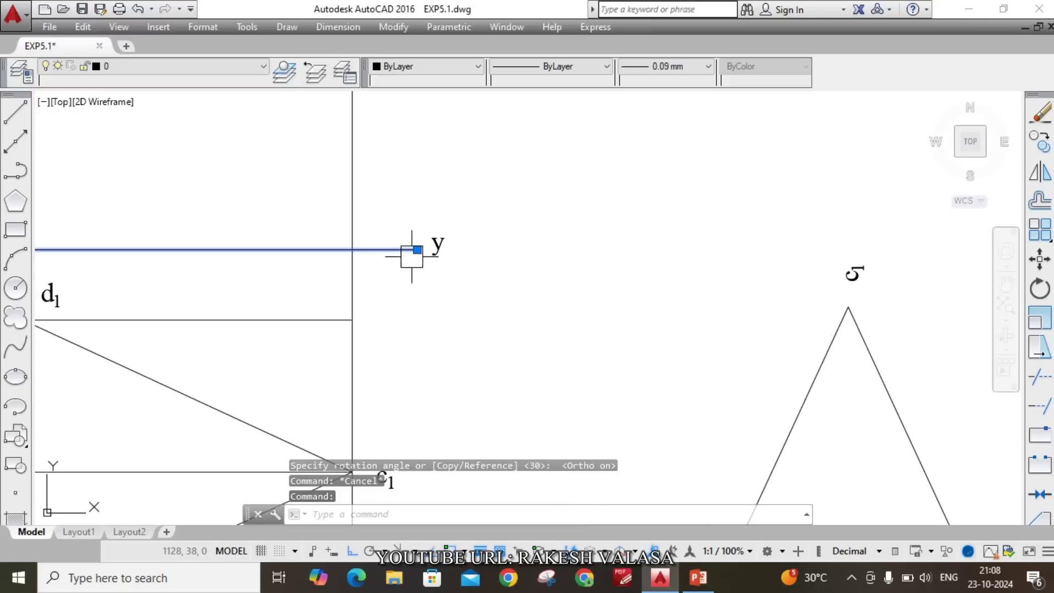
scroll(417, 250, "down", 4)
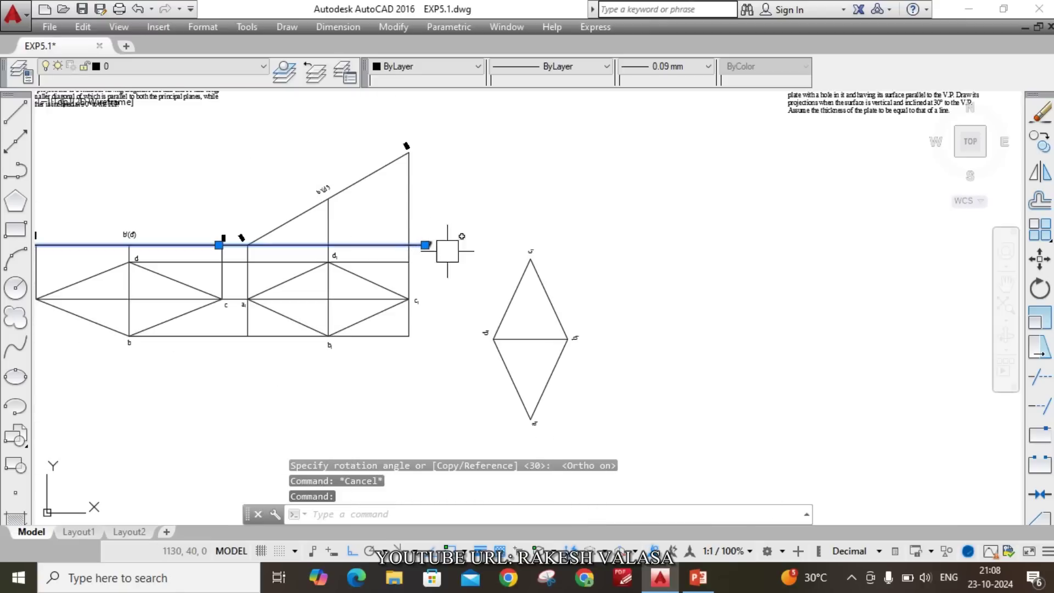
scroll(429, 247, "up", 4)
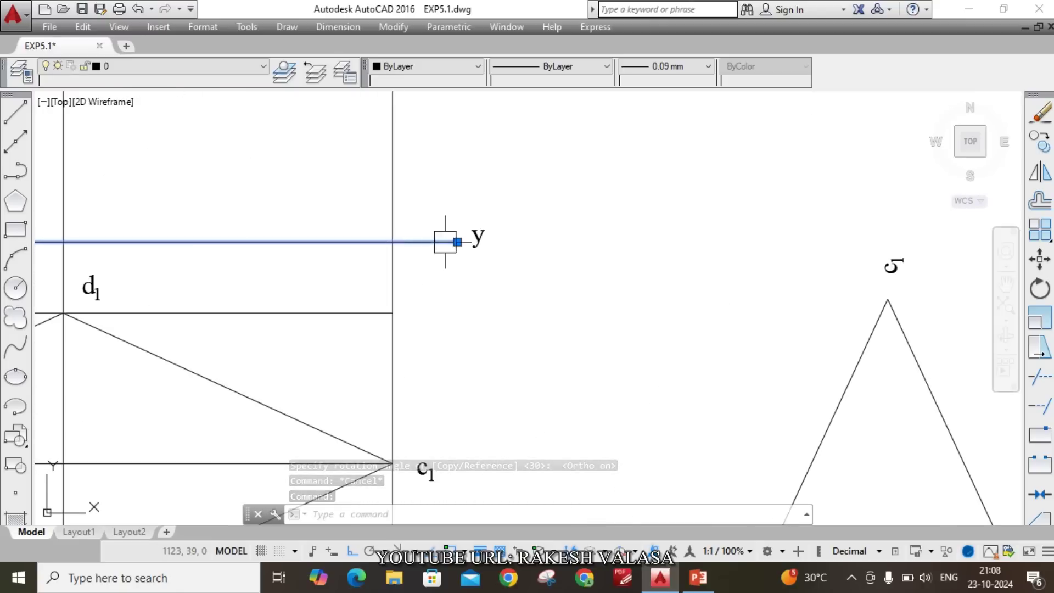
left_click(457, 241)
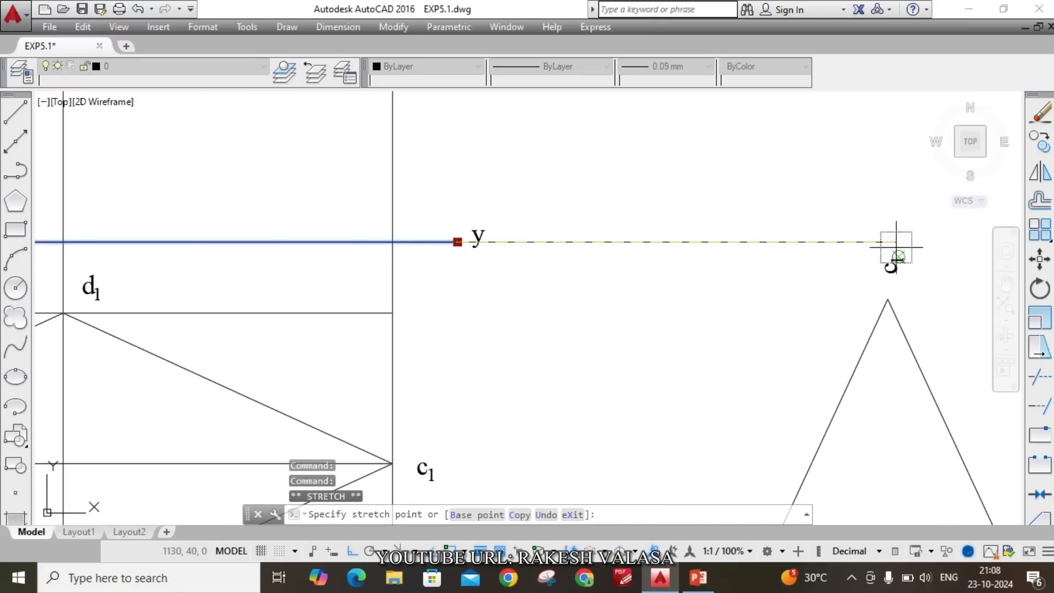
left_click(925, 238)
key("Escape")
scroll(498, 231, "up", 3)
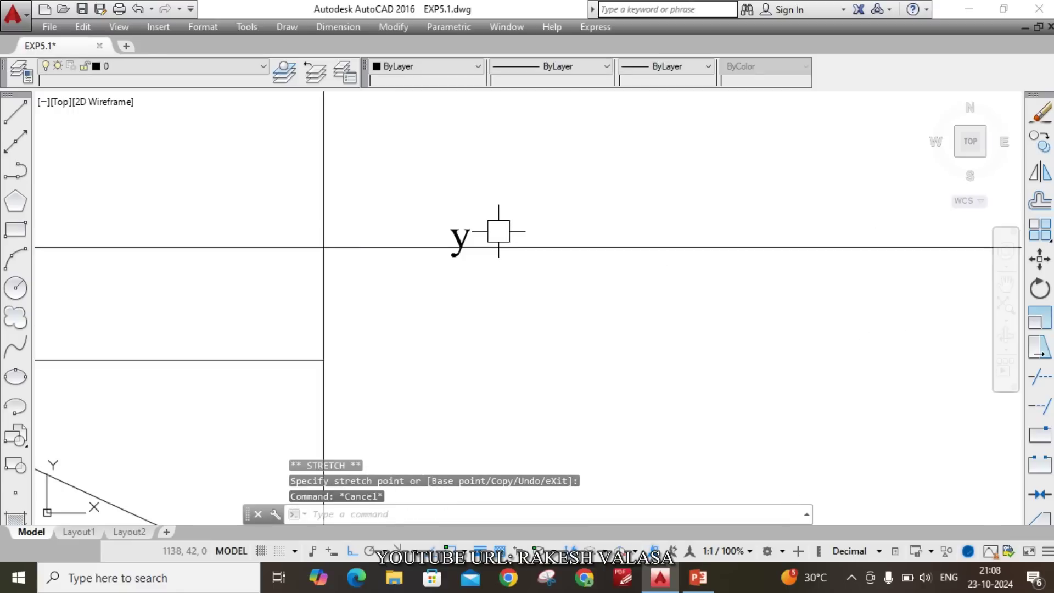
- Move the y label horizontally to the new end of the extended xy line
type("m")
key("Return")
scroll(476, 229, "up", 5)
left_click(440, 248)
key("Return")
left_click(440, 248)
scroll(439, 249, "down", 5)
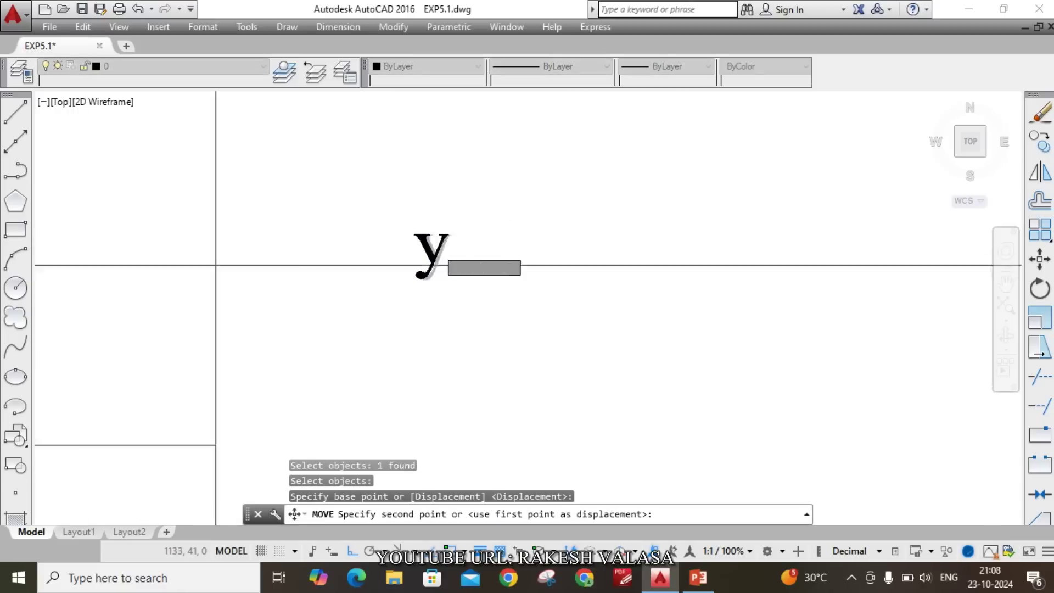
left_click(900, 249)
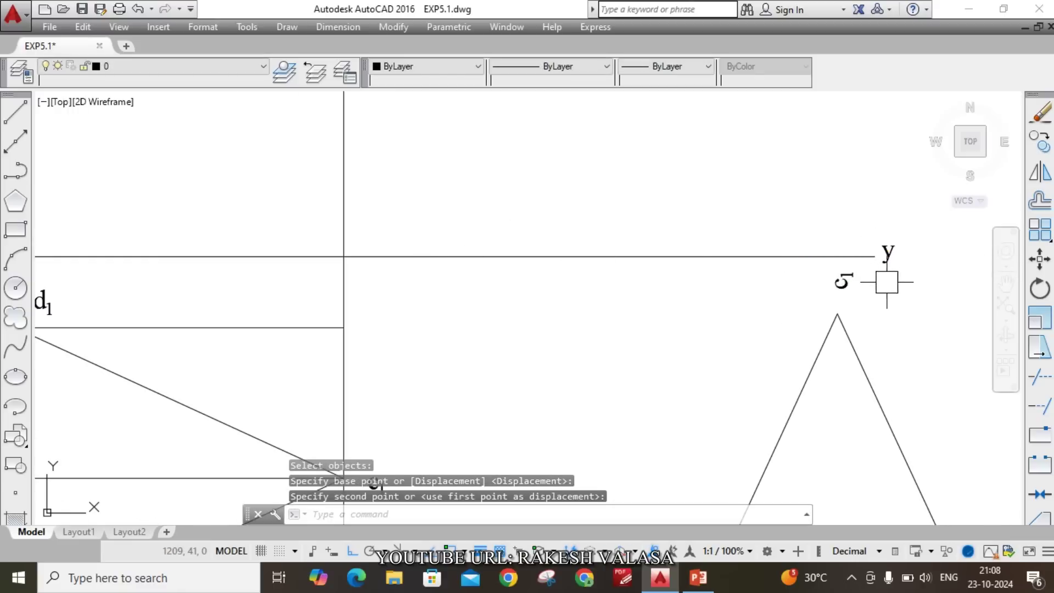
key("Escape")
scroll(706, 229, "down", 6)
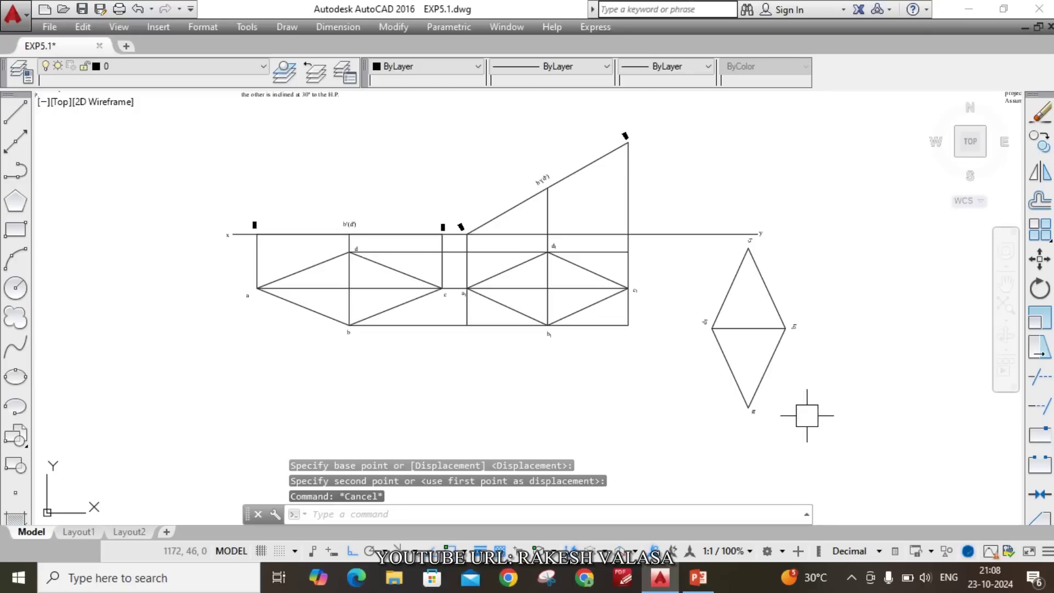
- Move the rotated rhombus outline with its c1 and d1 labels horizontally from corner d1, closer to the inclined position's top view
type("m")
key("Return")
left_click(843, 461)
scroll(691, 257, "up", 6)
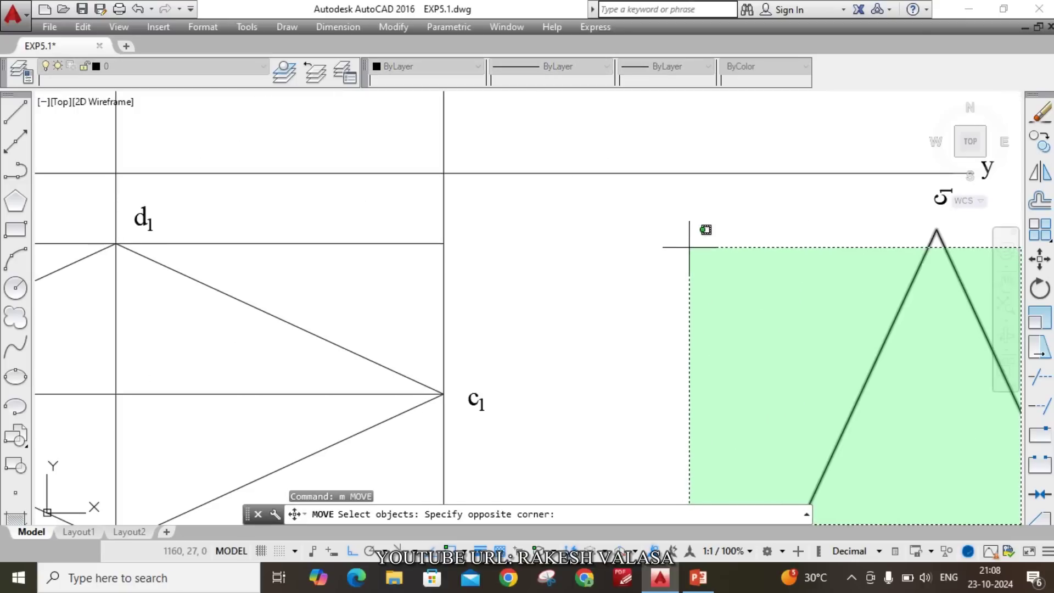
left_click(706, 181)
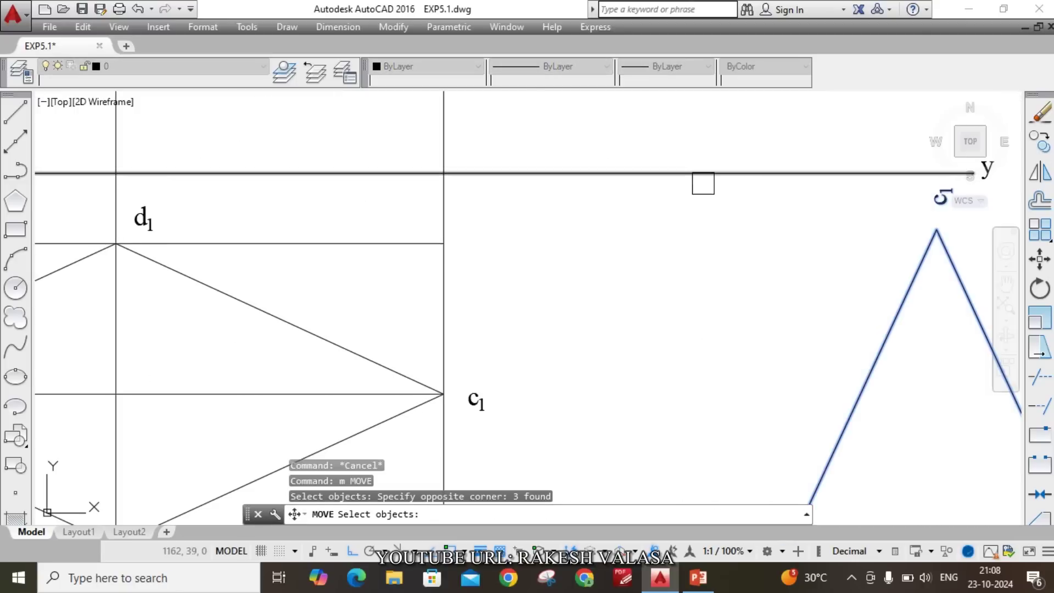
scroll(678, 214, "down", 5)
key("Return")
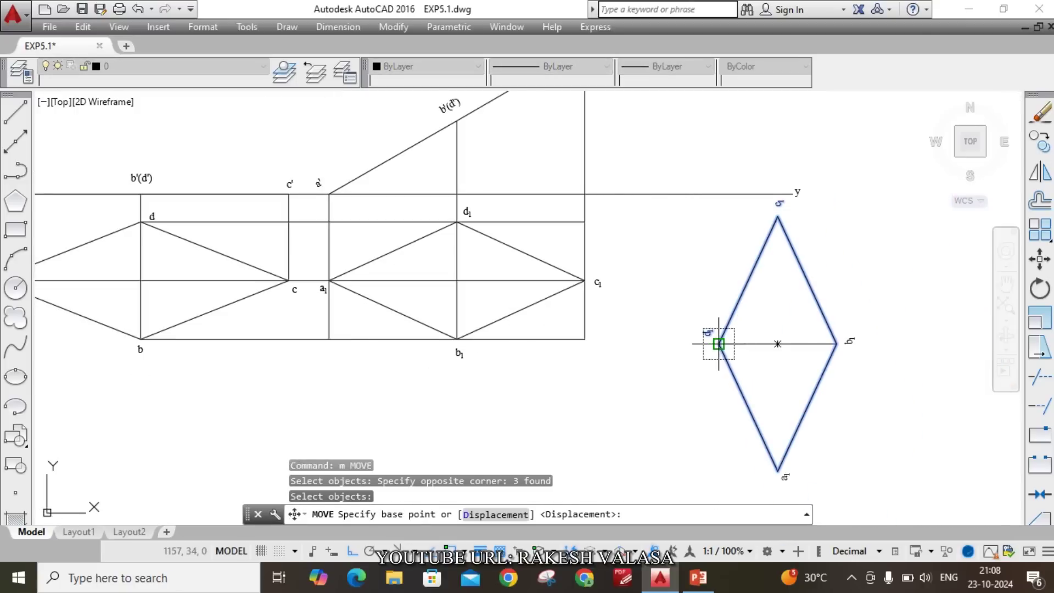
left_click(719, 344)
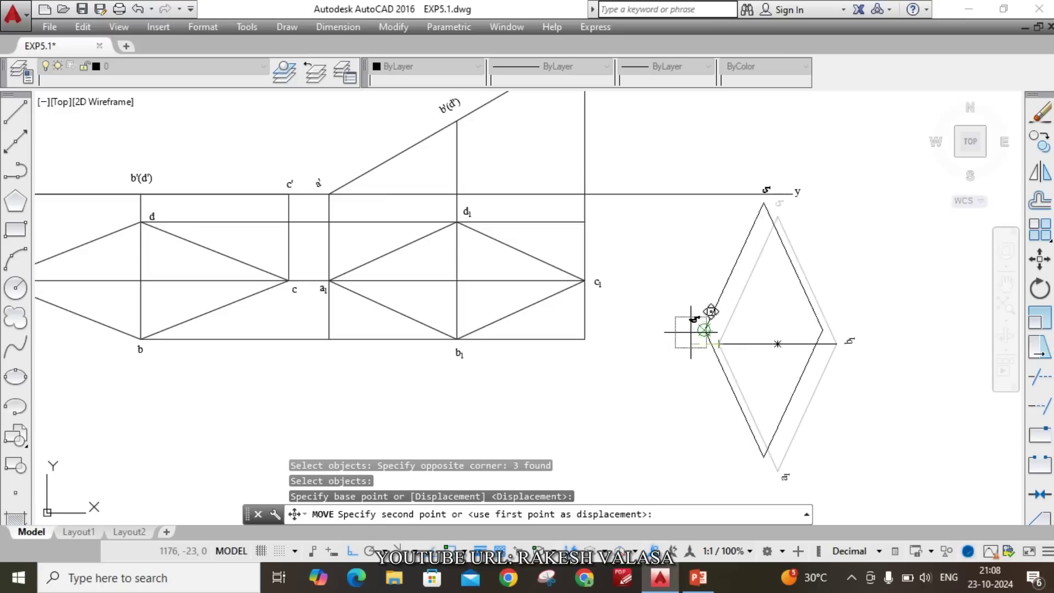
left_click(619, 329)
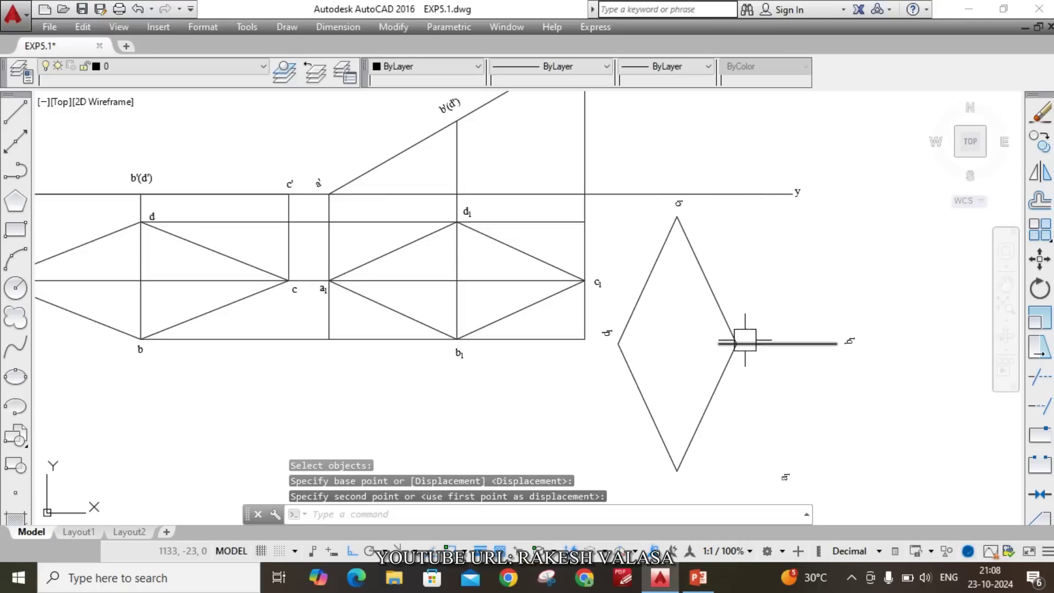
- Move the leftover shorter diagonal and the b1 label so the diagonal's left end meets the moved rhombus's d1 corner
key("Escape")
type("m")
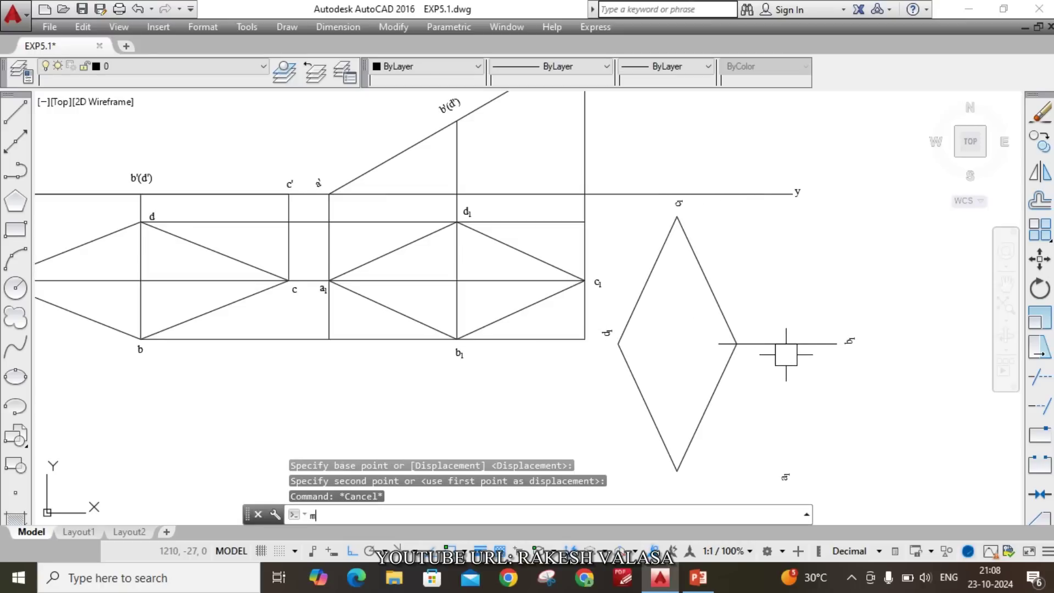
key("Return")
left_click(780, 343)
left_click(850, 341)
key("Return")
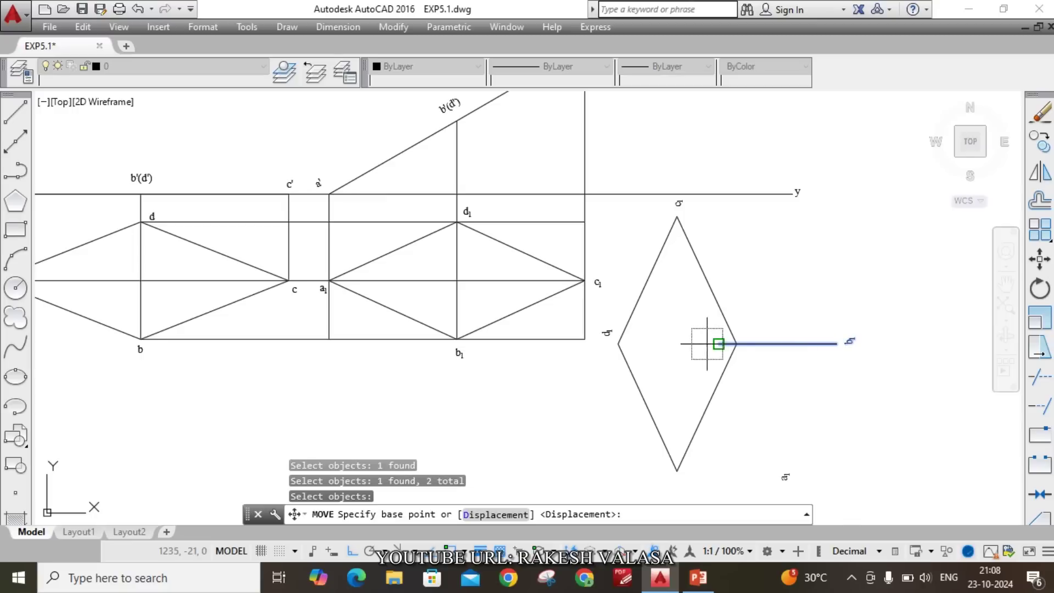
left_click(718, 344)
left_click(618, 344)
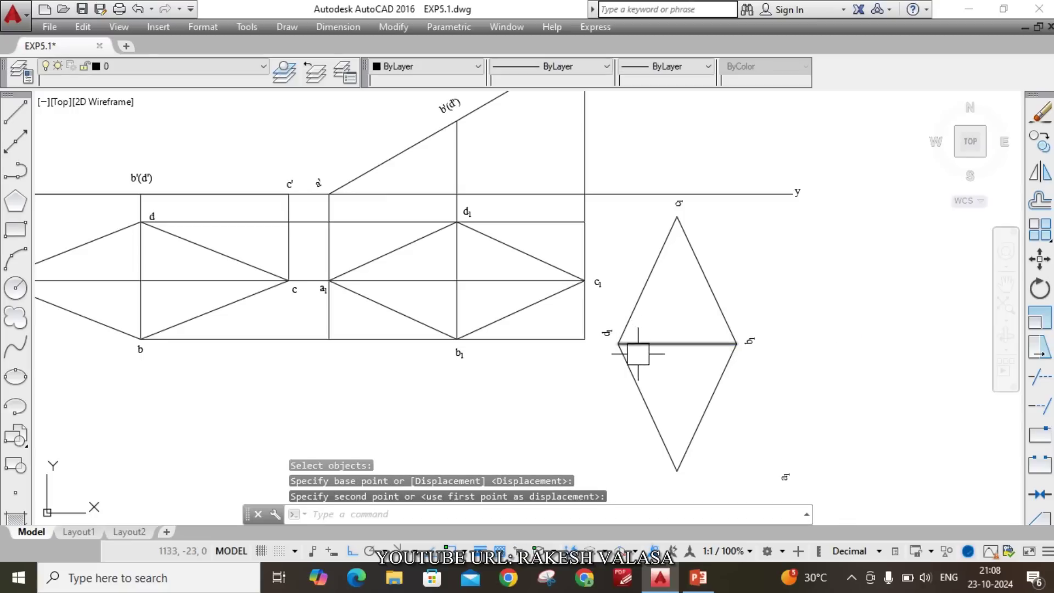
key("Escape")
- Draw a vertical ray upward from the rotated rhombus's lowest corner, through c1 and past the xy line
scroll(740, 391, "down", 2)
scroll(740, 331, "up", 2)
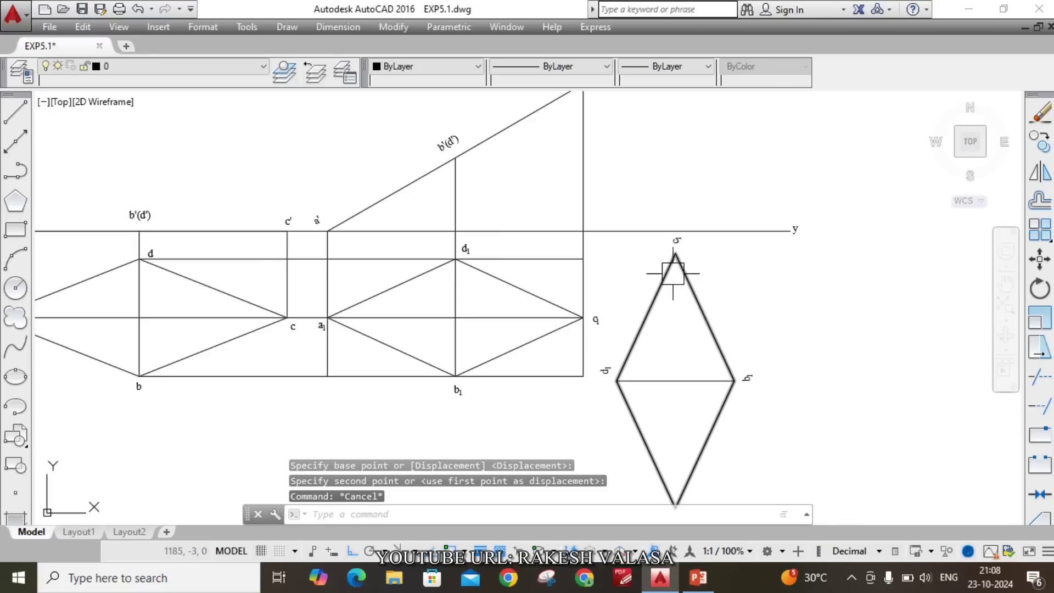
scroll(663, 294, "down", 2)
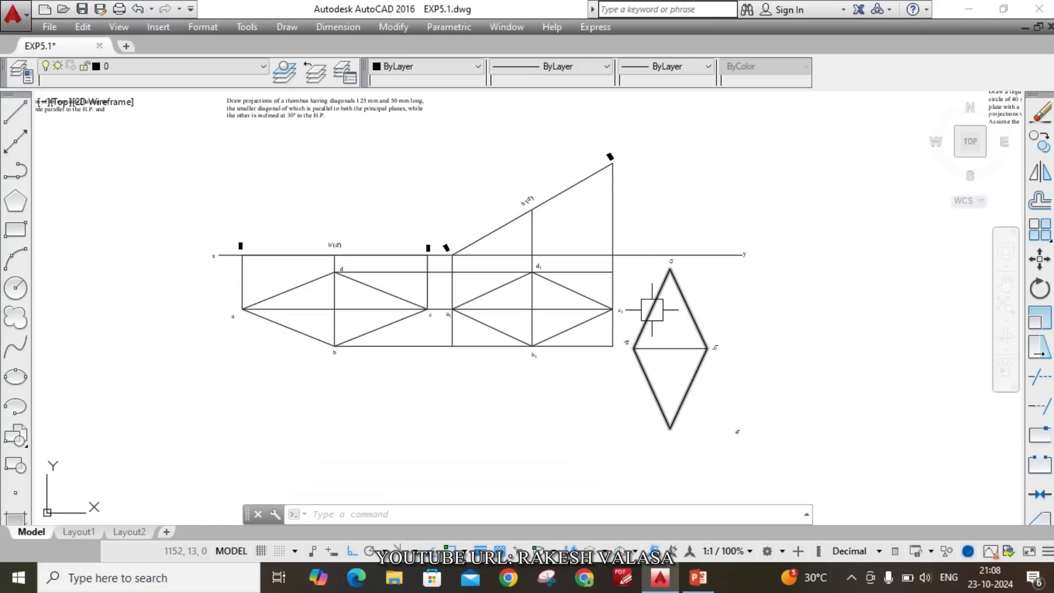
scroll(668, 300, "up", 2)
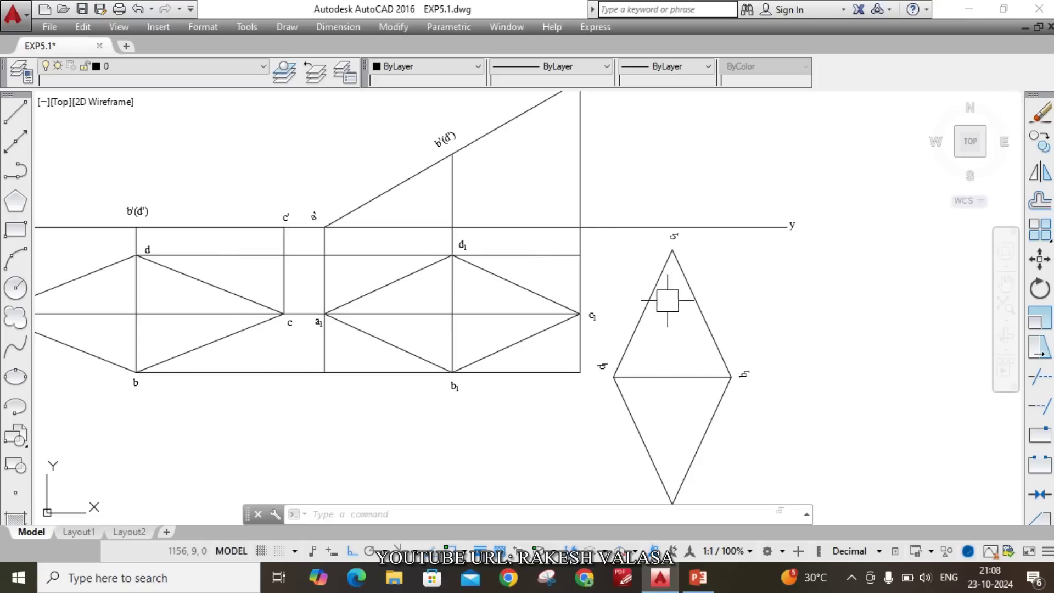
type("RA")
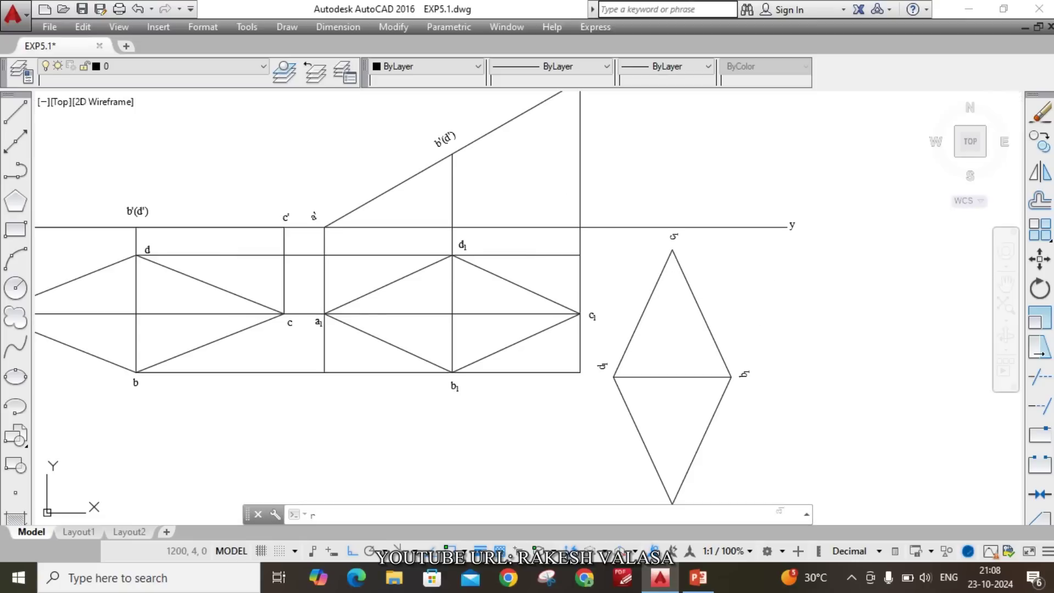
type("y")
key("Return")
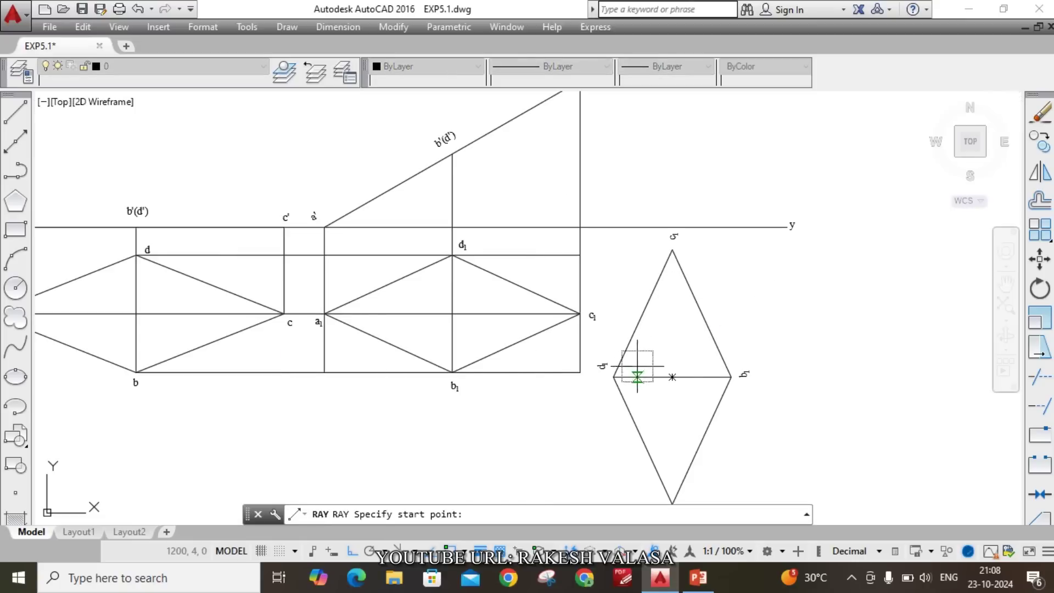
scroll(671, 251, "up", 4)
scroll(671, 252, "down", 5)
scroll(651, 412, "up", 5)
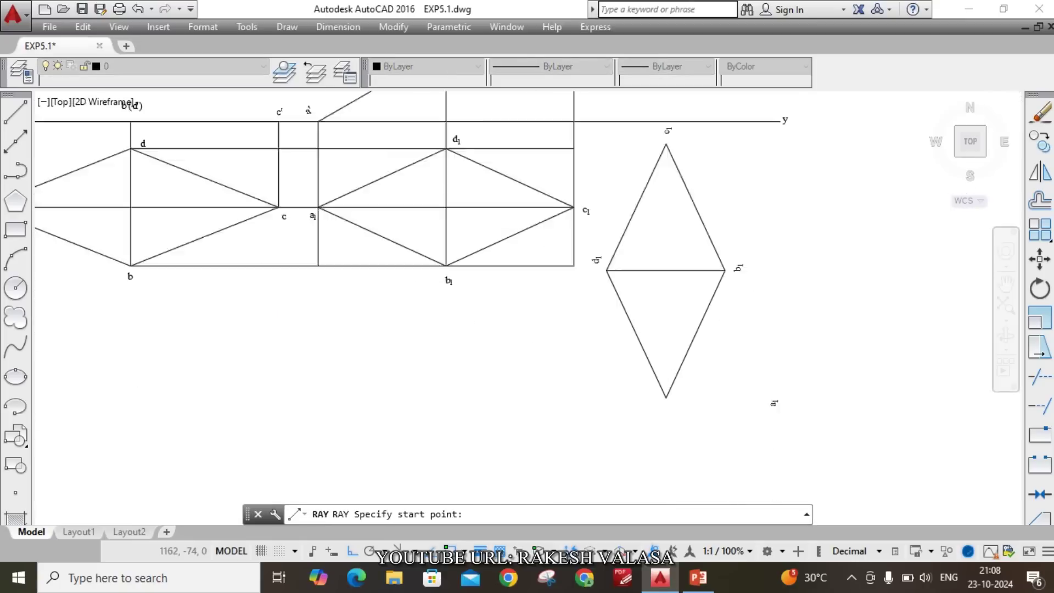
left_click(651, 411)
scroll(652, 411, "down", 5)
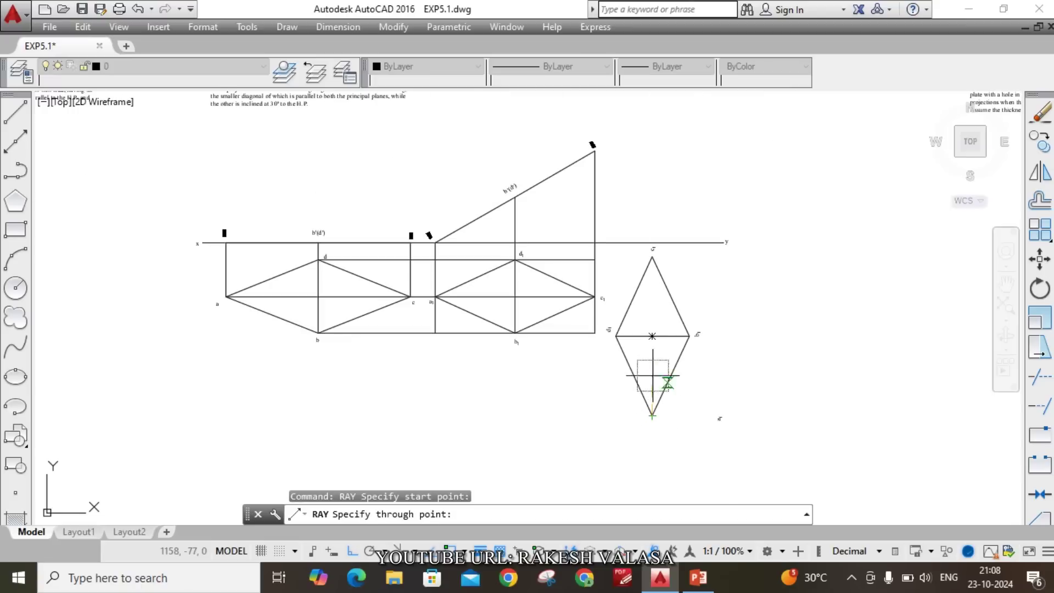
left_click(653, 144)
key("Return")
key("Return")
- Draw vertical projector rays upward from the rotated rhombus's b1 and d1 corners
scroll(700, 324, "up", 5)
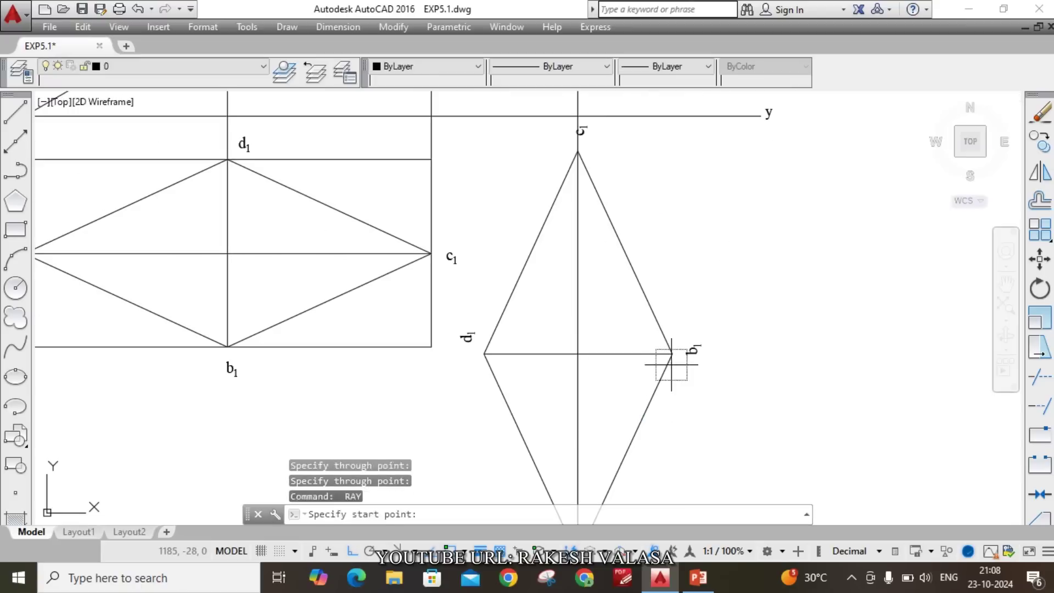
left_click(671, 353)
scroll(670, 353, "down", 5)
left_click(683, 181)
key("Return")
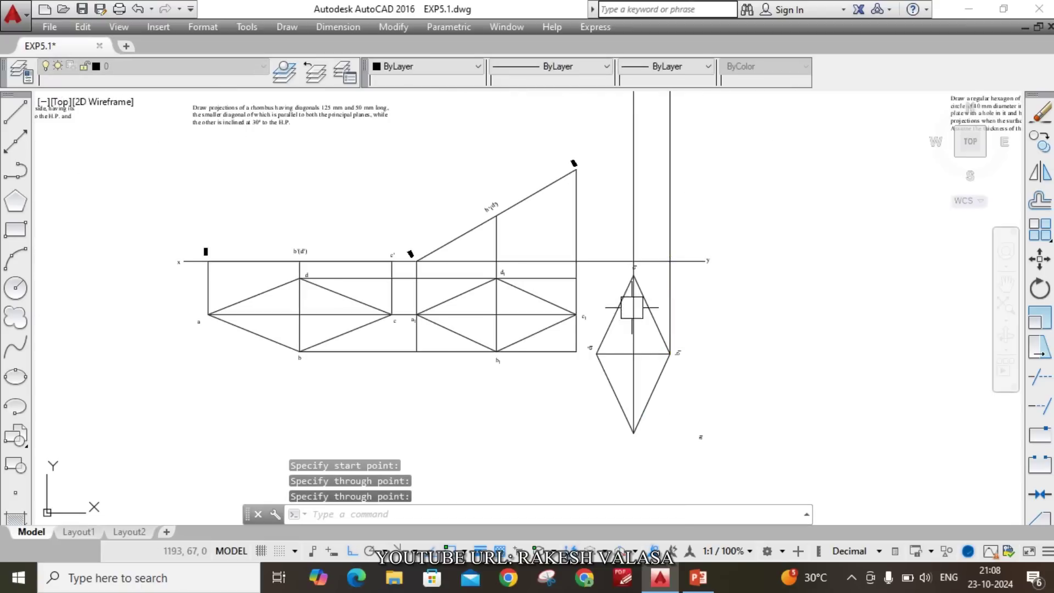
scroll(600, 354, "up", 5)
key("Return")
left_click(590, 352)
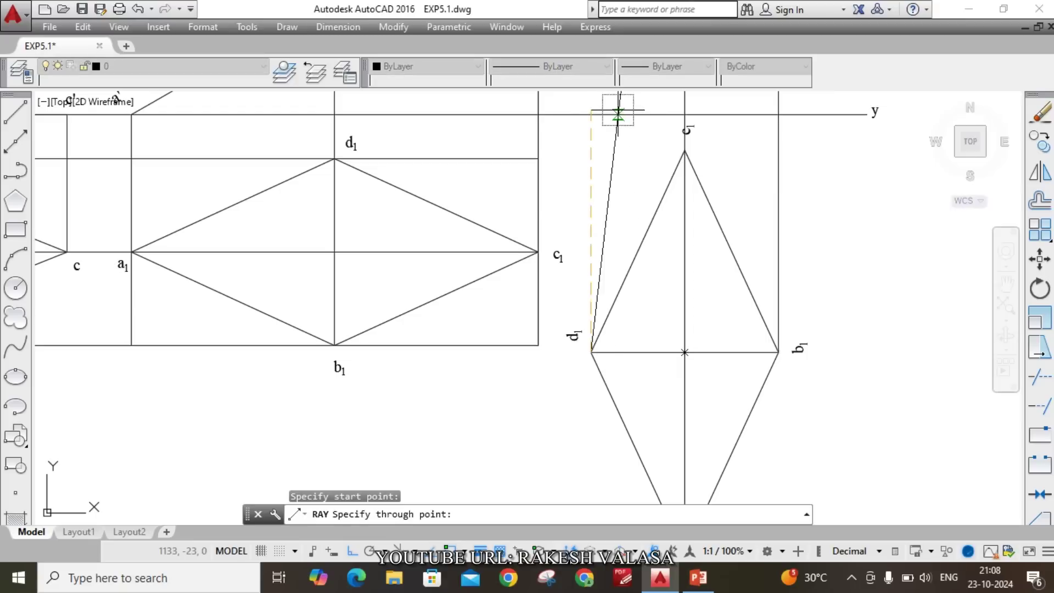
key("Escape")
scroll(736, 261, "down", 5)
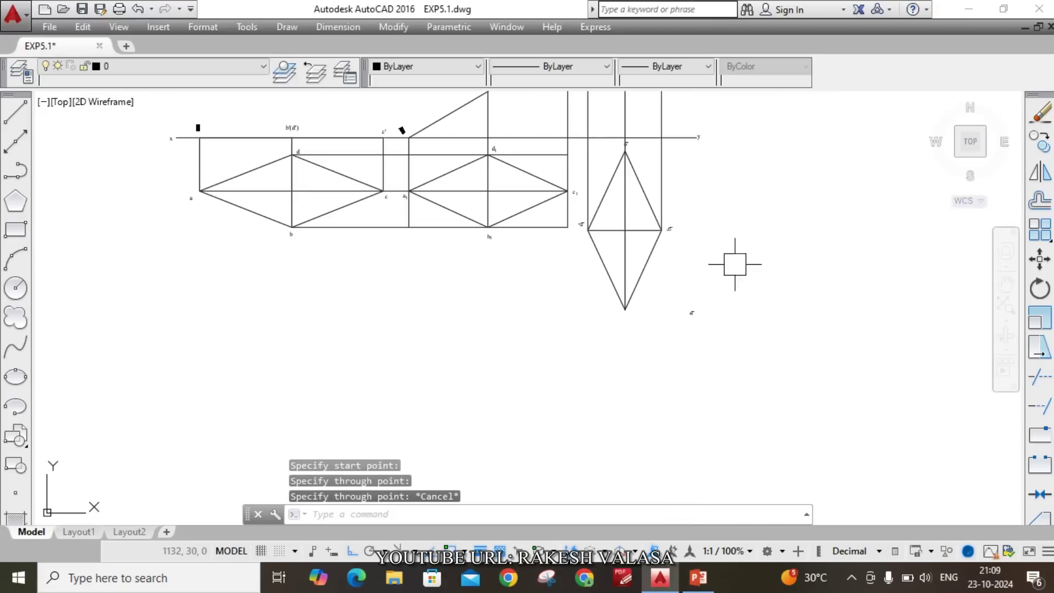
- Move the stray a1 label to just below the rotated rhombus's lowest corner
scroll(701, 313, "up", 5)
type("m")
key("Return")
left_click(679, 309)
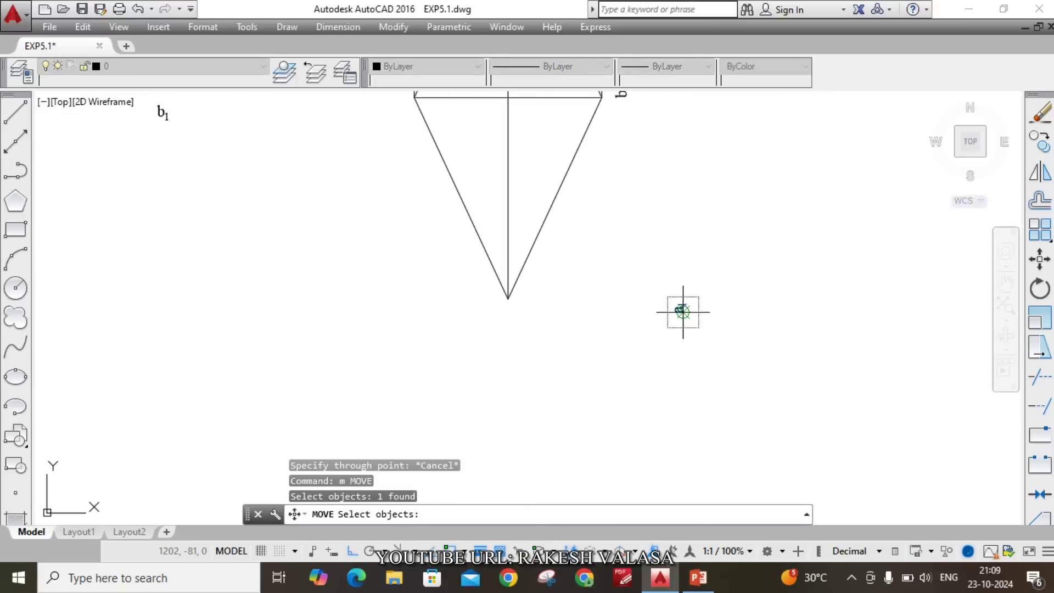
key("Return")
left_click(681, 311)
left_click(516, 348)
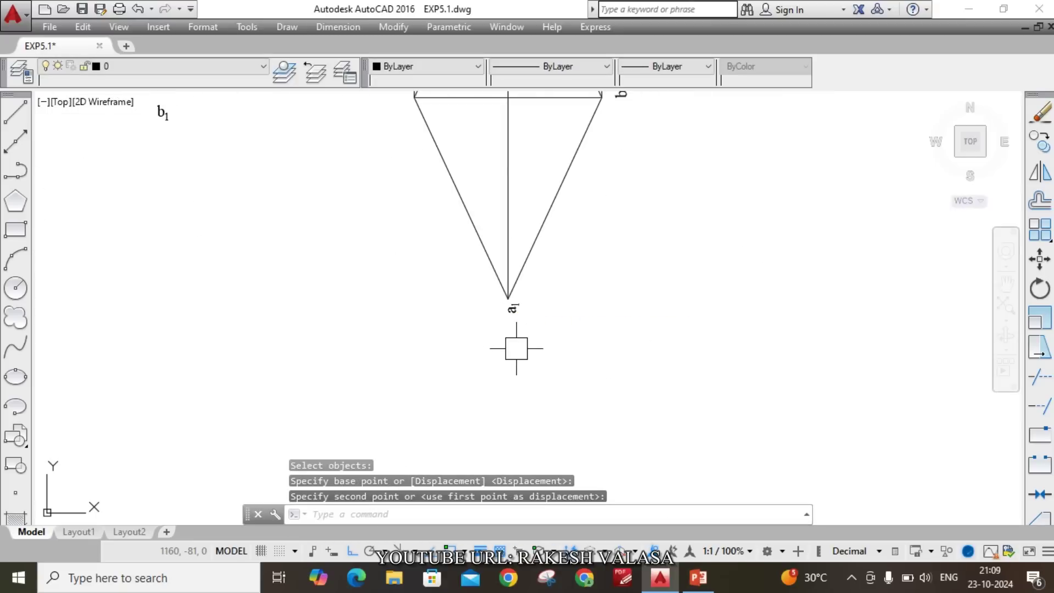
key("Escape")
- Rotate the a1 label below the rhombus 90° clockwise so it reads upright
type("r")
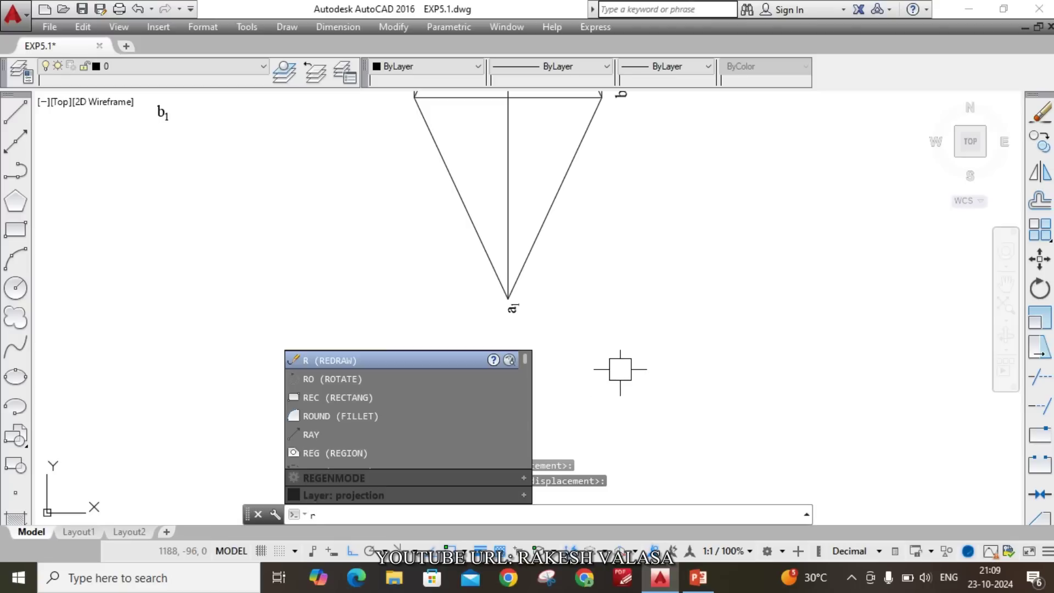
type("o")
key("Return")
left_click(514, 309)
key("Return")
left_click(508, 313)
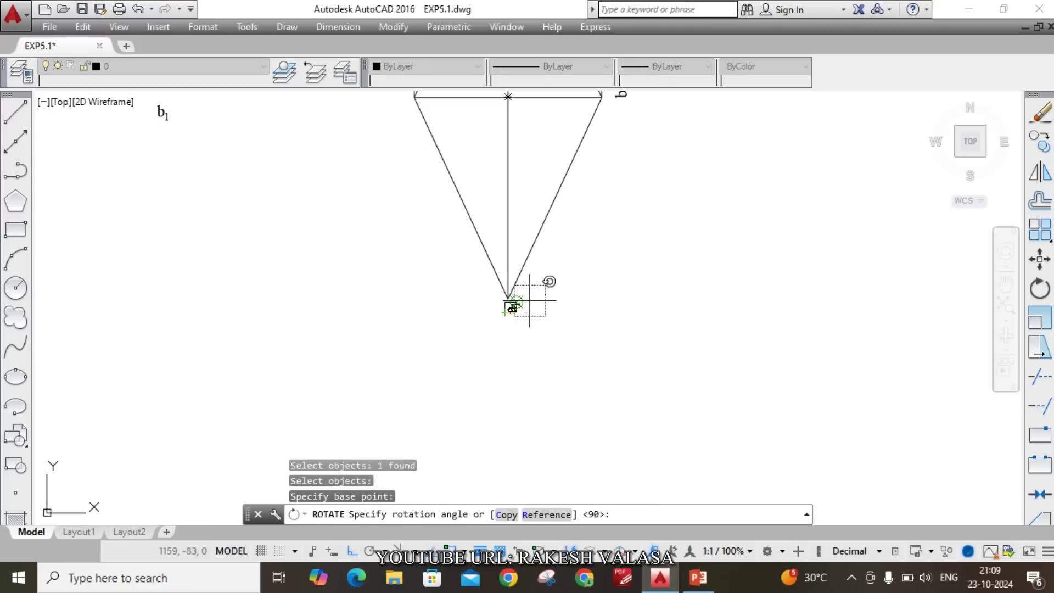
left_click(537, 384)
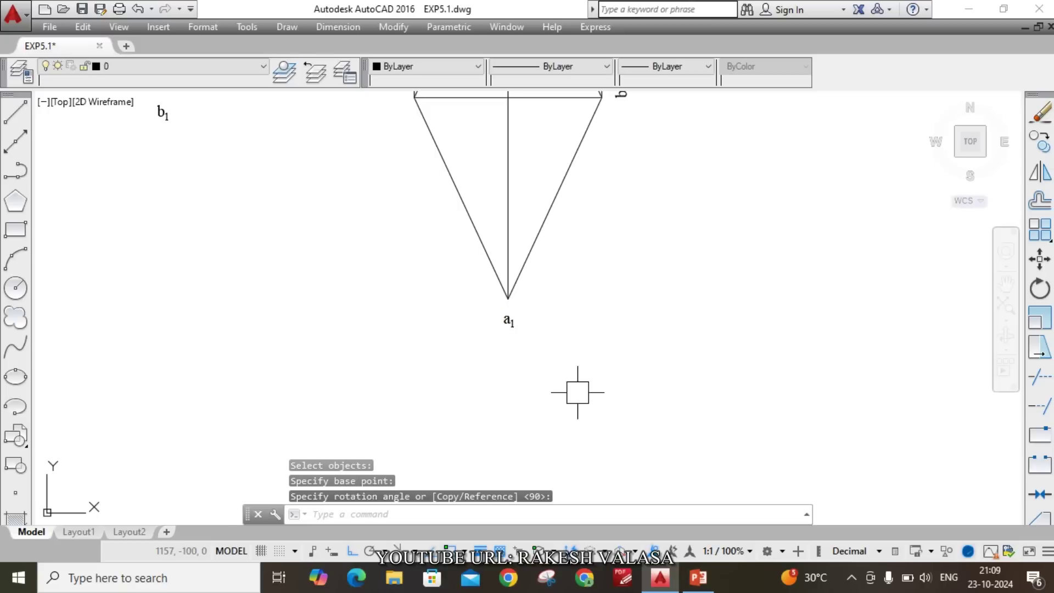
- Rotate the b1 label beside the rhombus's right corner 90° clockwise so it reads upright
scroll(587, 352, "down", 4)
scroll(599, 305, "up", 5)
key("Return")
left_click(601, 283)
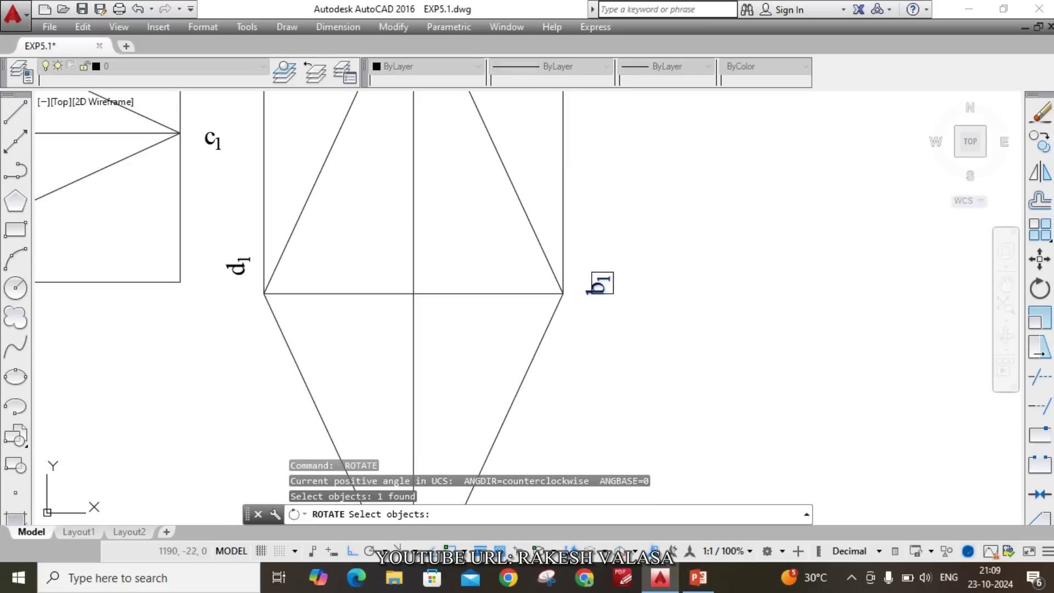
key("Return")
left_click(602, 286)
left_click(625, 373)
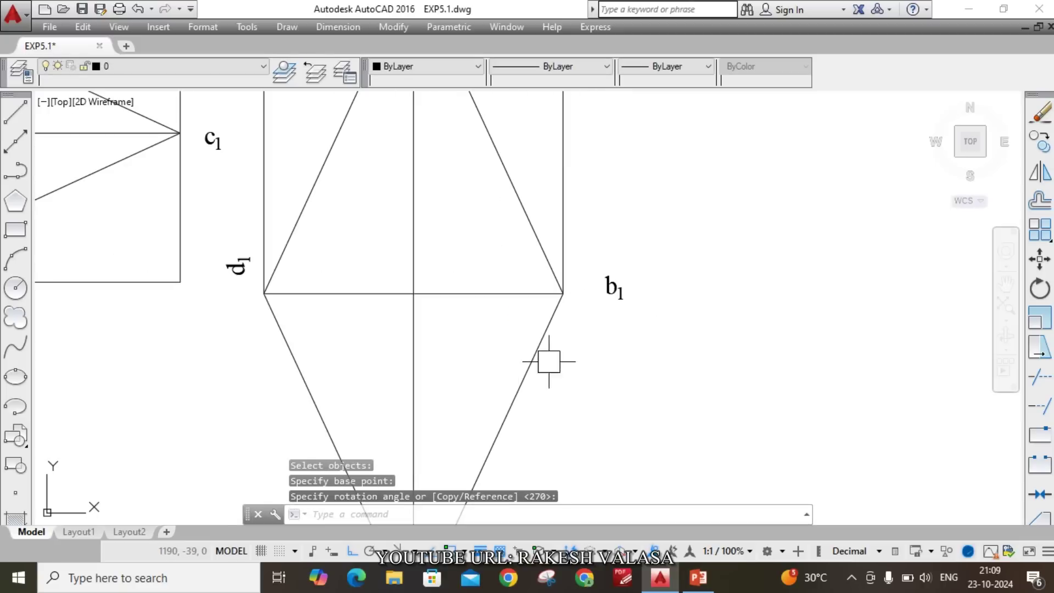
- Rotate the c1 label above the rotated rhombus's top corner 90° clockwise so it reads upright
scroll(258, 274, "down", 4)
scroll(313, 146, "up", 6)
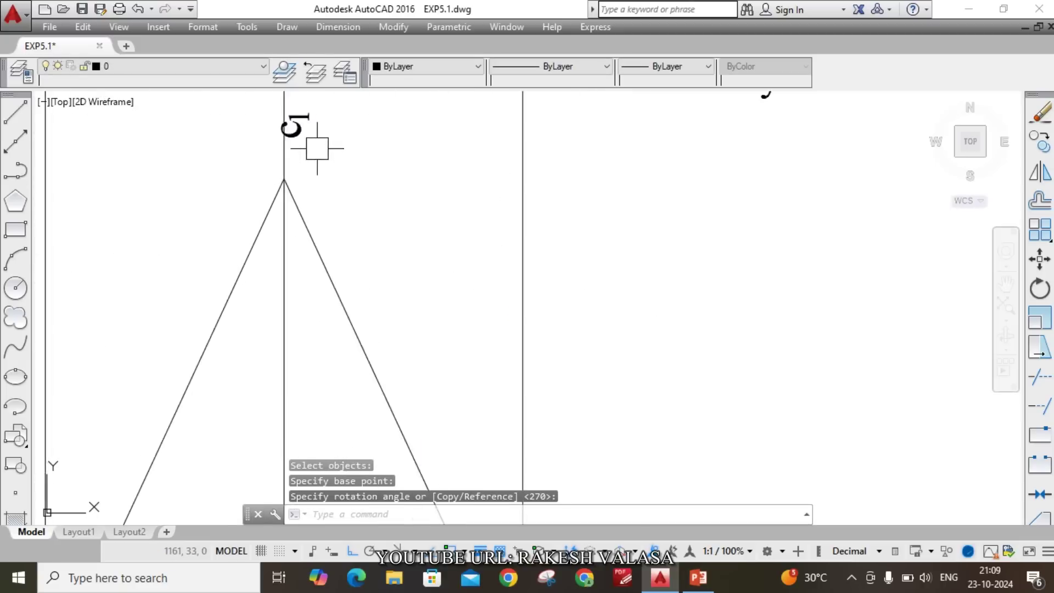
key("Return")
left_click(290, 121)
key("Return")
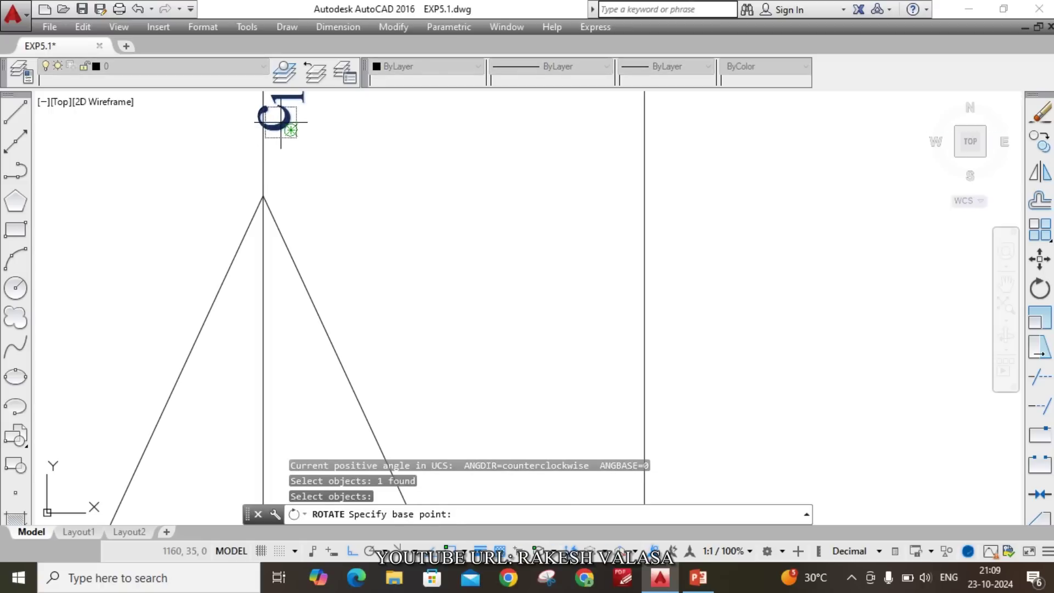
left_click(288, 130)
left_click(342, 154)
scroll(384, 186, "down", 2)
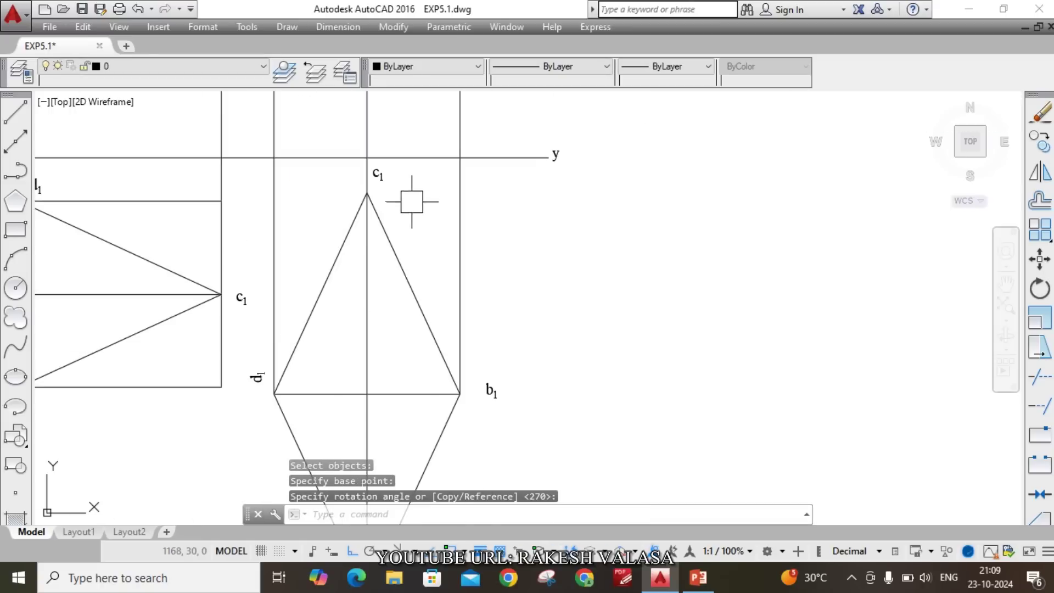
- Rotate the d1 label beside the rotated rhombus's left corner 90° clockwise so it reads upright
scroll(247, 390, "up", 6)
key("Return")
left_click(384, 220)
key("Return")
left_click(418, 245)
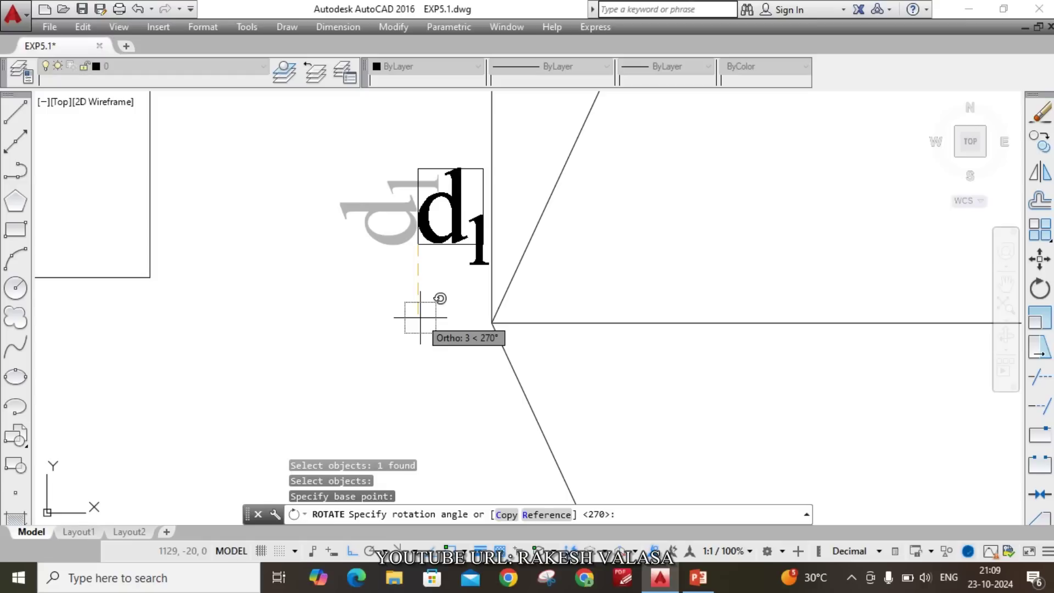
left_click(420, 317)
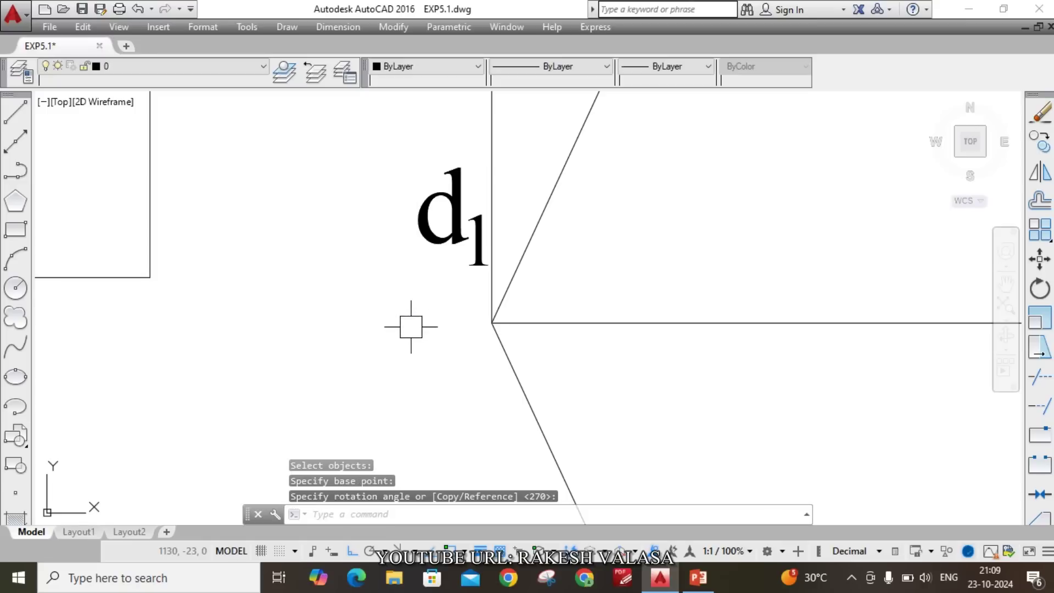
key("Escape")
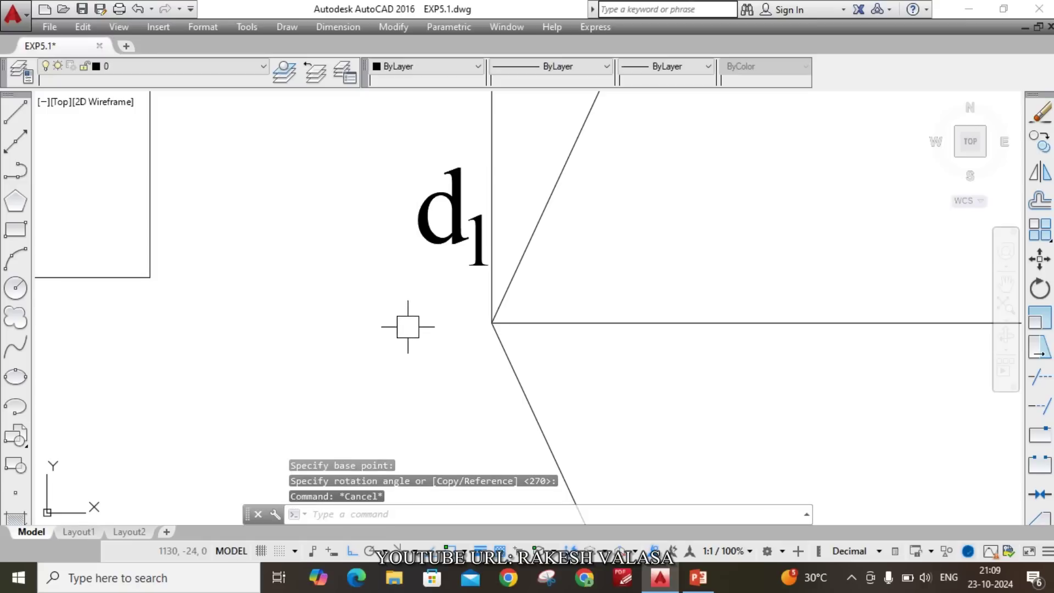
- Turn ortho mode off and move the d1 label down and outward so it sits just beside the rotated rhombus's left corner
scroll(408, 327, "down", 3)
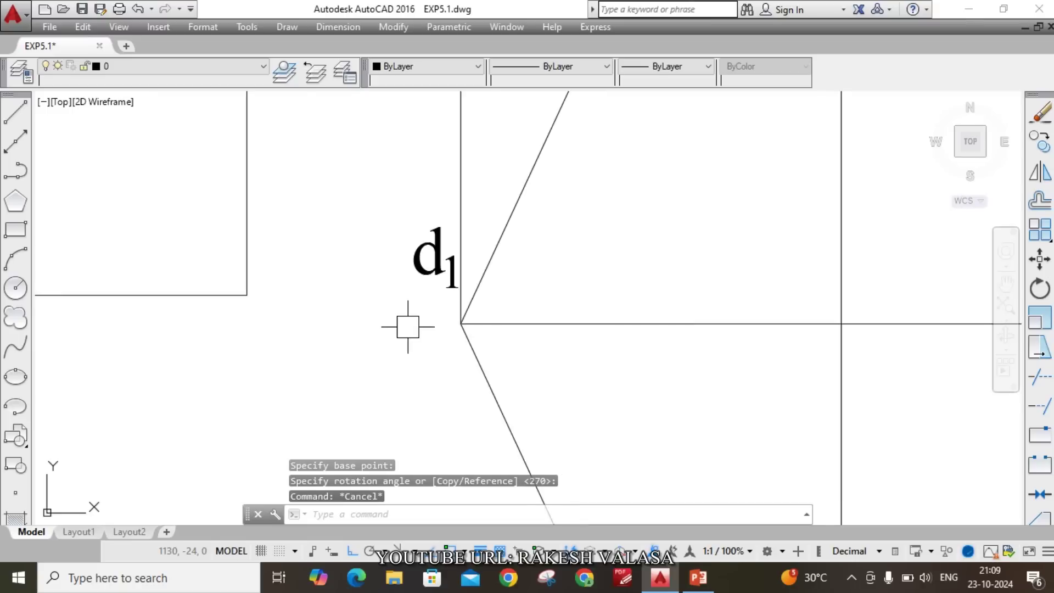
scroll(402, 335, "up", 2)
type("m")
key("Return")
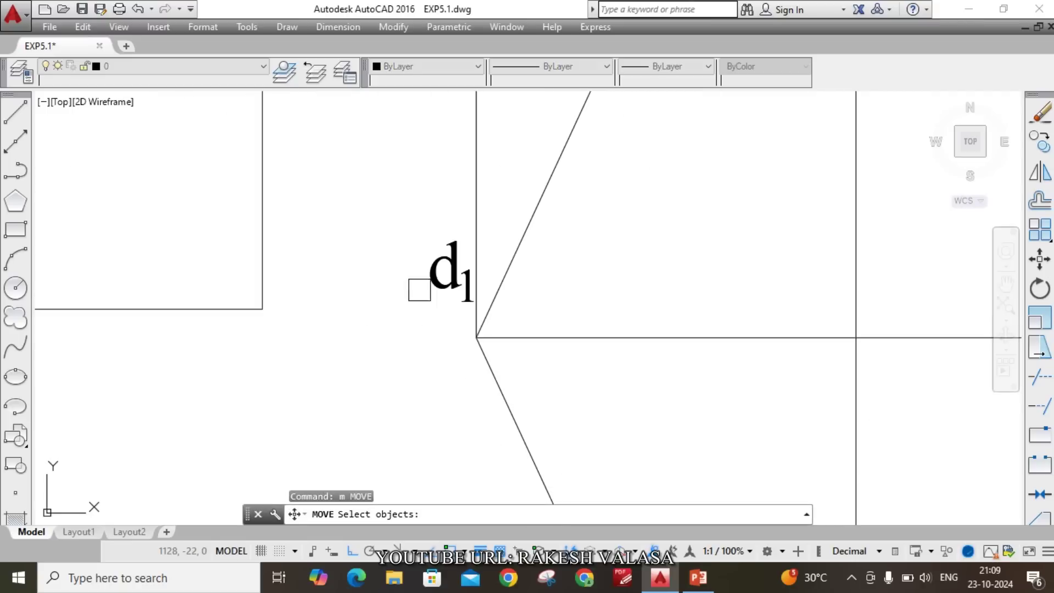
left_click(432, 282)
key("Return")
left_click(431, 289)
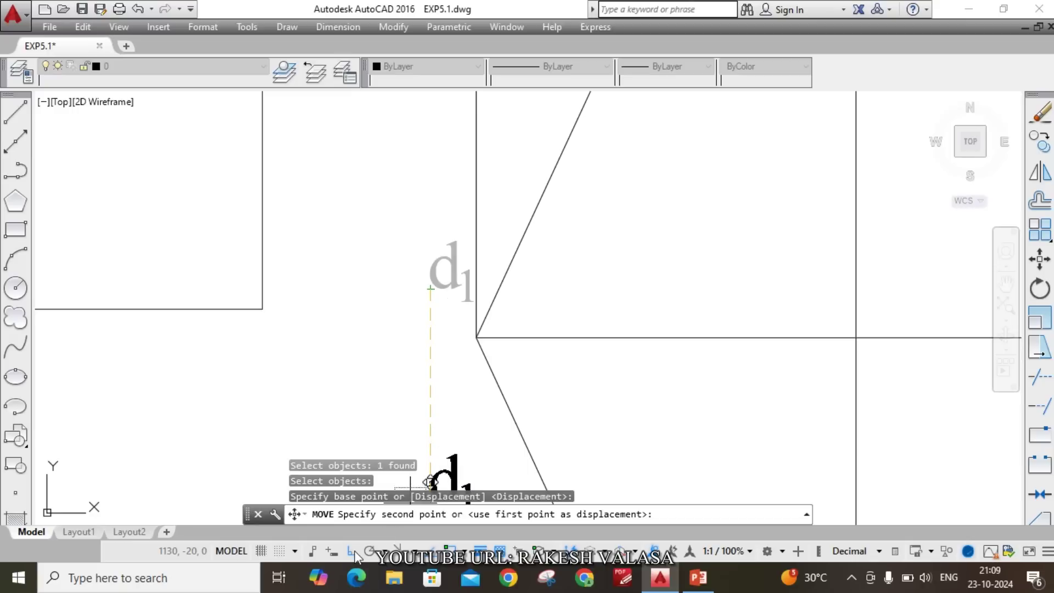
left_click(412, 357)
scroll(395, 364, "down", 3)
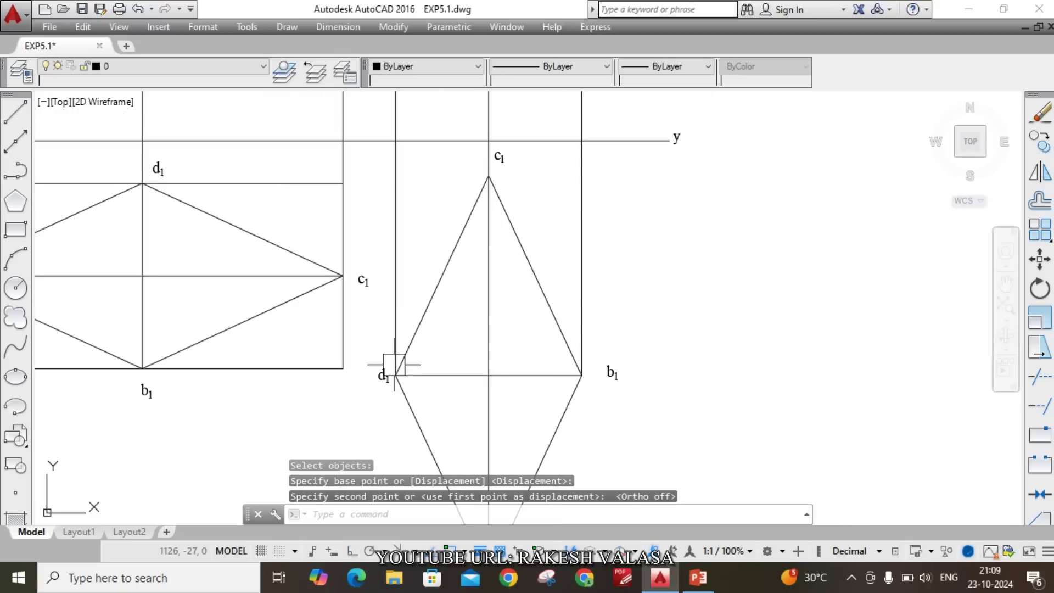
- Move the c1 label down so it sits right beside the rotated rhombus's top corner
scroll(502, 154, "up", 4)
type("m")
key("Return")
left_click(486, 184)
key("Return")
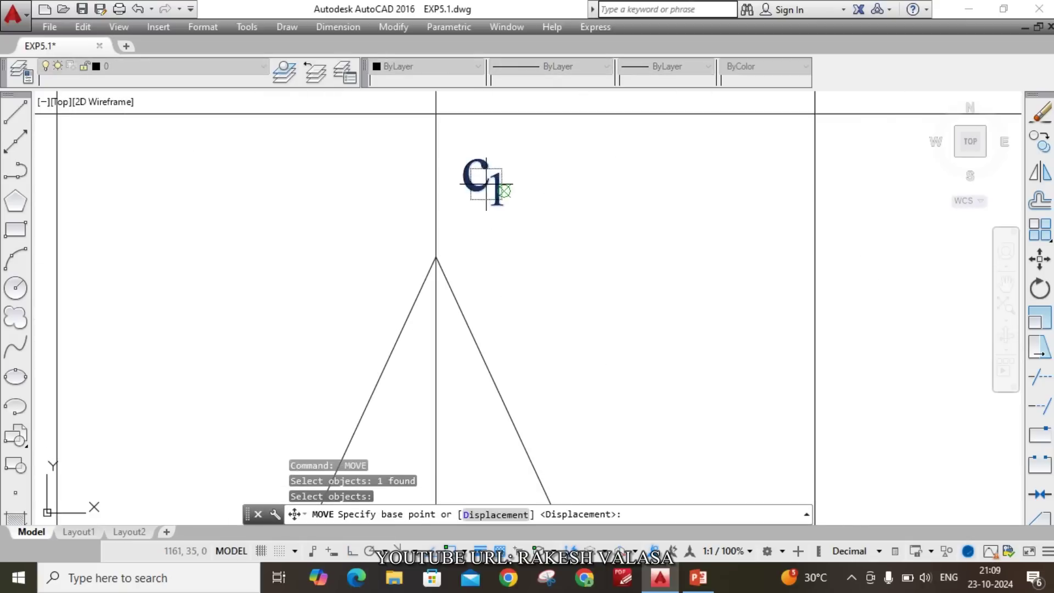
left_click(503, 190)
left_click(497, 248)
scroll(515, 235, "down", 4)
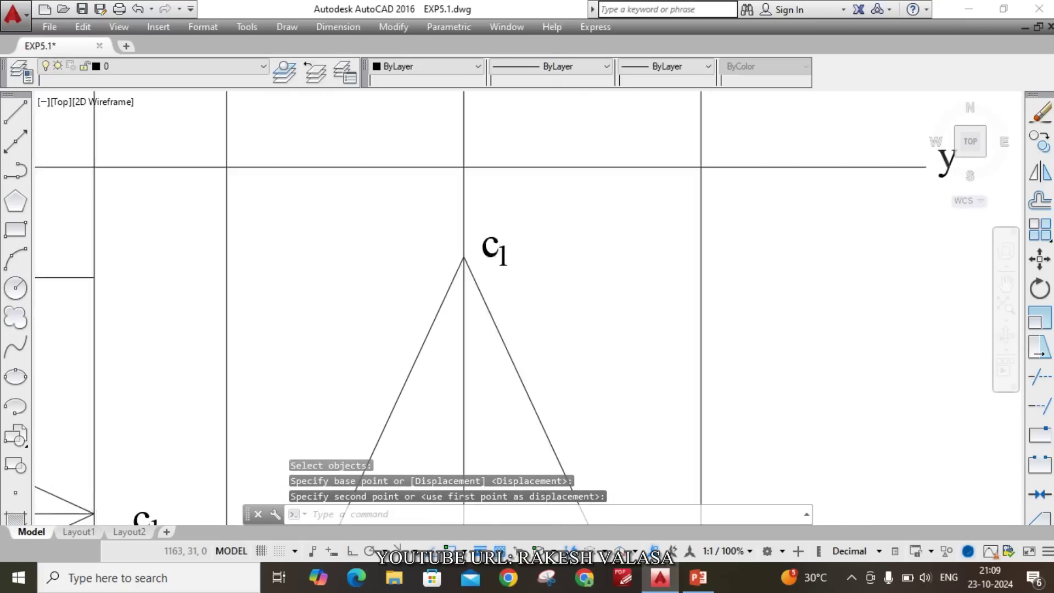
- Move the b1 label closer to the rotated rhombus's right corner
scroll(557, 361, "up", 5)
type("m")
key("Return")
left_click(631, 408)
key("Return")
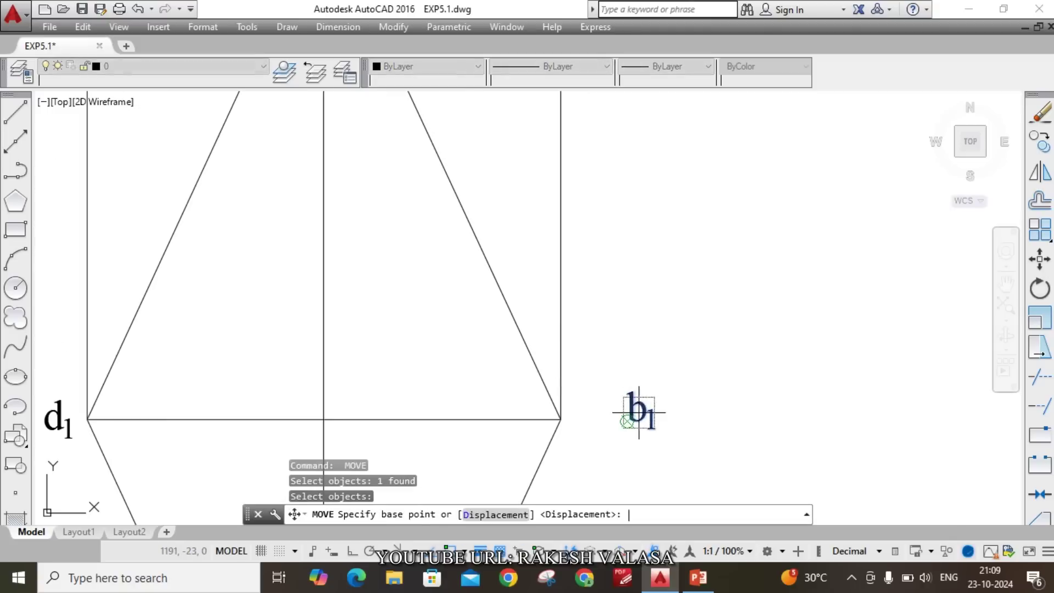
left_click(625, 422)
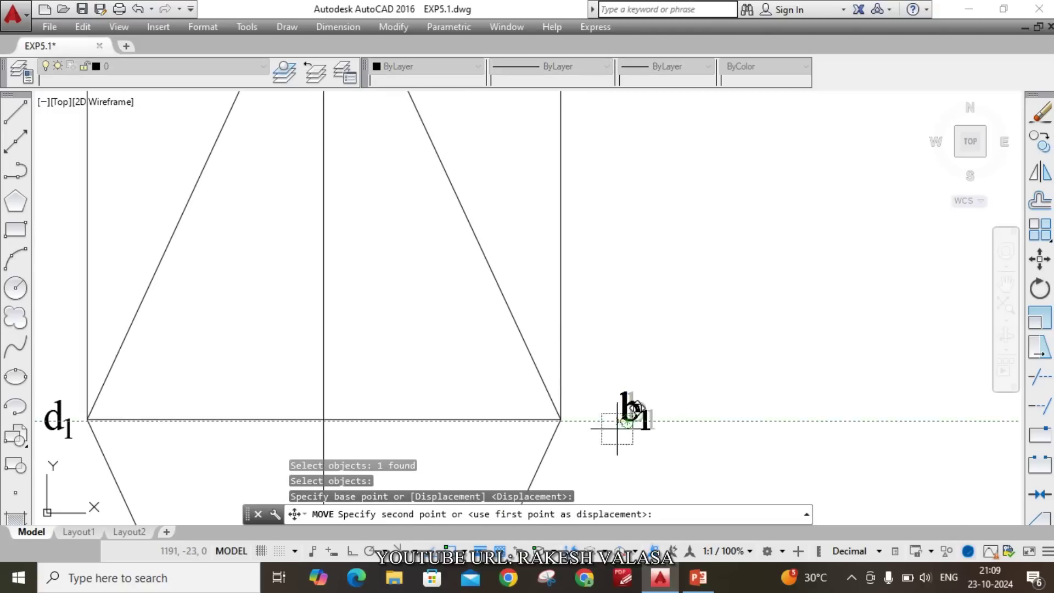
left_click(586, 439)
scroll(640, 320, "down", 6)
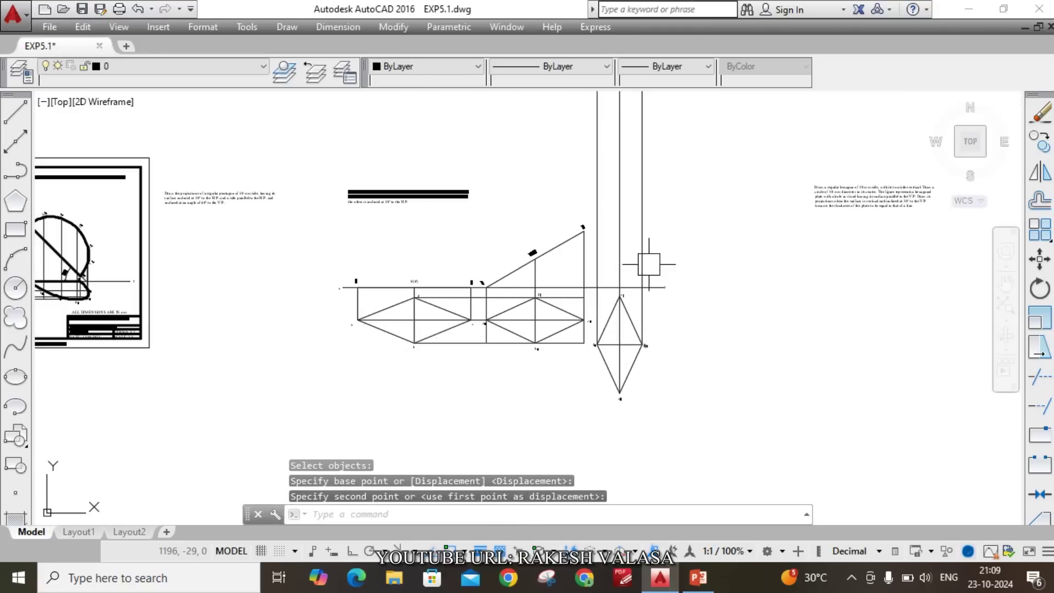
- Draw a horizontal projector ray from c' on the inclined front-view line across the vertical projectors
scroll(649, 264, "up", 4)
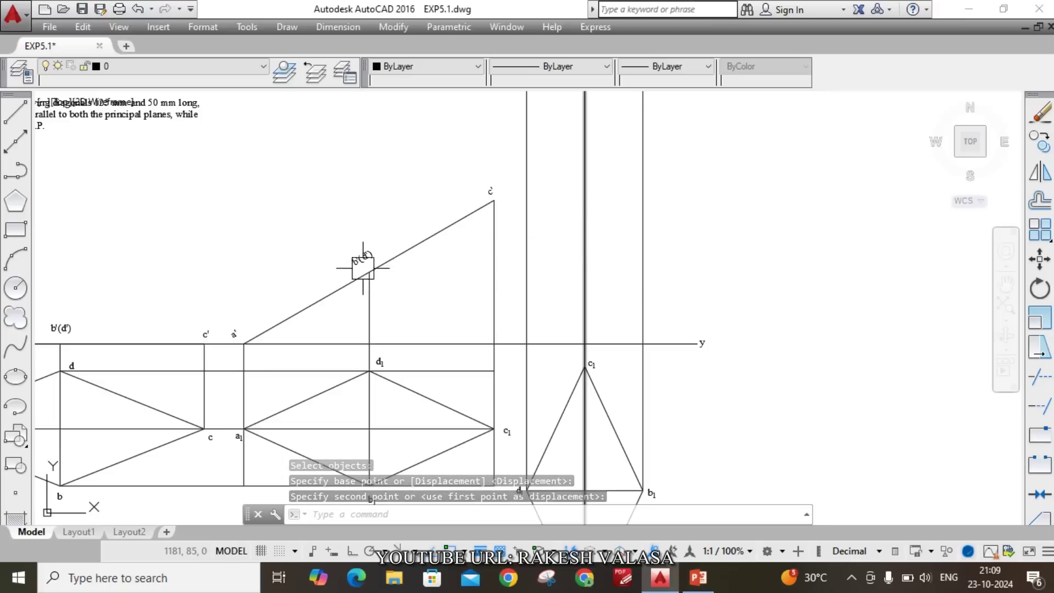
type("ray")
key("Return")
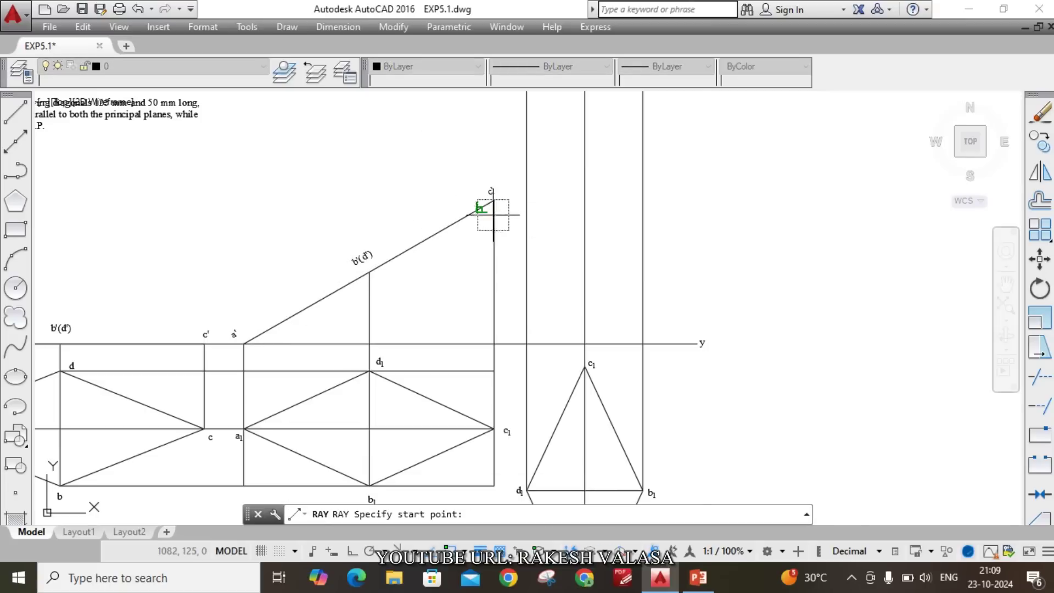
scroll(493, 214, "up", 6)
left_click(491, 136)
left_click(561, 144)
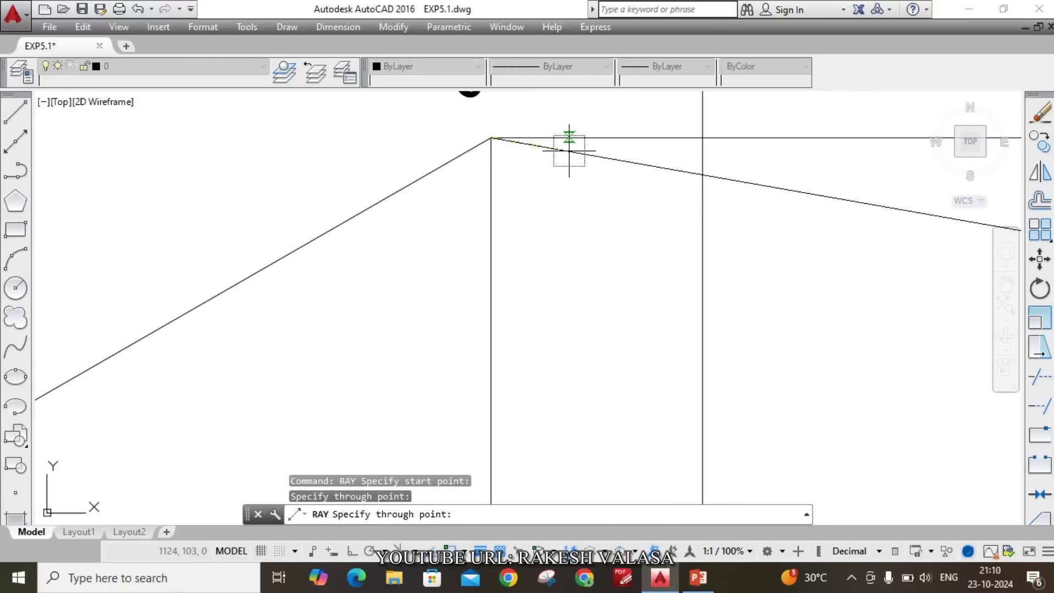
key("Return")
scroll(561, 193, "down", 3)
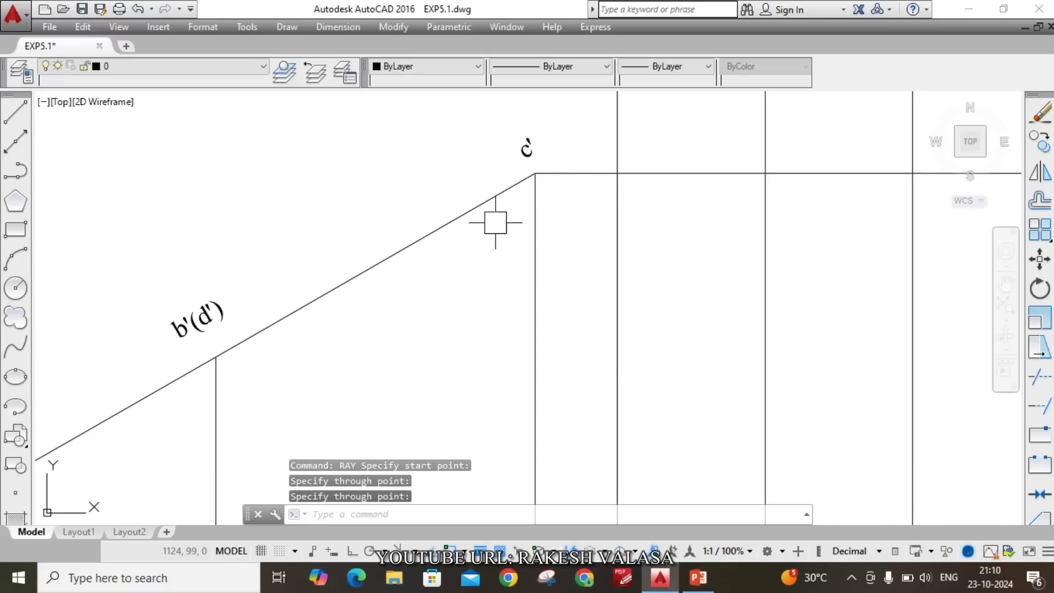
- Draw a projector ray from b'(d') on the inclined front-view line across the three vertical projectors
key("Return")
left_click(215, 357)
left_click(365, 357)
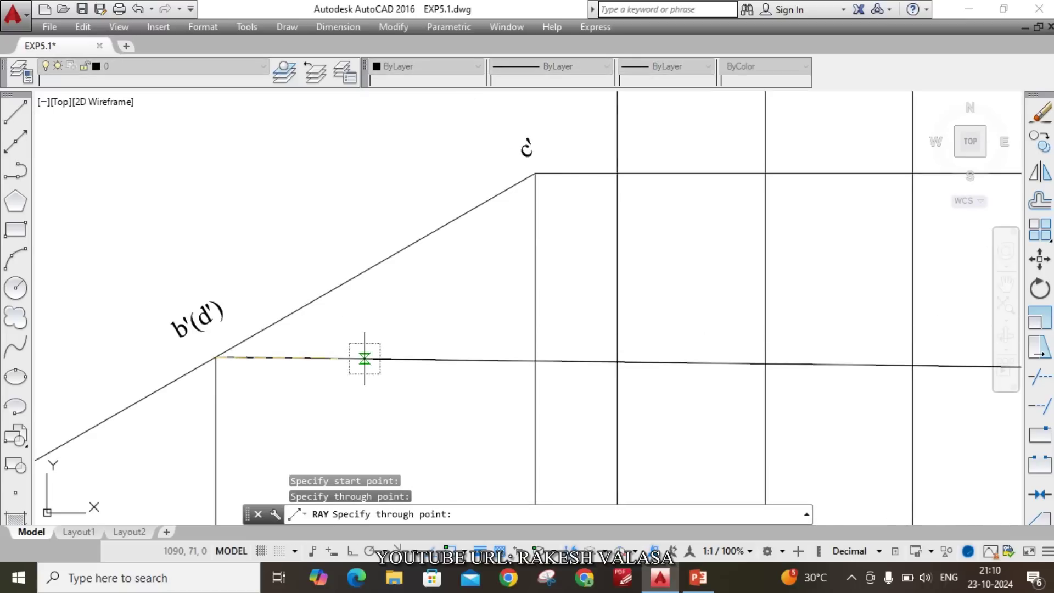
scroll(364, 357, "down", 5)
key("Return")
scroll(294, 353, "up", 2)
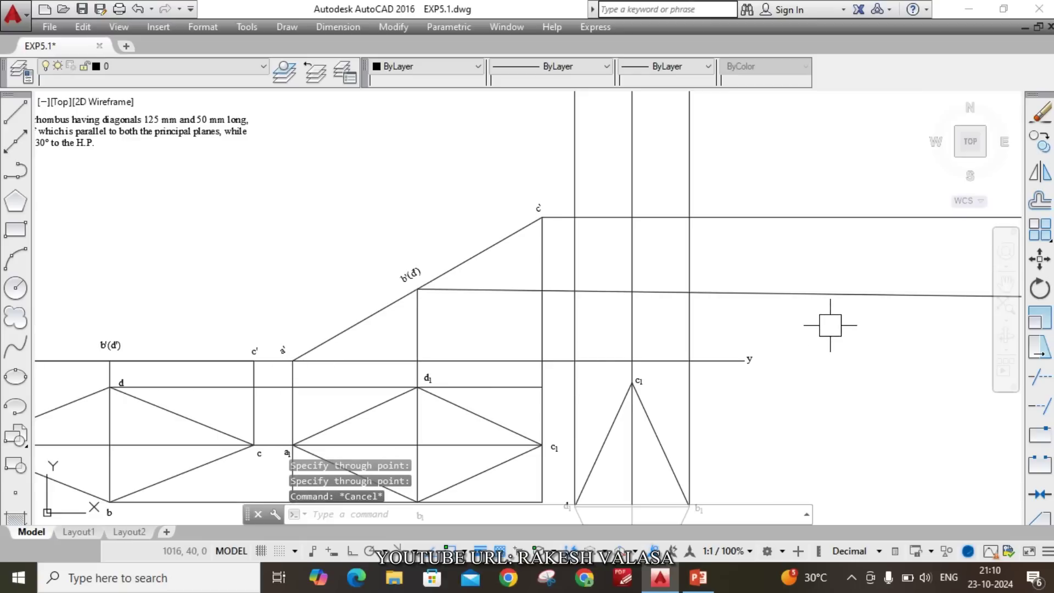
- Trim the two rays from c' and b'(d') beyond the b1 projector and the vertical projectors above the c' ray
scroll(821, 319, "down", 8)
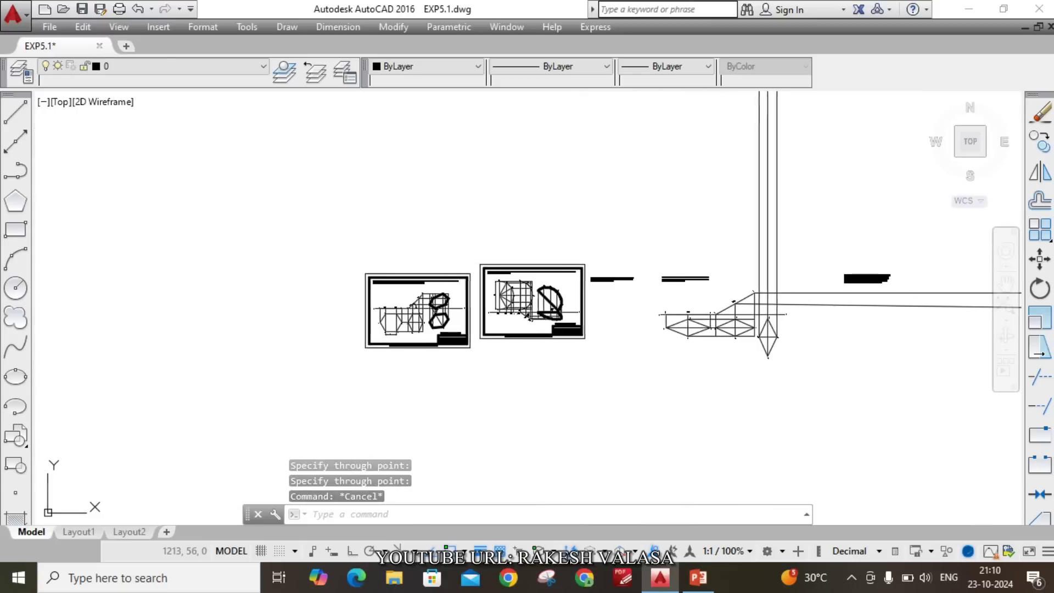
scroll(617, 338, "up", 8)
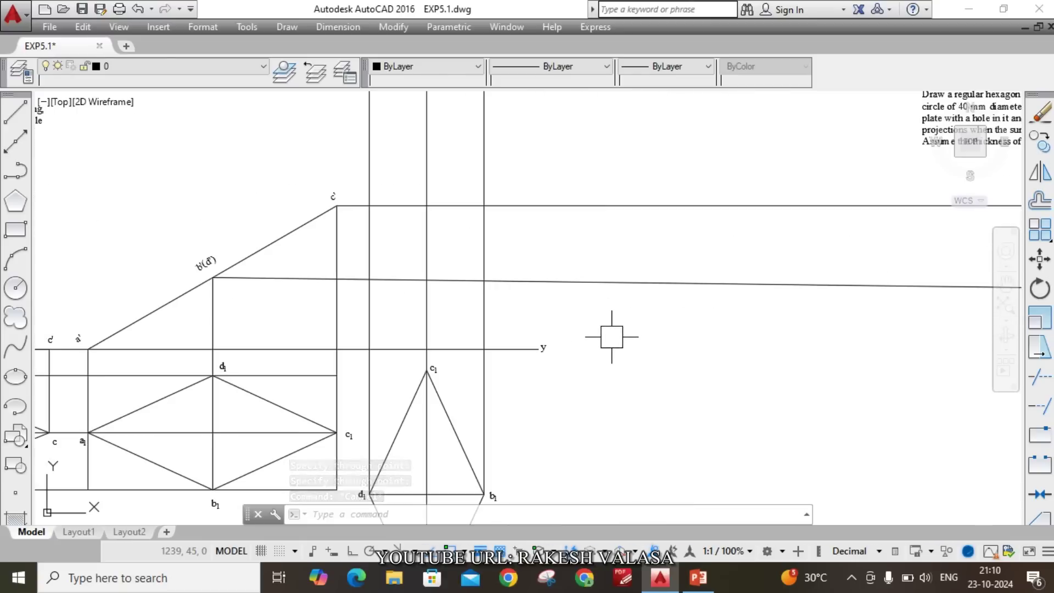
type("tr")
key("Return")
key("Return")
left_click(588, 299)
left_click(563, 165)
left_click(567, 99)
left_click(361, 114)
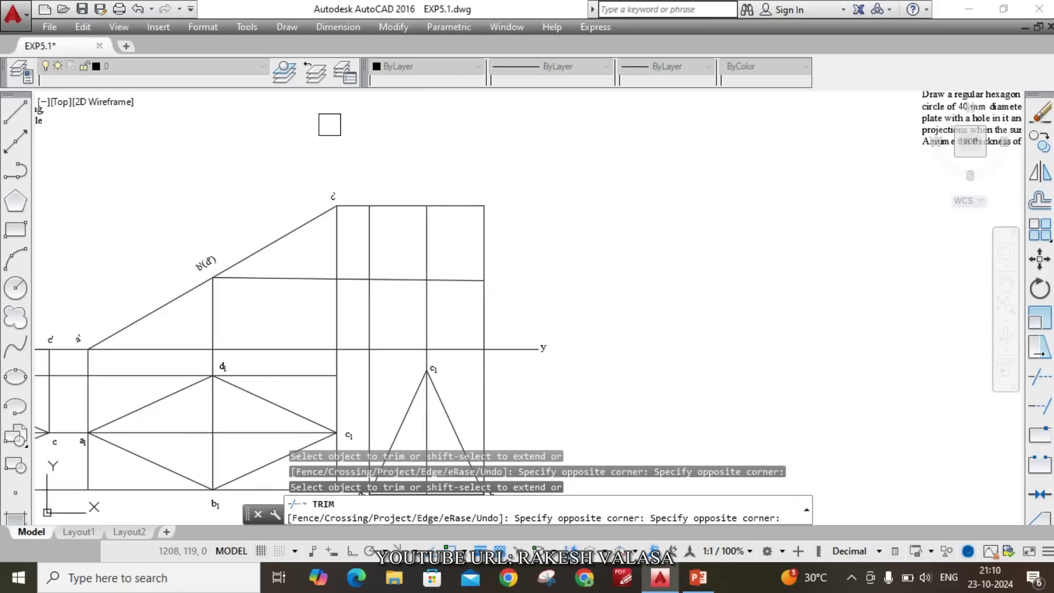
key("Escape")
scroll(582, 192, "down", 2)
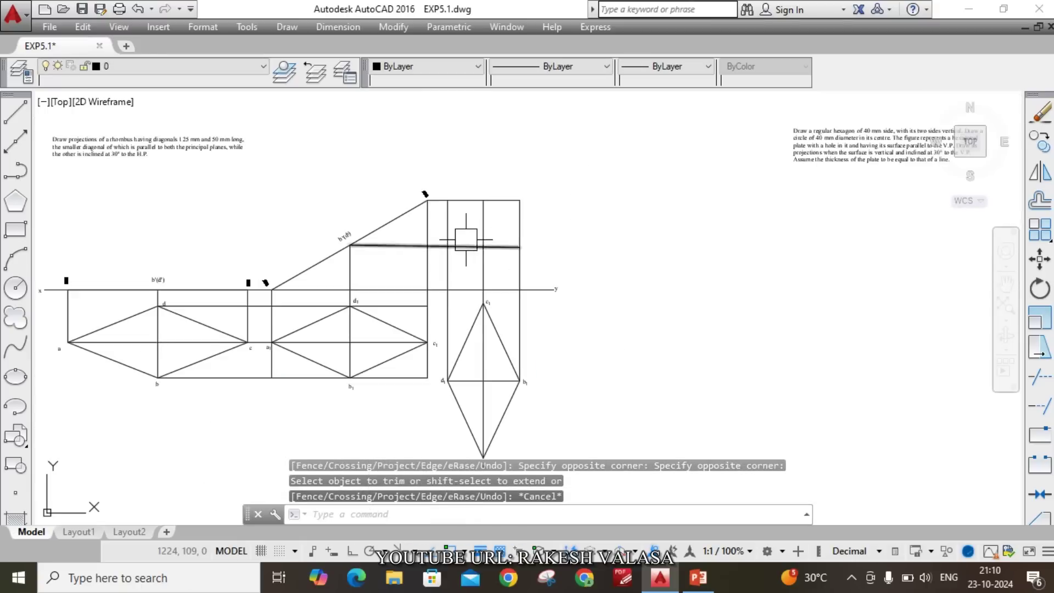
scroll(466, 239, "up", 2)
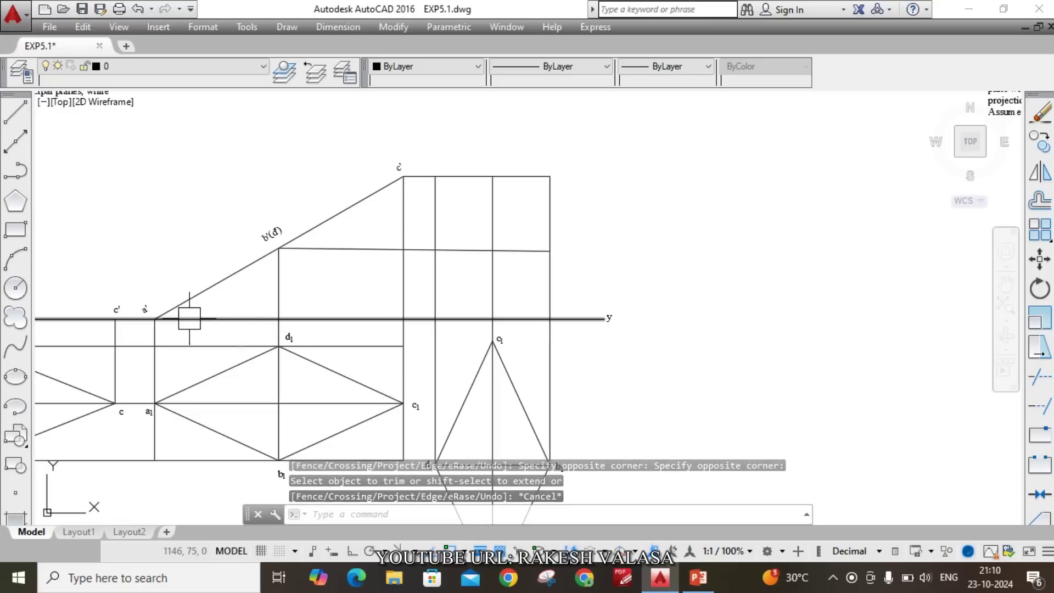
scroll(189, 319, "down", 2)
scroll(513, 329, "up", 3)
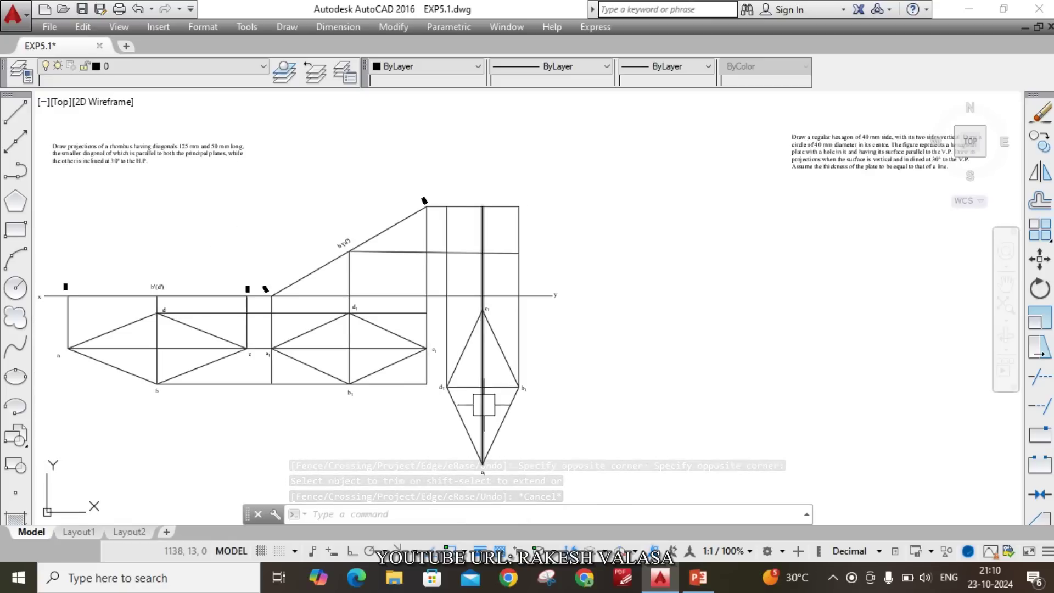
scroll(527, 449, "up", 4)
scroll(527, 449, "down", 4)
- Add the multiline text label a1' with a subscript 1 just below the xy line beside the central projector
scroll(483, 297, "up", 5)
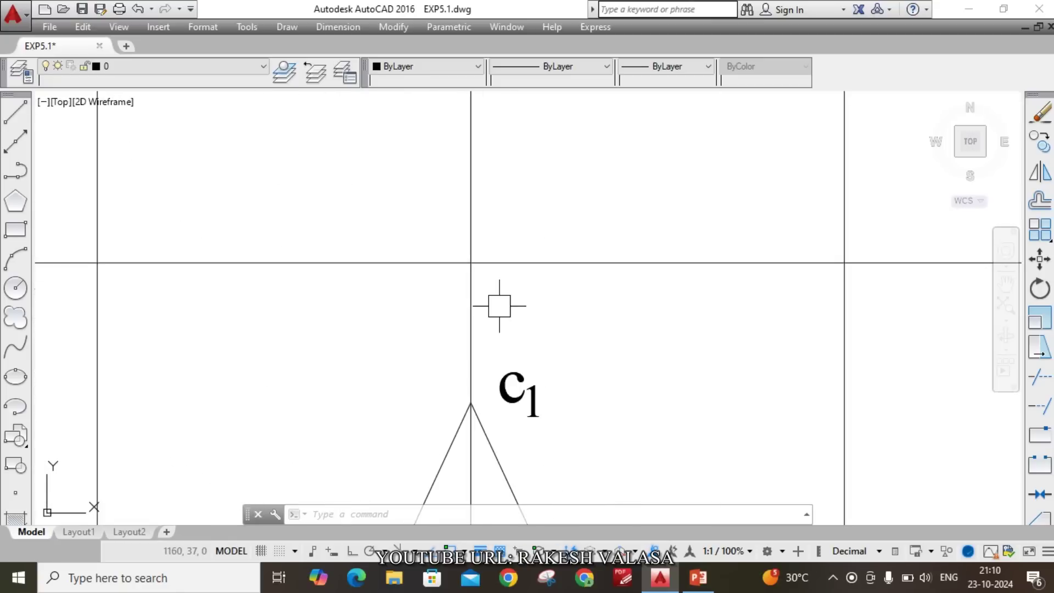
type("t")
key("Return")
scroll(496, 299, "up", 3)
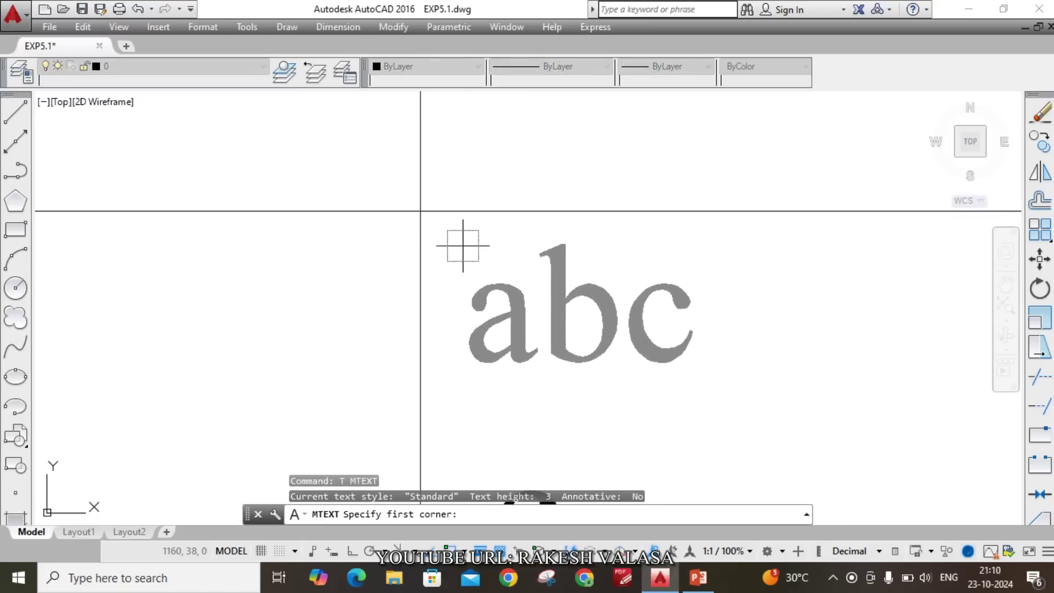
left_click(459, 243)
left_click(598, 319)
type("a1")
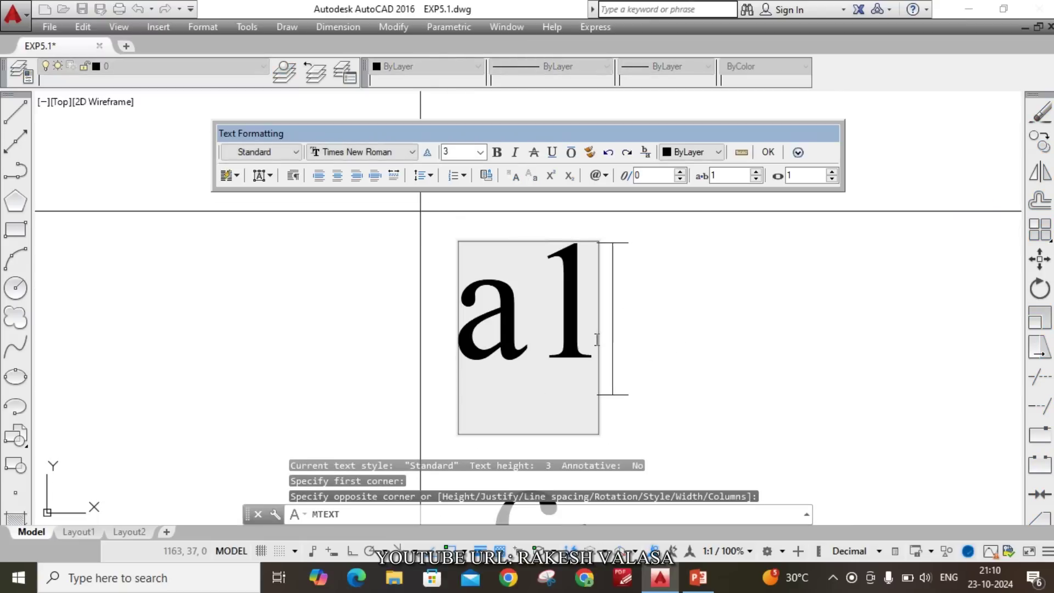
type("'")
double_click(579, 349)
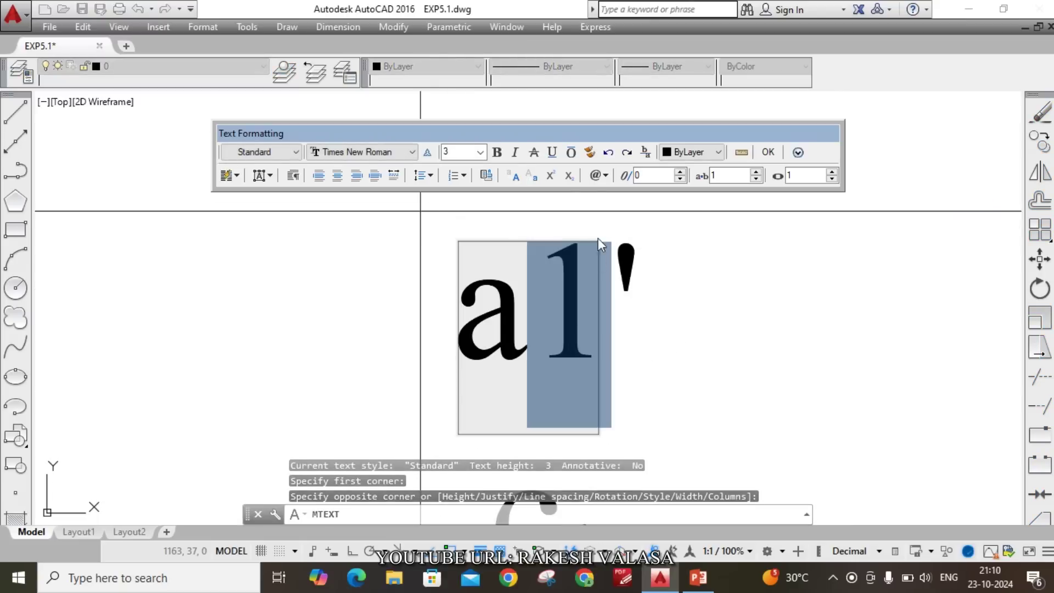
left_click(569, 176)
left_click(767, 153)
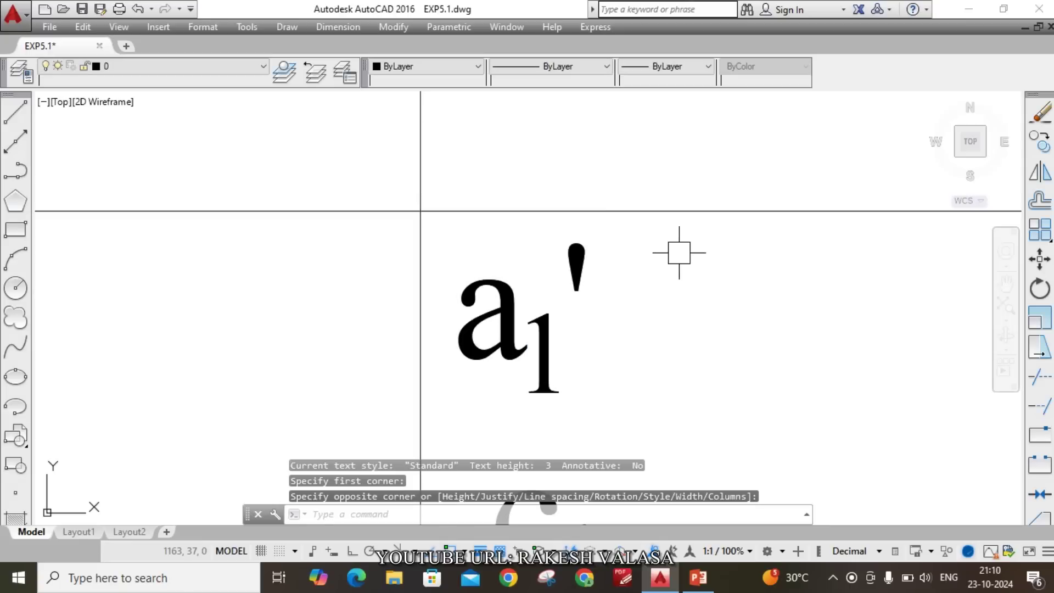
- Copy the a1' label from below the xy line to beside the outer end of the b'(d') ray
scroll(650, 282, "down", 2)
type("co")
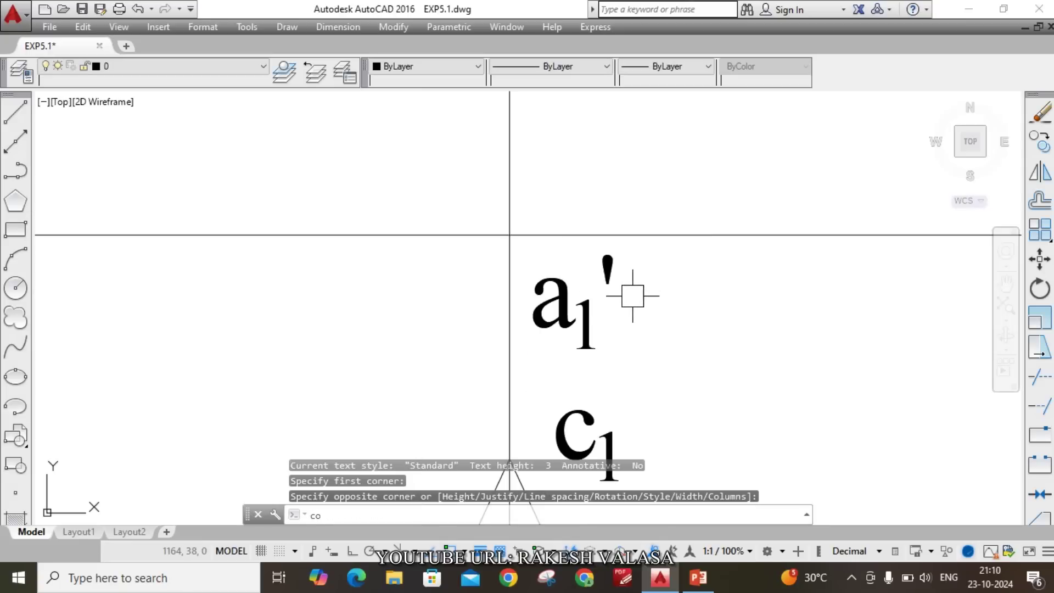
key("Return")
left_click(563, 308)
key("Return")
scroll(563, 308, "down", 5)
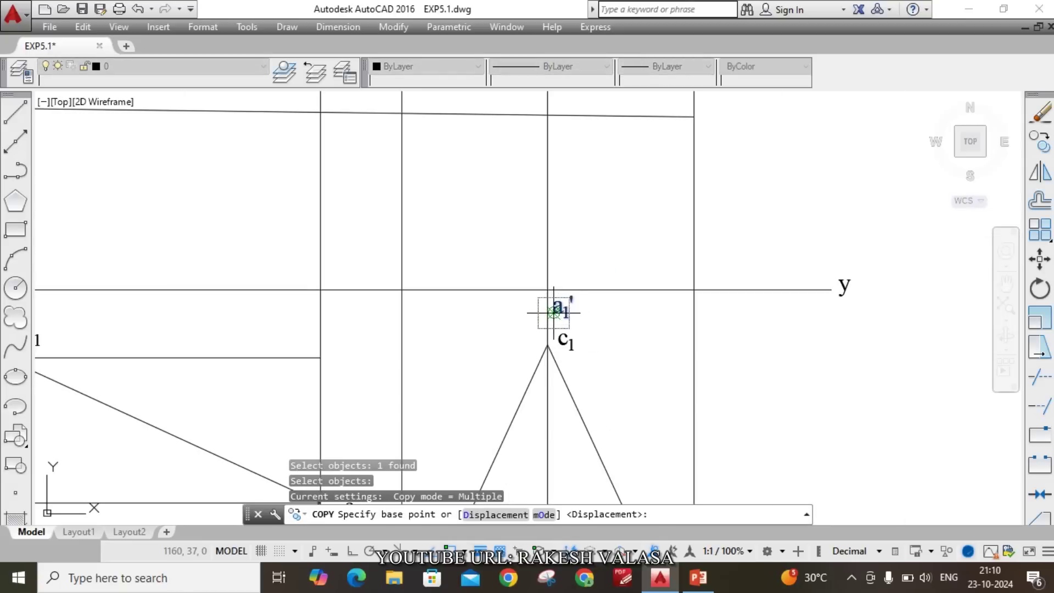
scroll(553, 313, "down", 3)
scroll(655, 228, "down", 5)
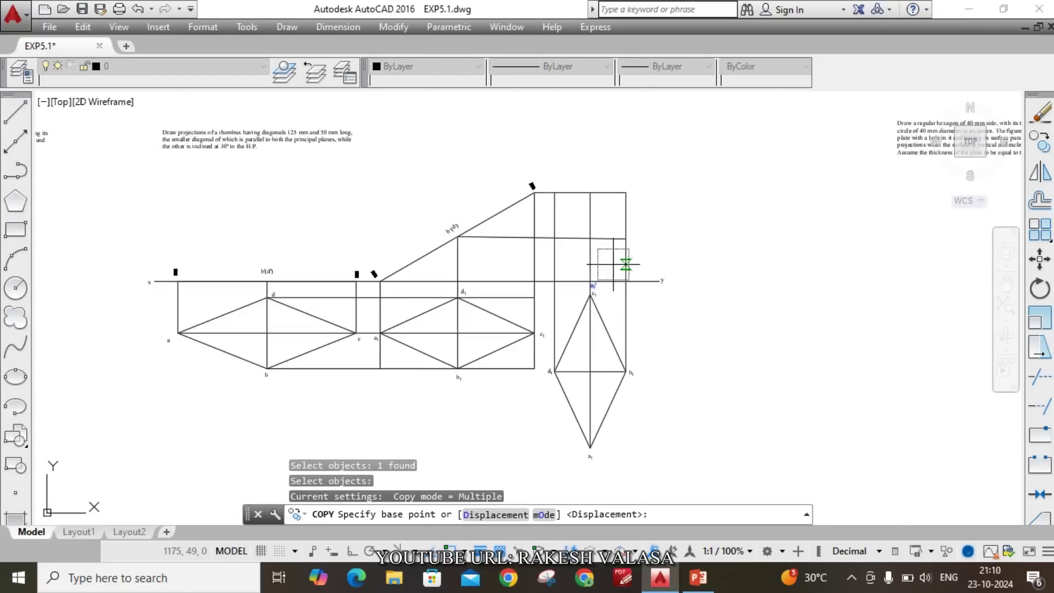
scroll(609, 313, "up", 7)
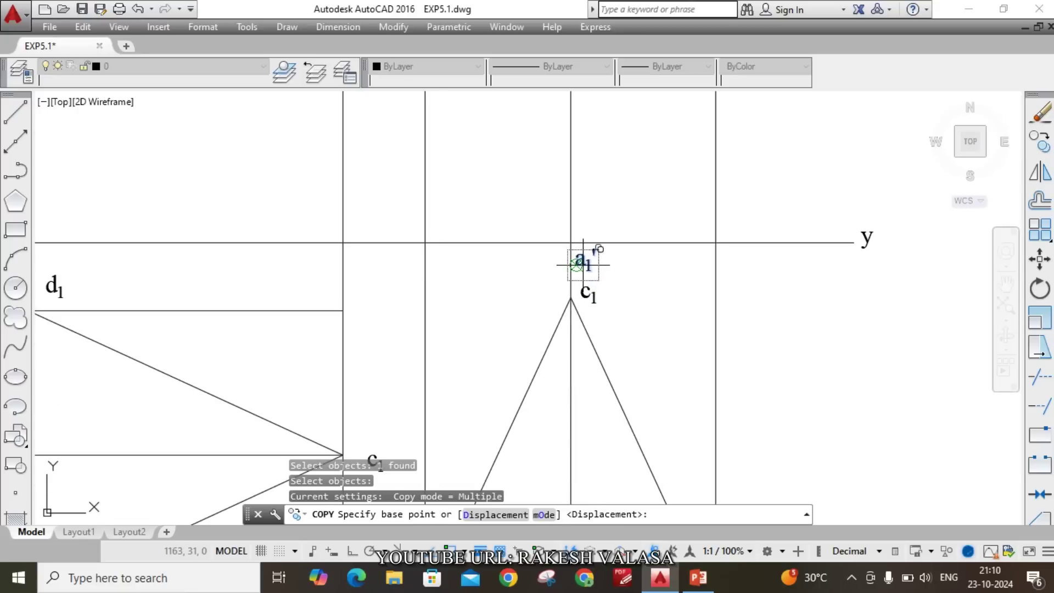
left_click(592, 247)
scroll(593, 269, "down", 3)
scroll(659, 247, "up", 3)
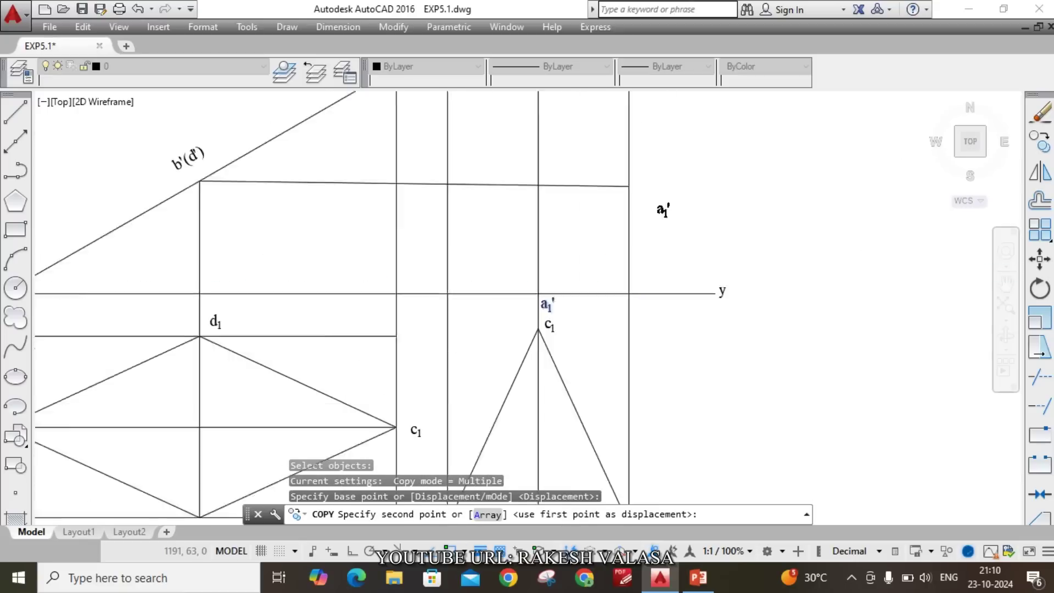
left_click(635, 181)
- Place two more copies of the a1' label, above the central projector's upper end and beside the d1 projector just below the b'(d') ray
scroll(604, 170, "down", 3)
scroll(599, 159, "up", 2)
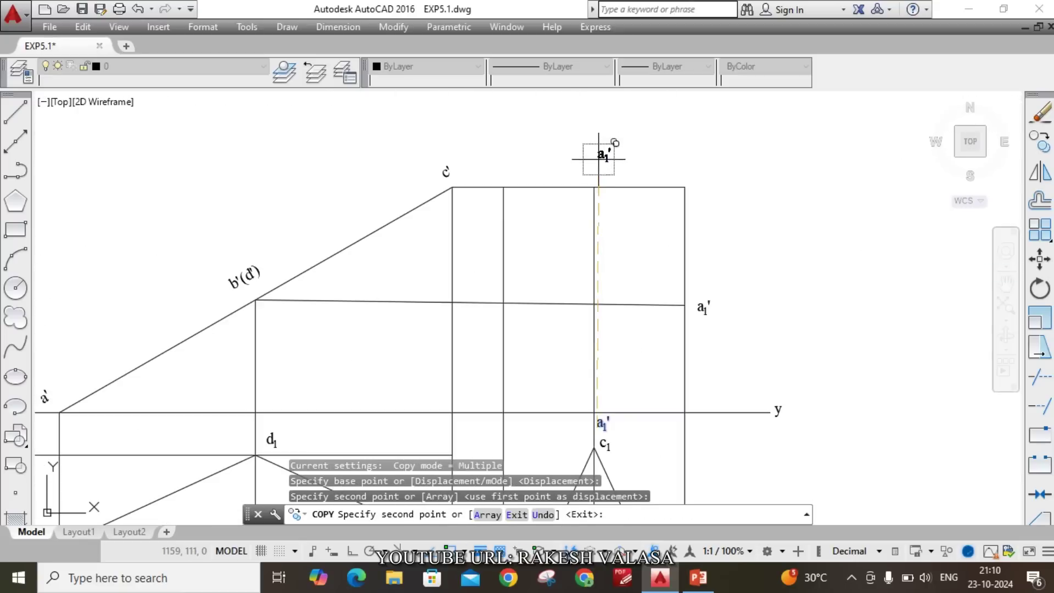
left_click(591, 167)
scroll(593, 168, "down", 2)
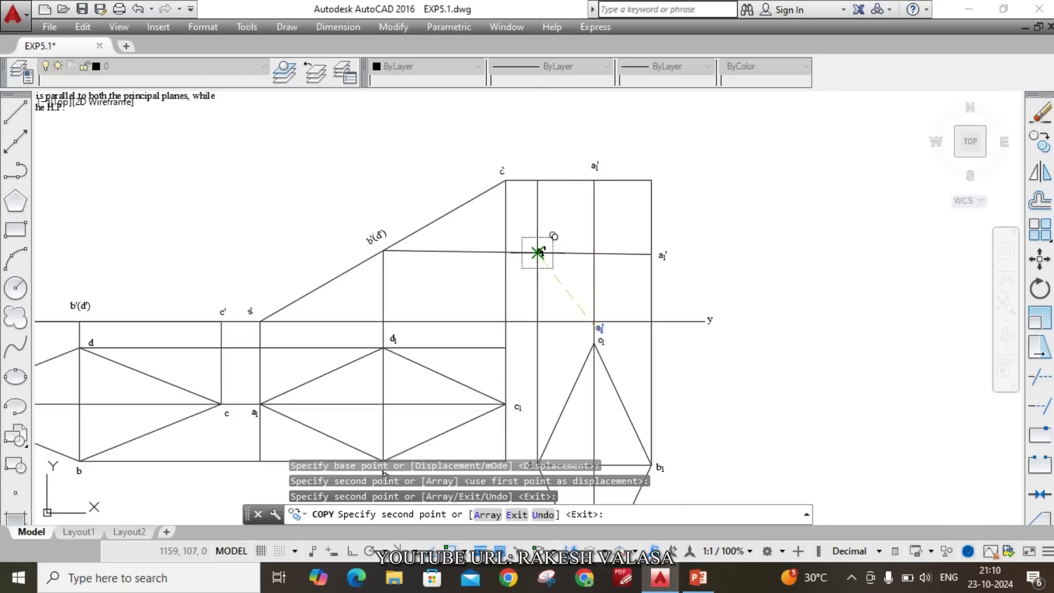
scroll(538, 253, "up", 5)
left_click(486, 300)
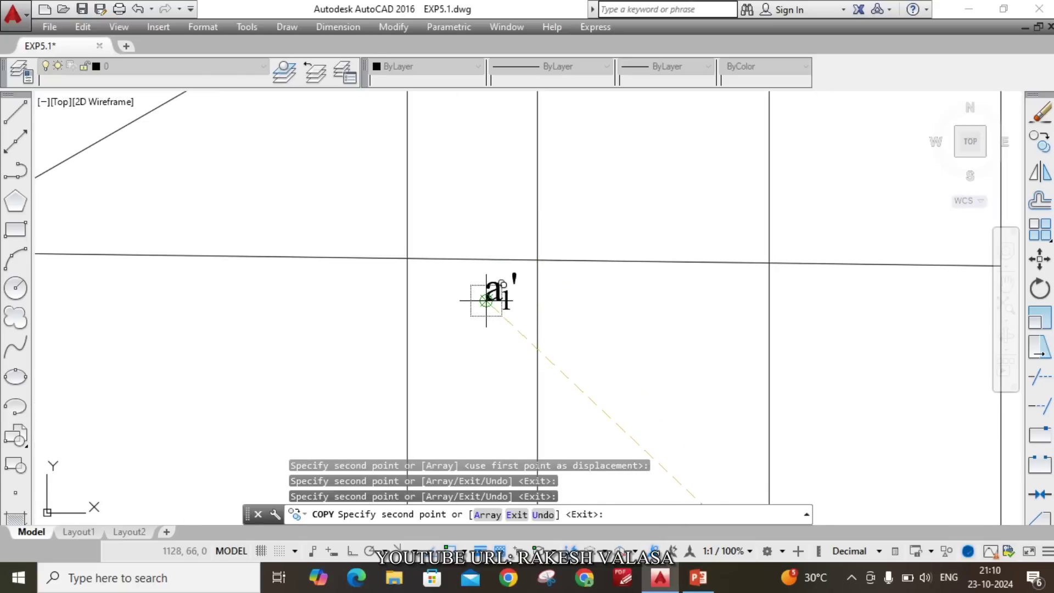
key("Escape")
- Change the copied label at the outer end of the b'(d') ray to b1'
scroll(563, 296, "down", 4)
scroll(592, 349, "up", 4)
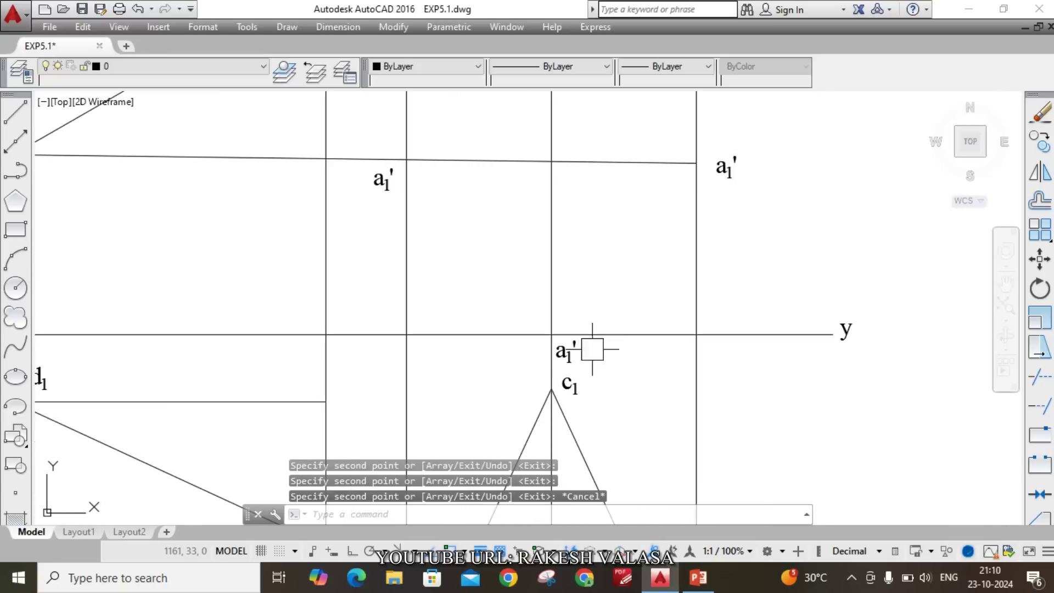
scroll(730, 169, "up", 2)
double_click(728, 171)
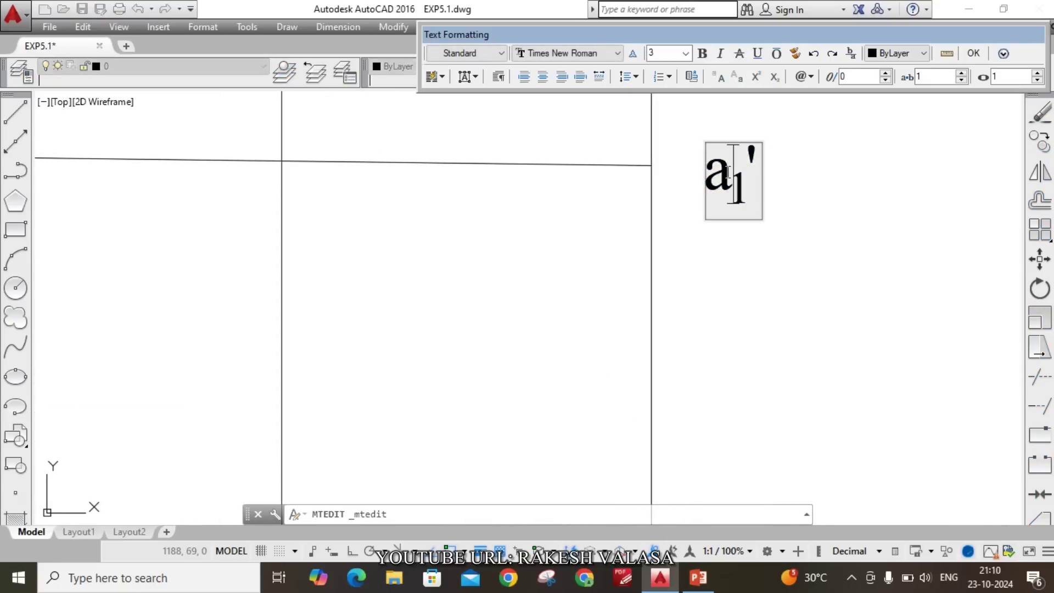
left_click(823, 265)
- Change the copied label above the central projector to c1'
scroll(649, 160, "down", 4)
scroll(655, 187, "up", 4)
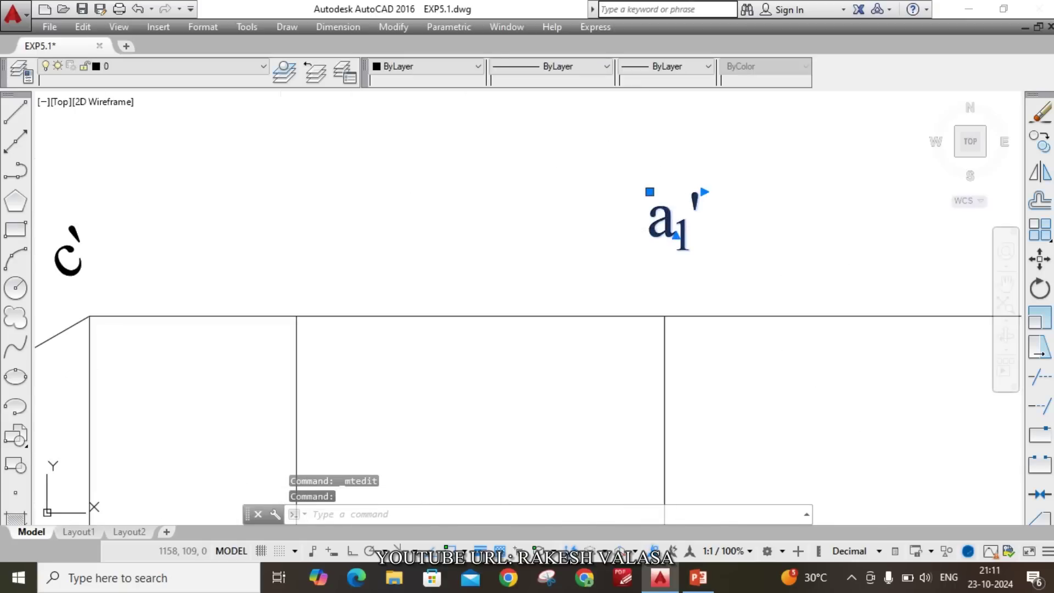
left_click(735, 254)
- Change the copied label beside the d1 projector to d1'
scroll(765, 254, "down", 5)
scroll(638, 413, "up", 5)
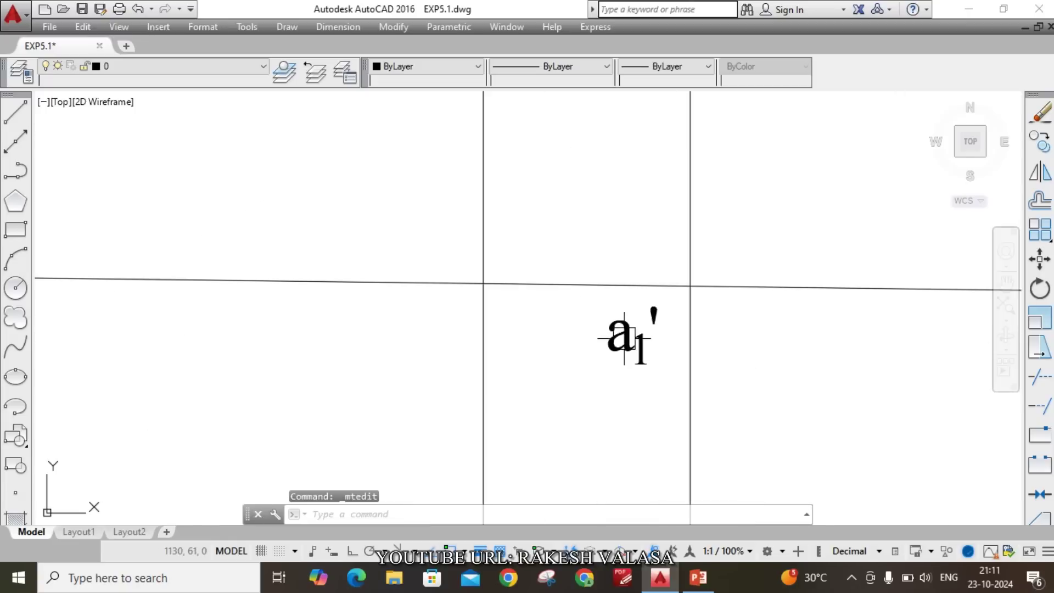
double_click(631, 337)
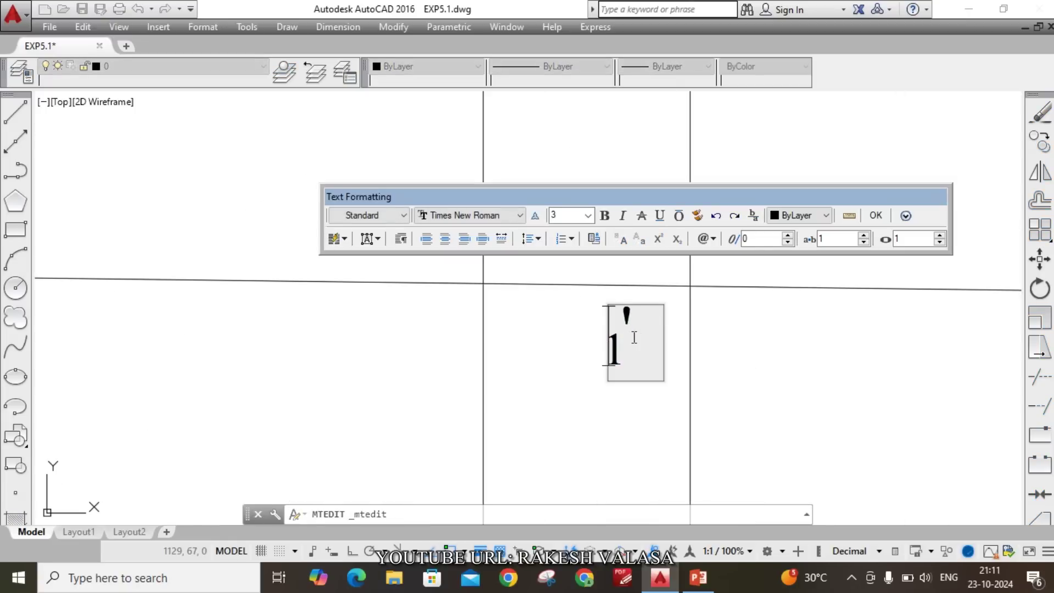
left_click(651, 285)
scroll(652, 285, "down", 5)
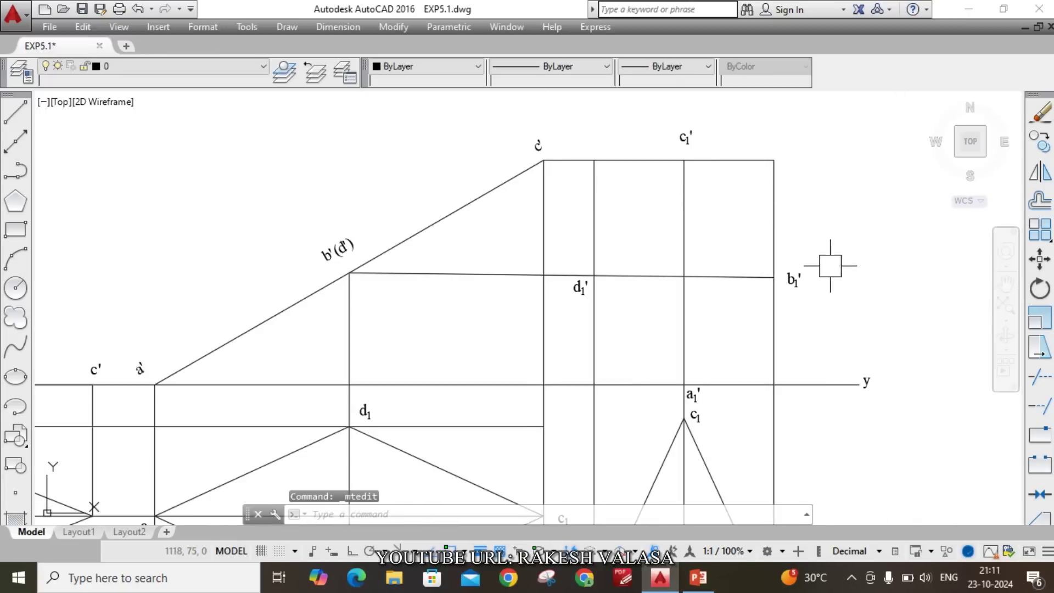
- Draw the final front-view rhombus as a polyline through the points a1', b1', c1' and d1'
type("p")
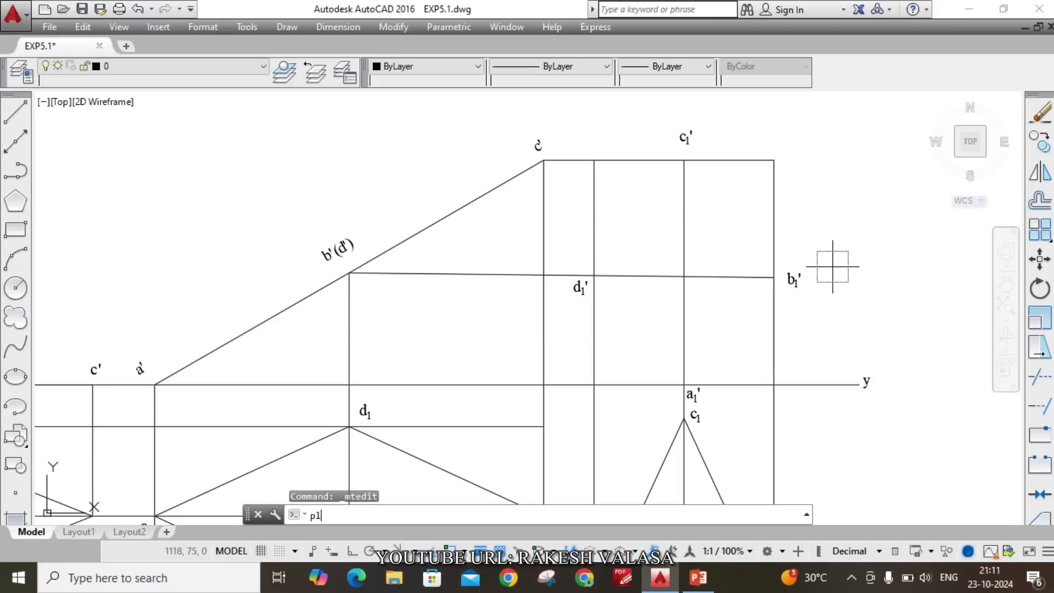
type("l")
key("Return")
scroll(738, 391, "up", 6)
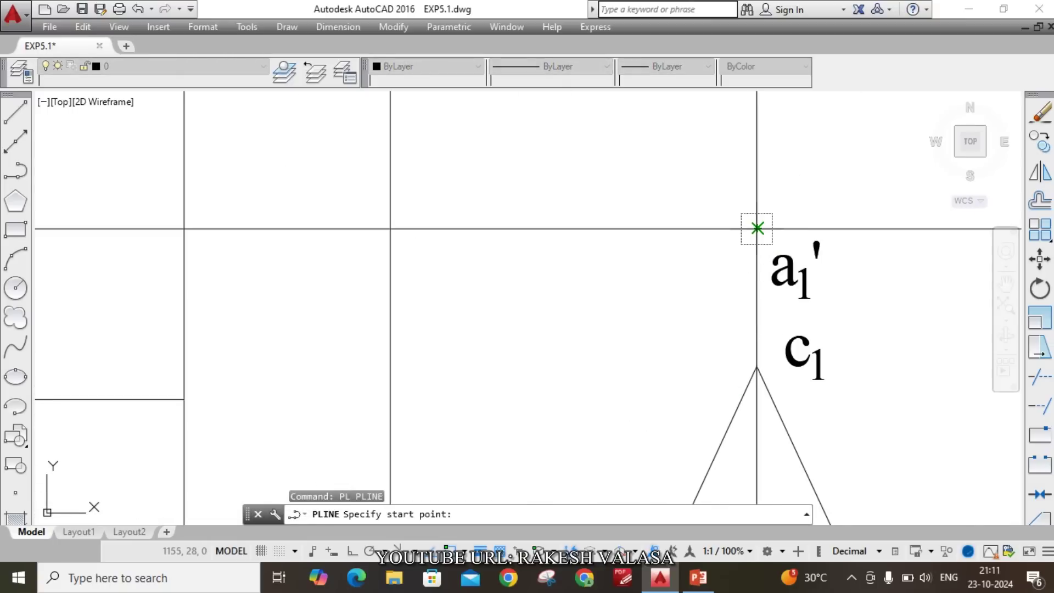
left_click(757, 228)
scroll(714, 299, "down", 6)
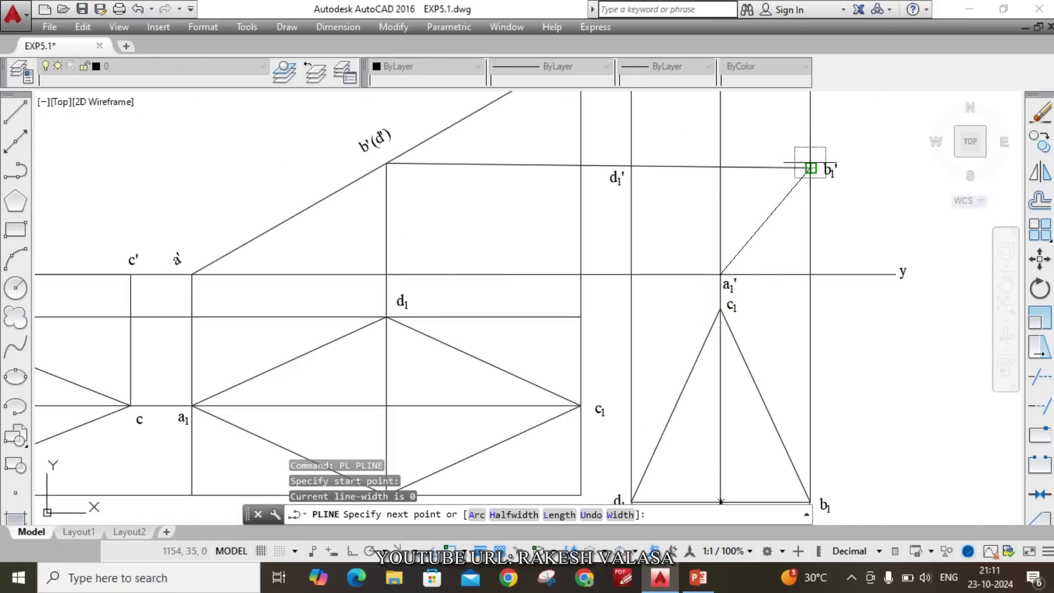
left_click(811, 168)
scroll(783, 212, "down", 5)
scroll(783, 141, "up", 7)
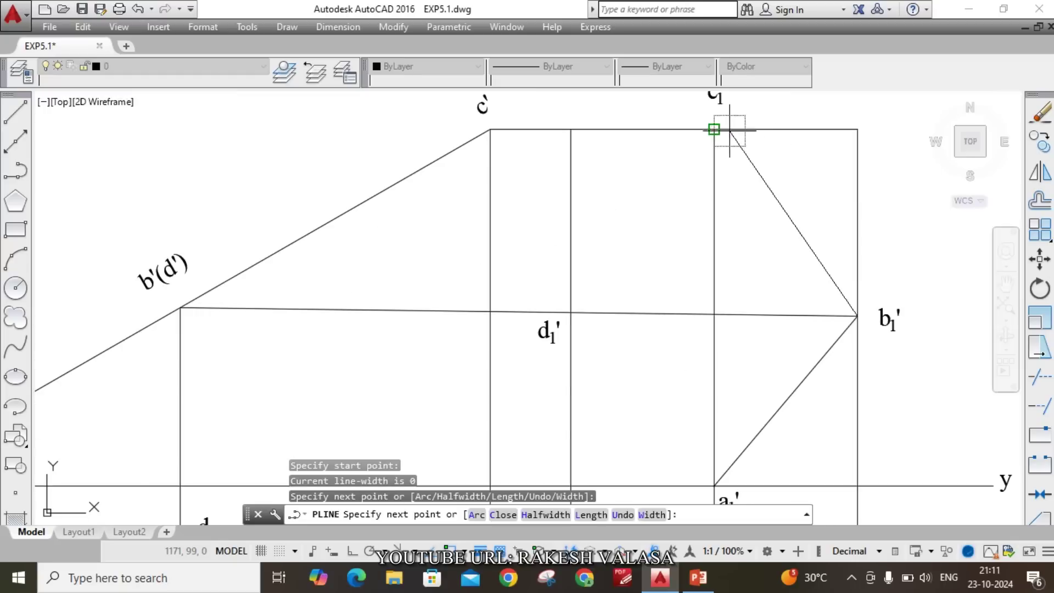
left_click(713, 129)
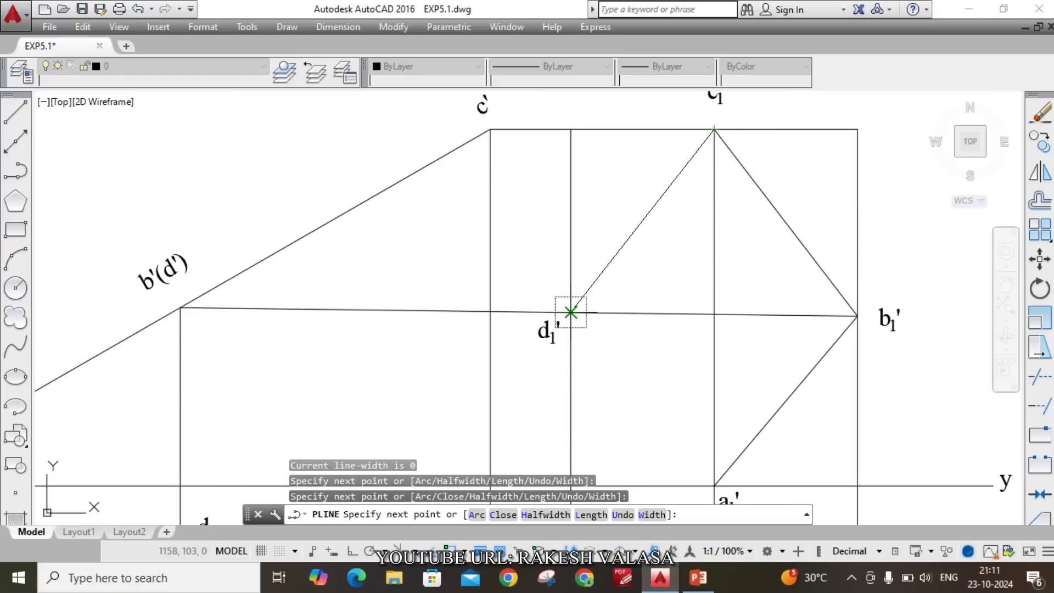
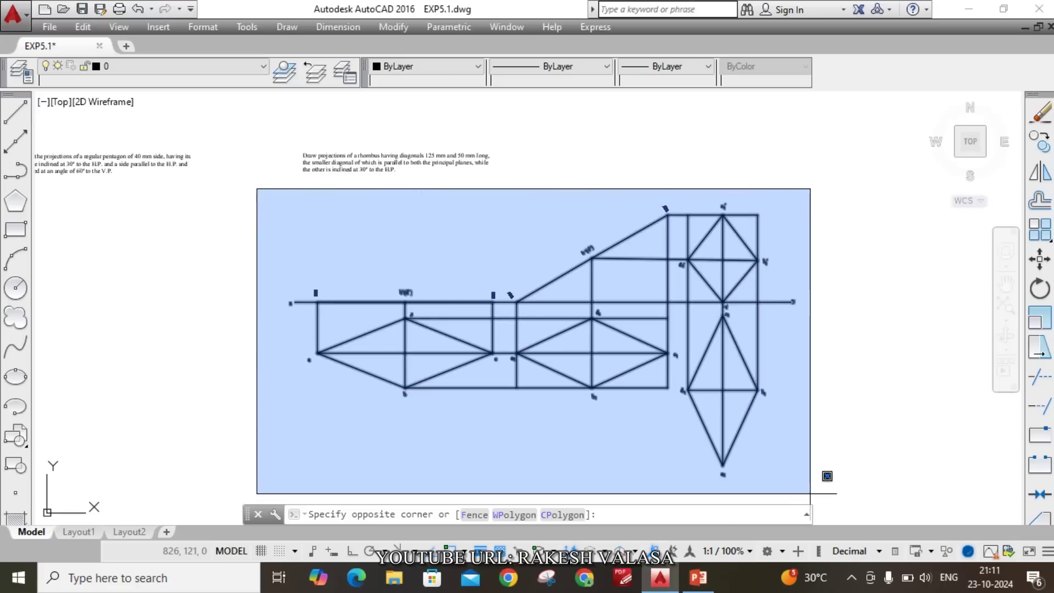
- Set the lineweight of the entire rhombus projection drawing to 0.09 mm
left_click(832, 501)
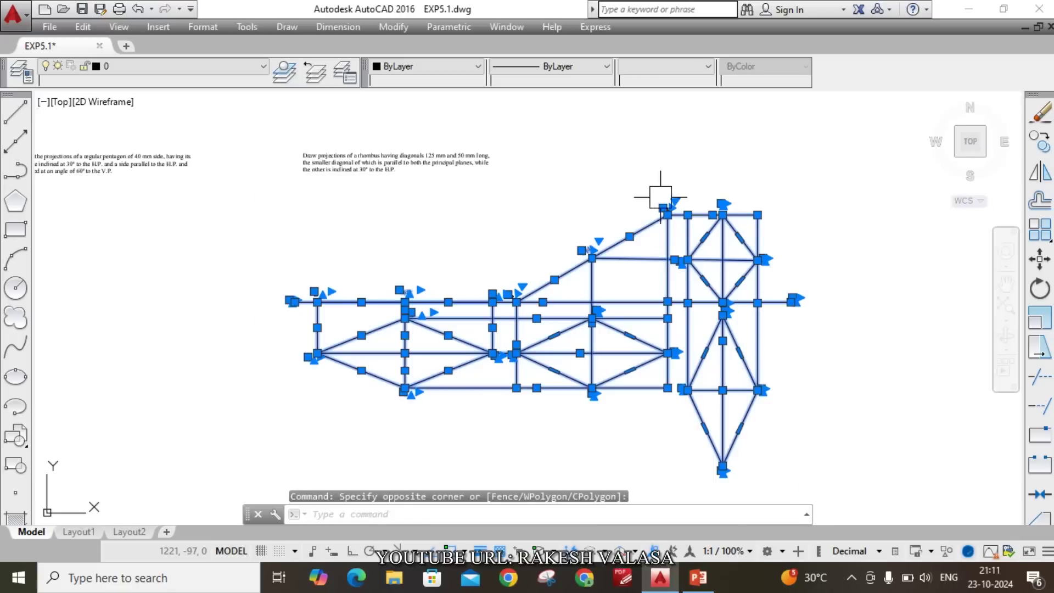
left_click(705, 67)
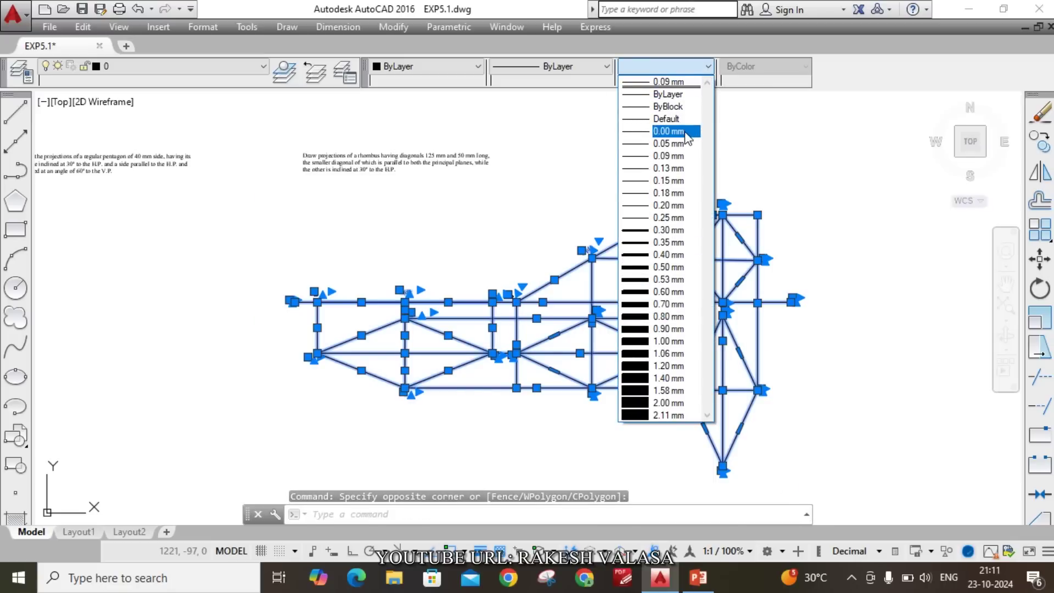
left_click(685, 160)
key("Escape")
- Set the lineweight of the final front-view and top-view rhombuses to 0.30 mm
scroll(758, 307, "up", 2)
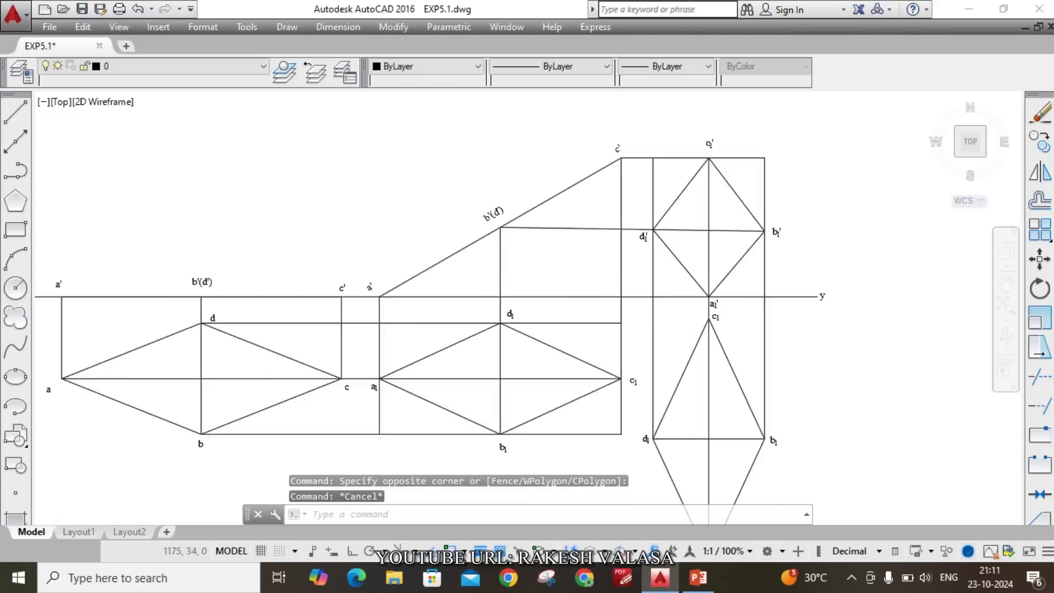
scroll(736, 310, "up", 2)
left_click(732, 308)
scroll(846, 225, "down", 4)
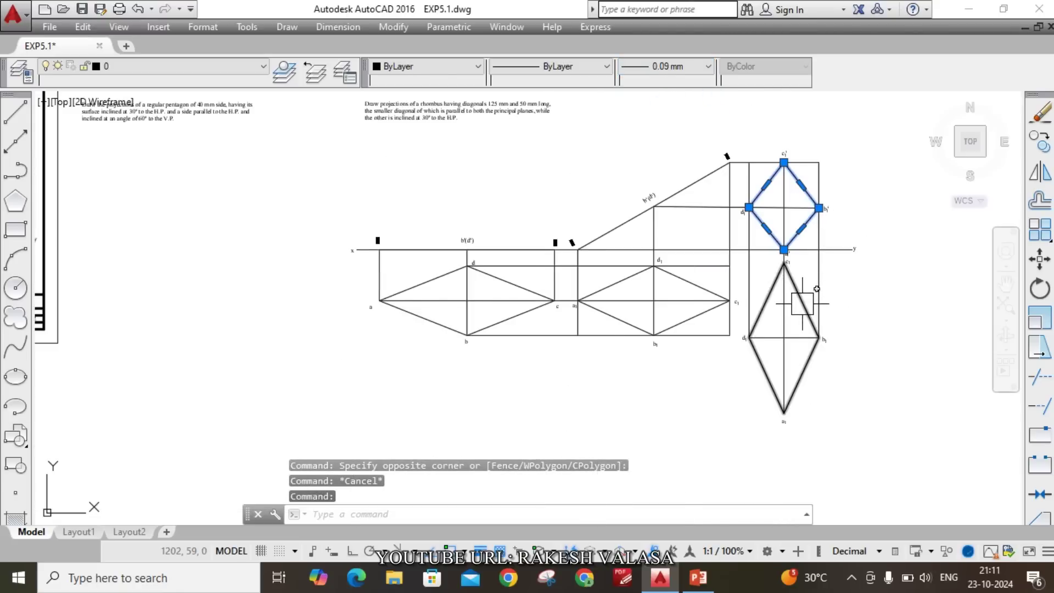
scroll(802, 303, "up", 2)
left_click(802, 301)
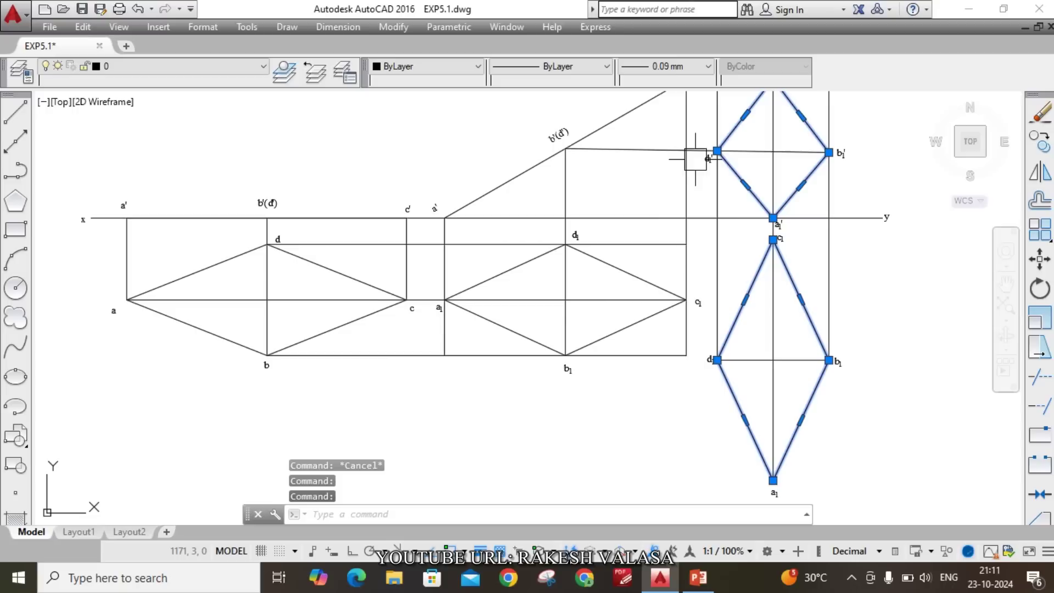
left_click(695, 66)
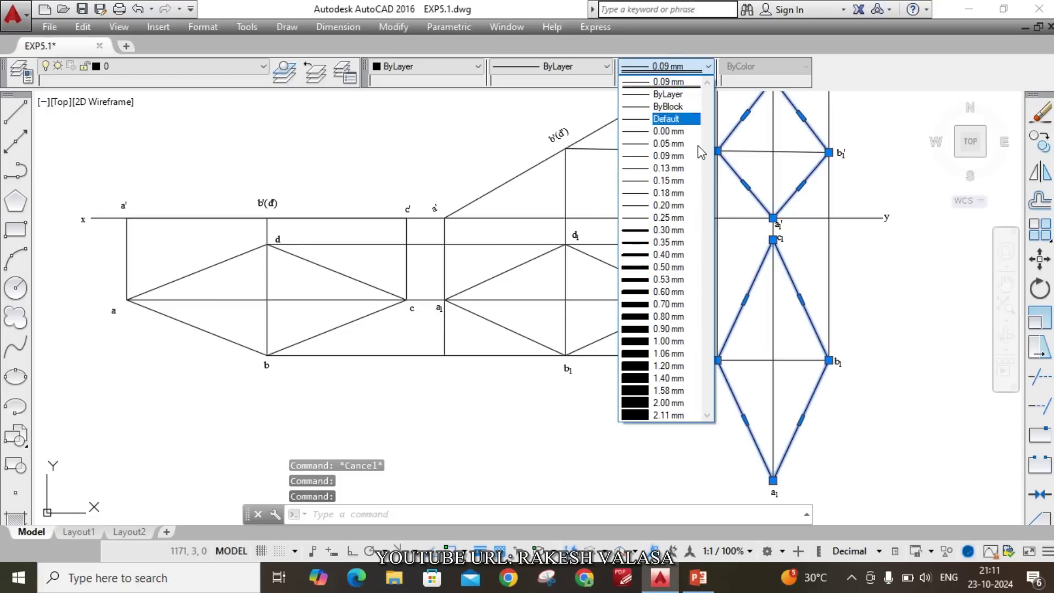
left_click(693, 231)
key("Escape")
scroll(687, 343, "down", 4)
scroll(727, 324, "up", 2)
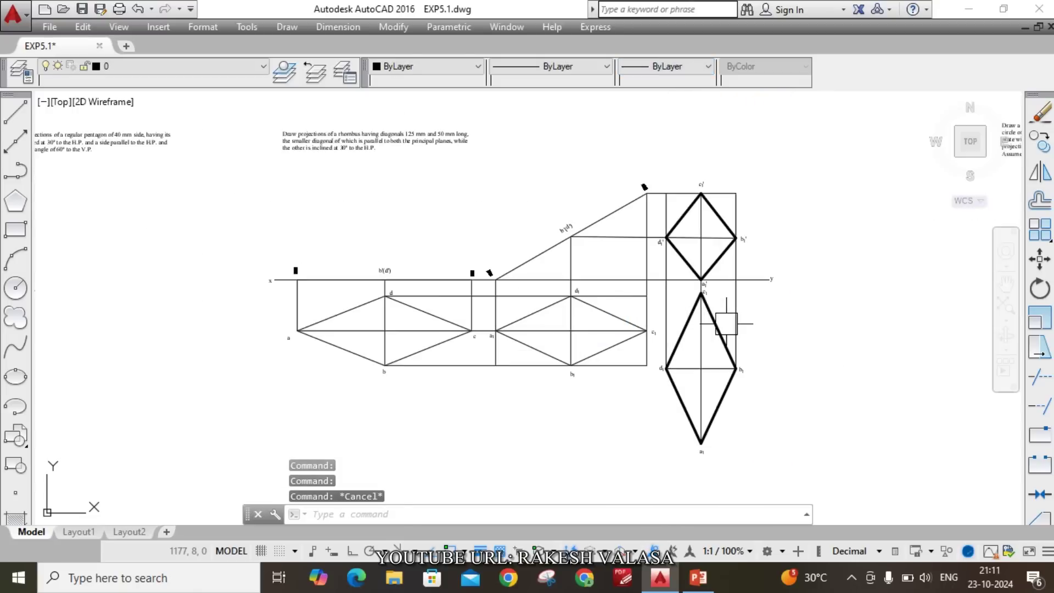
scroll(701, 230, "up", 2)
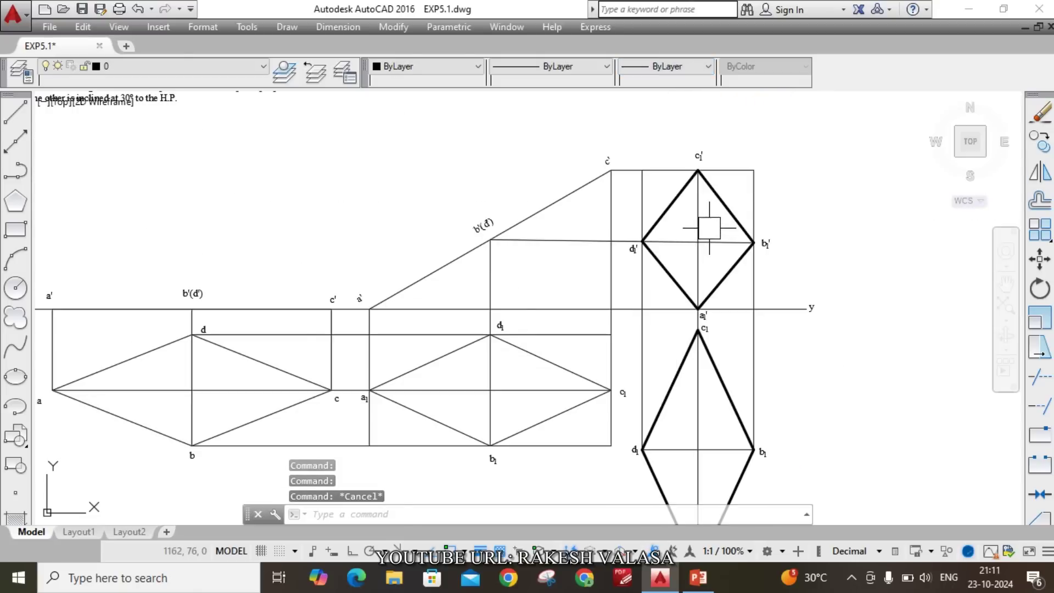
scroll(714, 241, "down", 2)
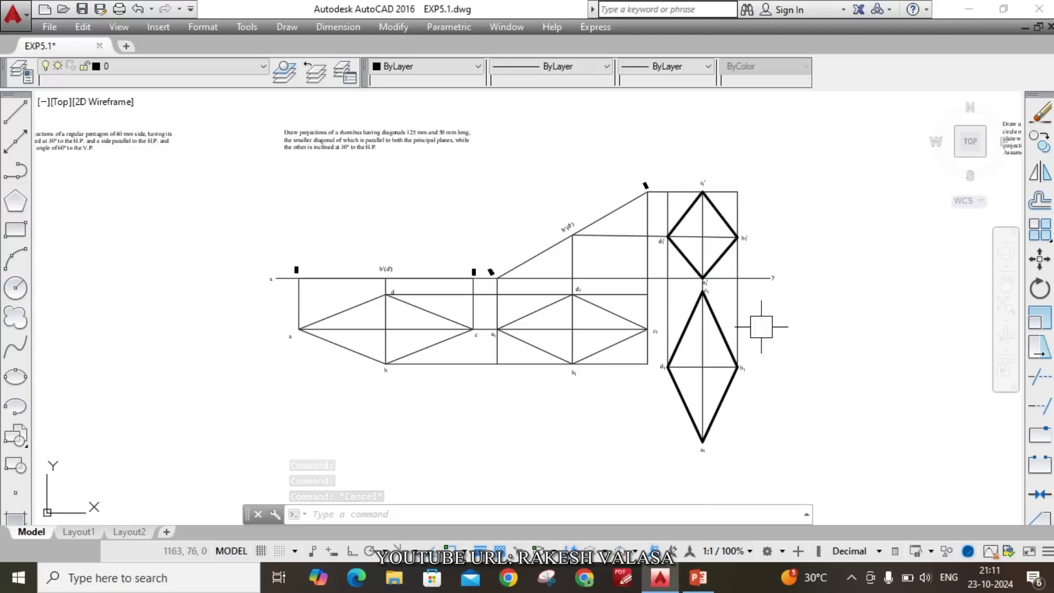
- Check the xy line's length from x to y with a temporary linear dimension, without placing it
type("d")
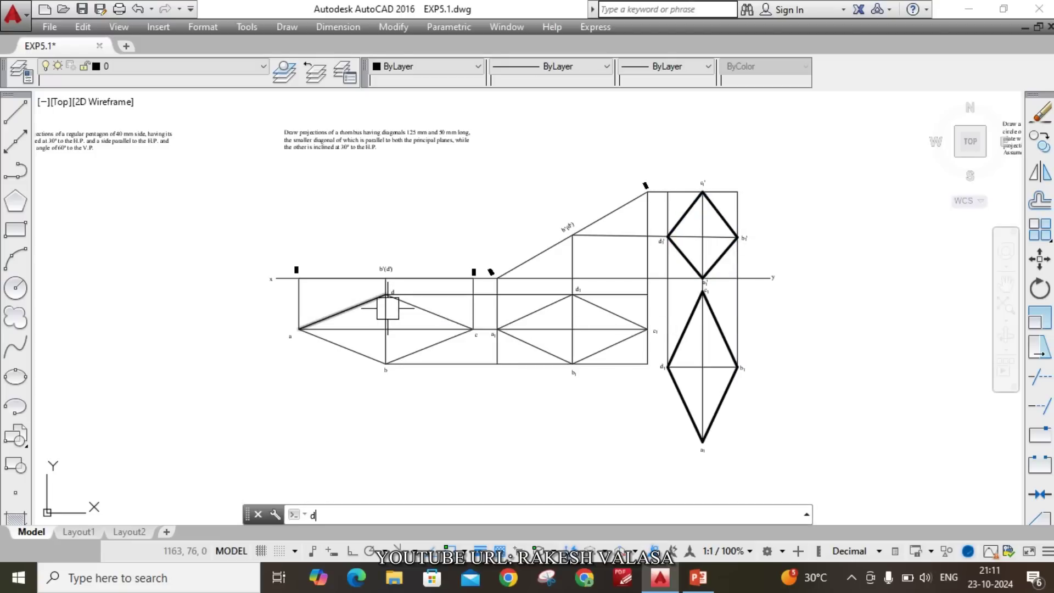
type("li")
key("Return")
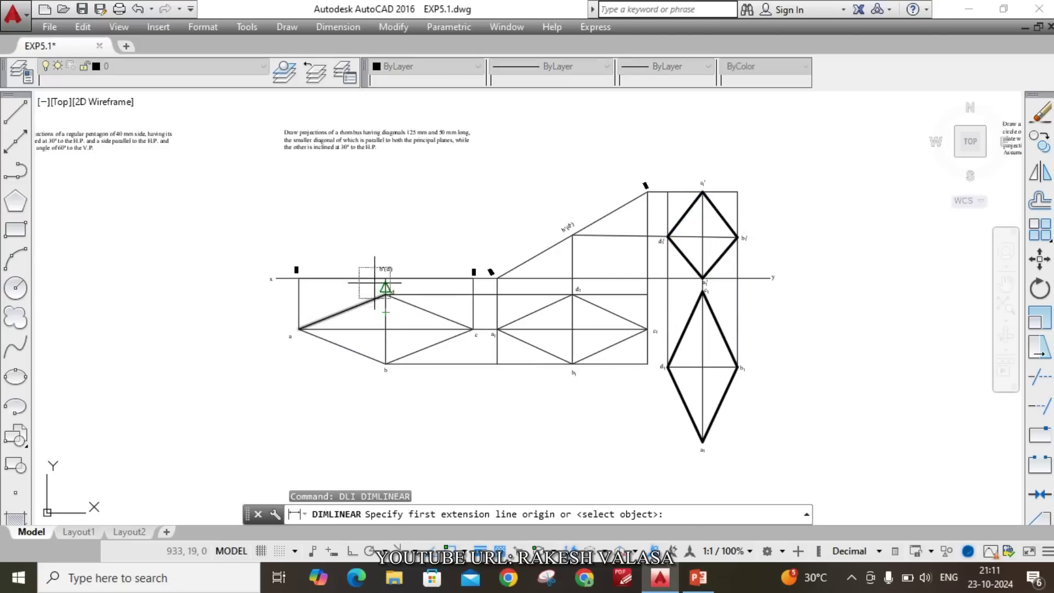
scroll(349, 277, "up", 4)
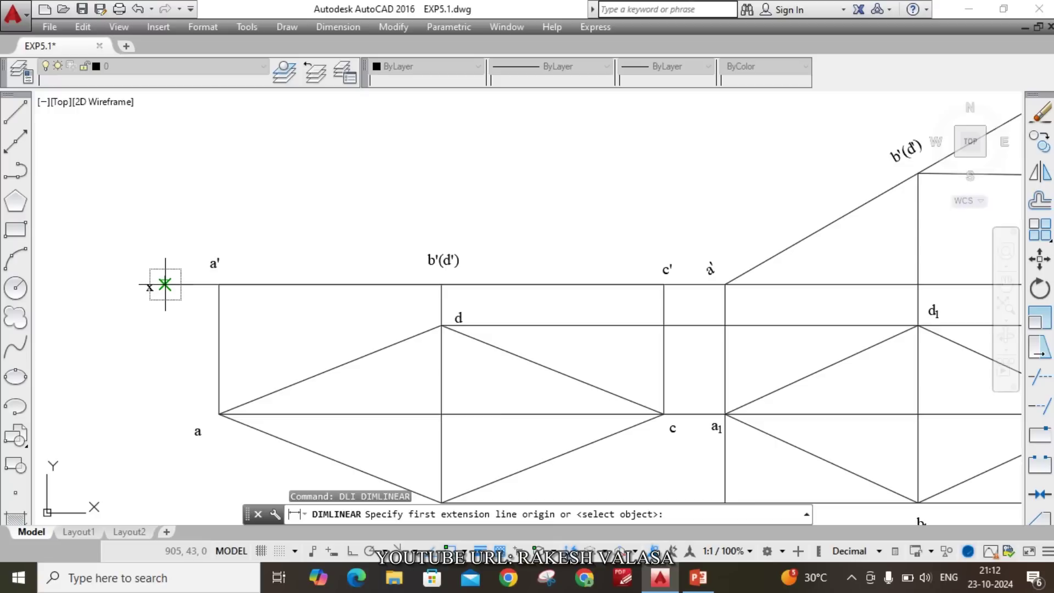
scroll(165, 289, "up", 4)
left_click(155, 276)
scroll(155, 276, "down", 5)
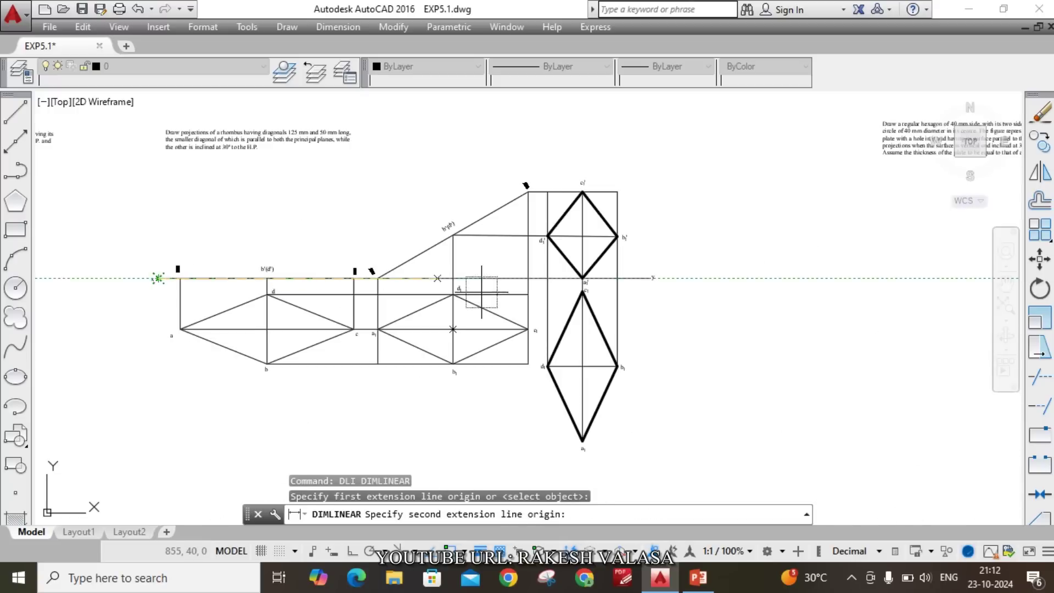
scroll(652, 274, "up", 5)
scroll(653, 274, "up", 2)
left_click(653, 273)
scroll(653, 273, "down", 5)
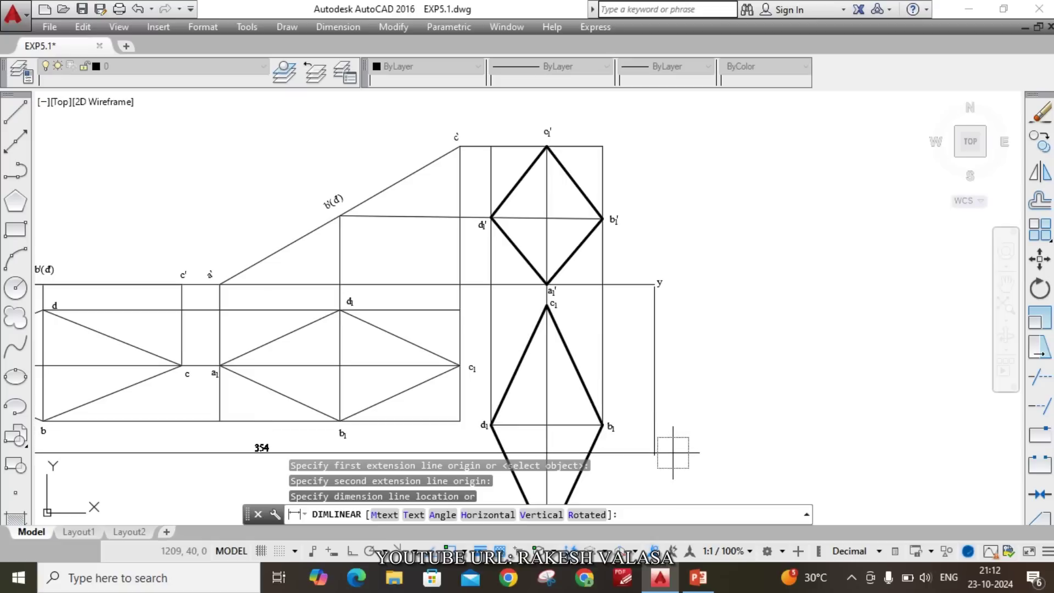
key("Escape")
scroll(743, 346, "down", 2)
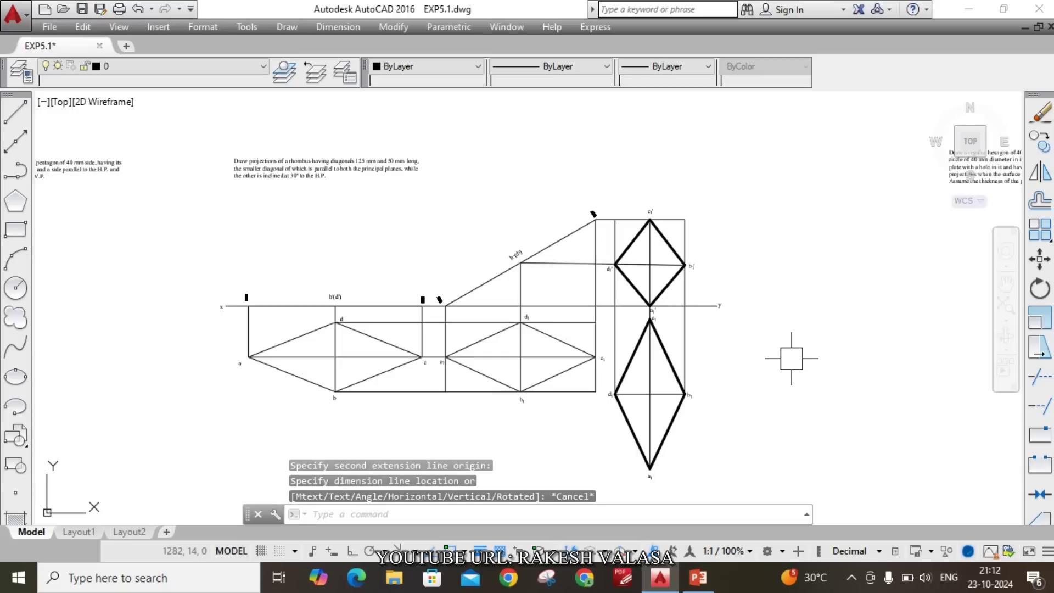
- Try to scale the entire rhombus projection drawing by a factor of 1.5 about the x end of the xy line
type("SC")
scroll(791, 359, "down", 1)
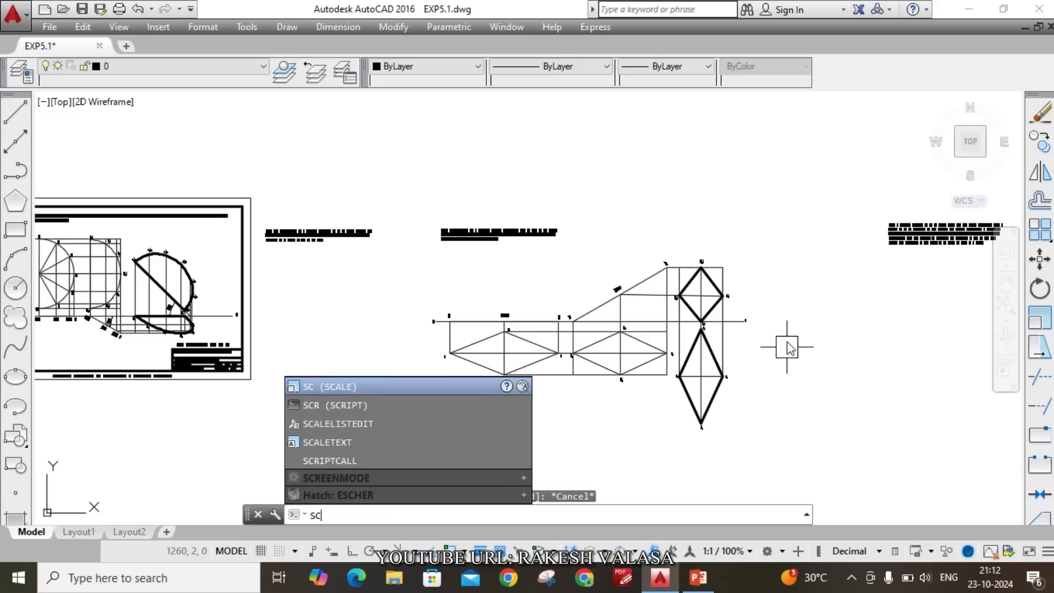
key("Return")
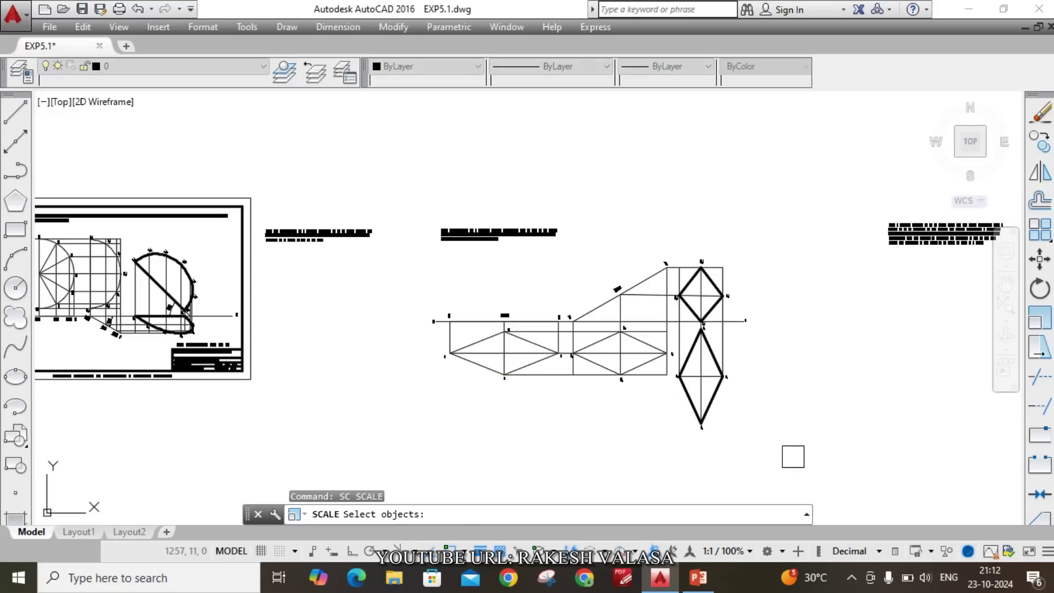
left_click(793, 457)
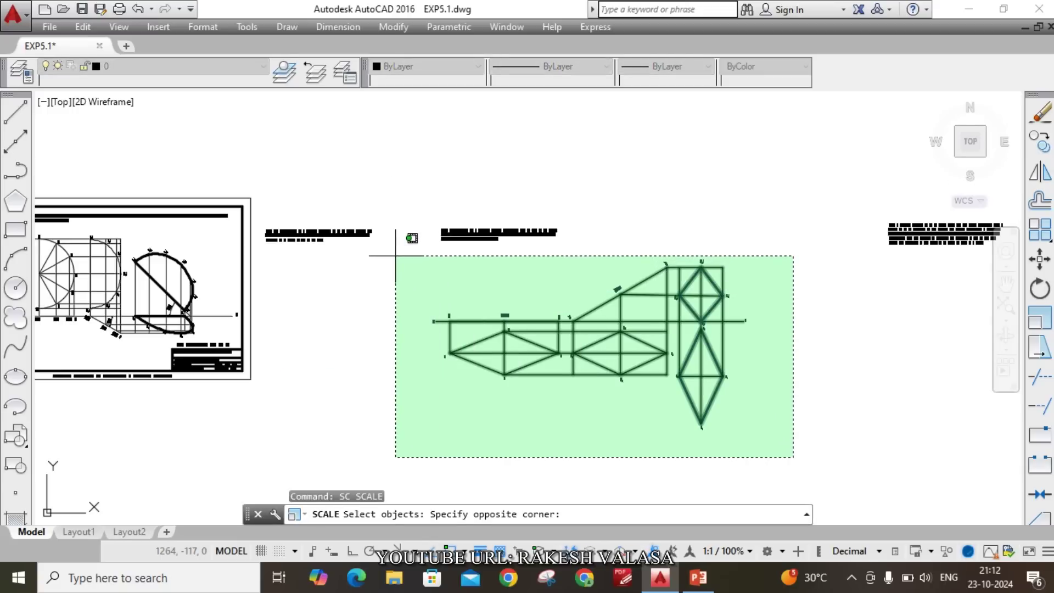
left_click(409, 241)
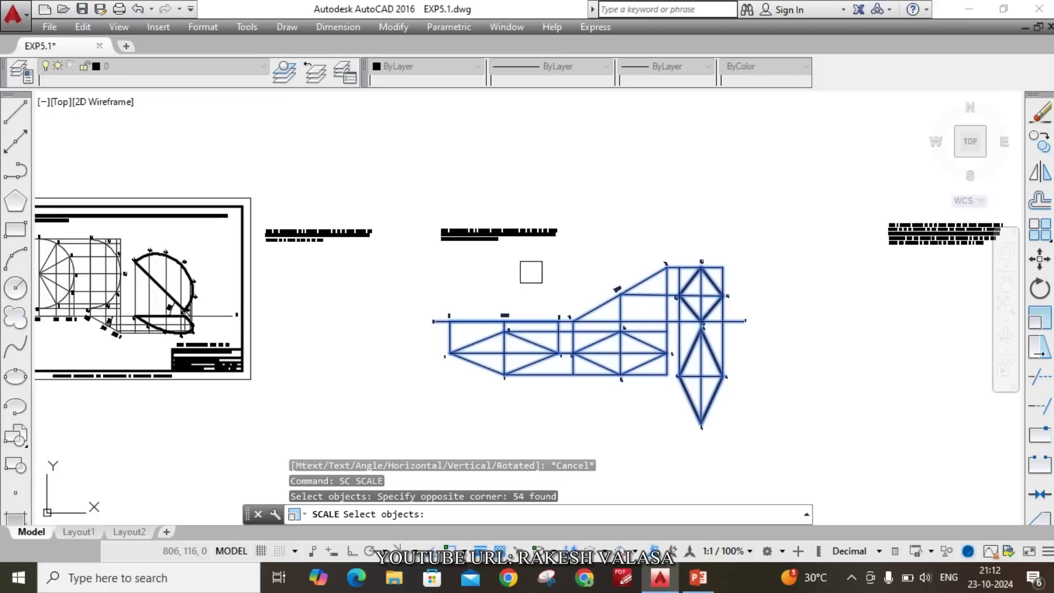
scroll(522, 300, "up", 2)
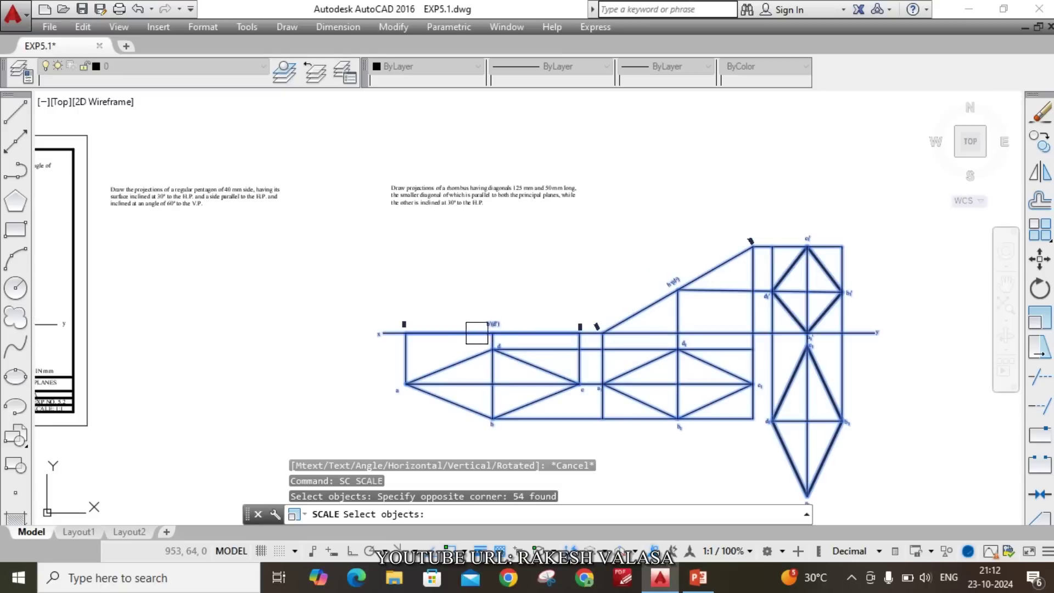
scroll(476, 333, "up", 4)
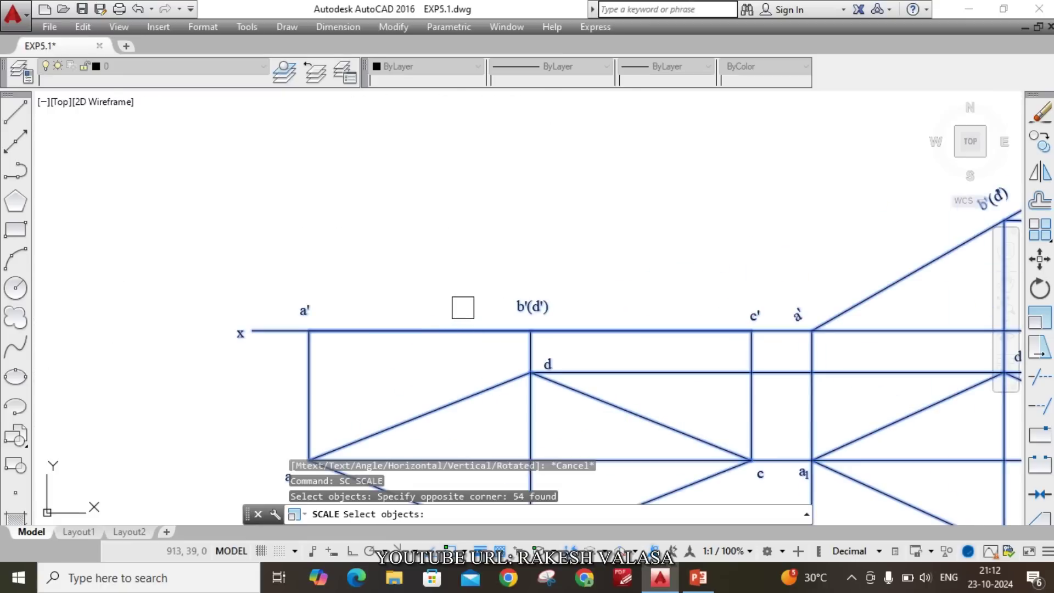
key("Return")
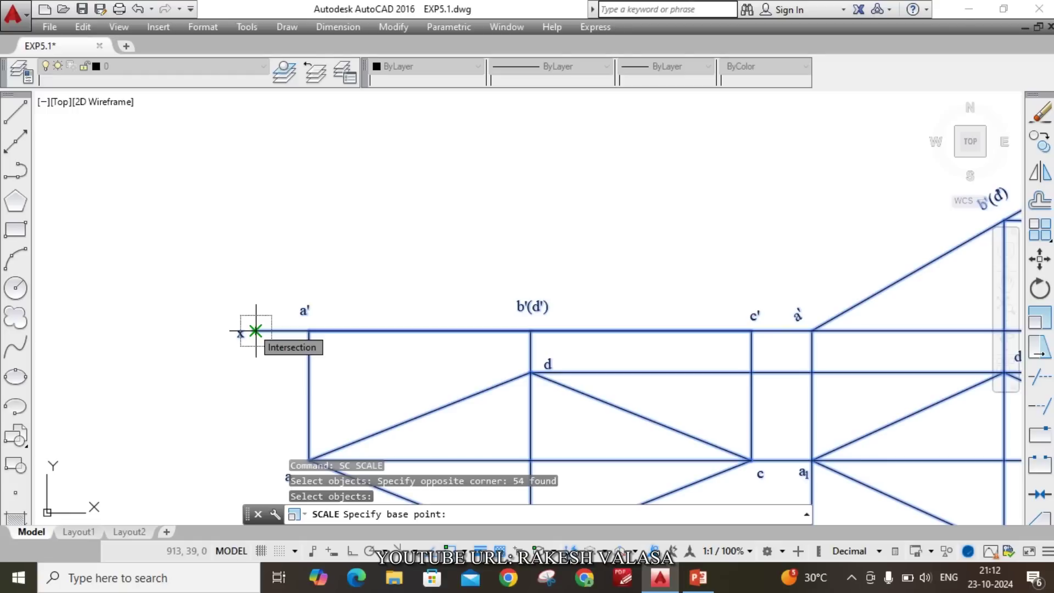
left_click(255, 330)
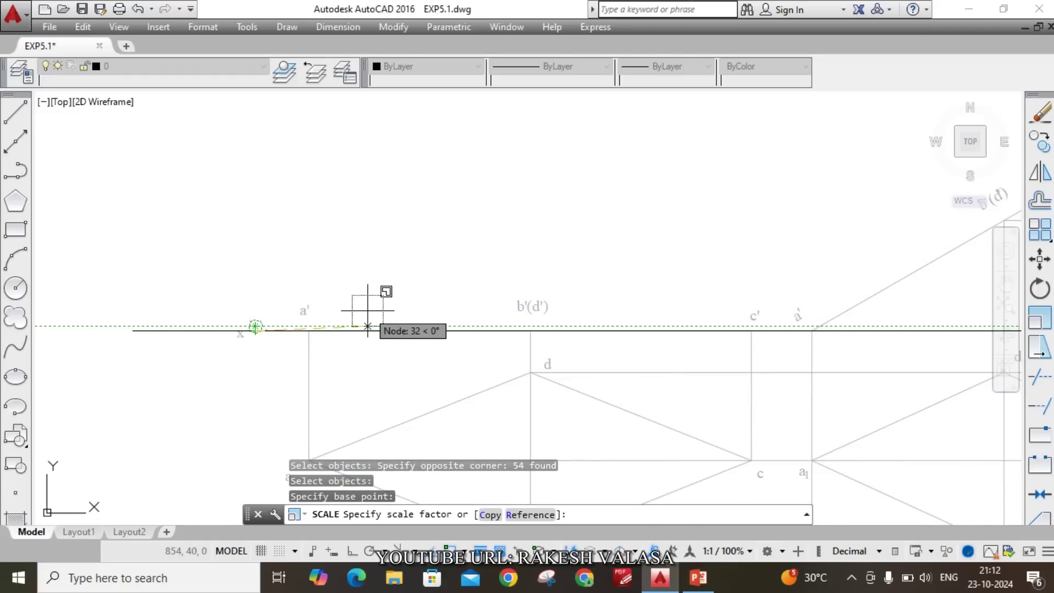
type("1.5")
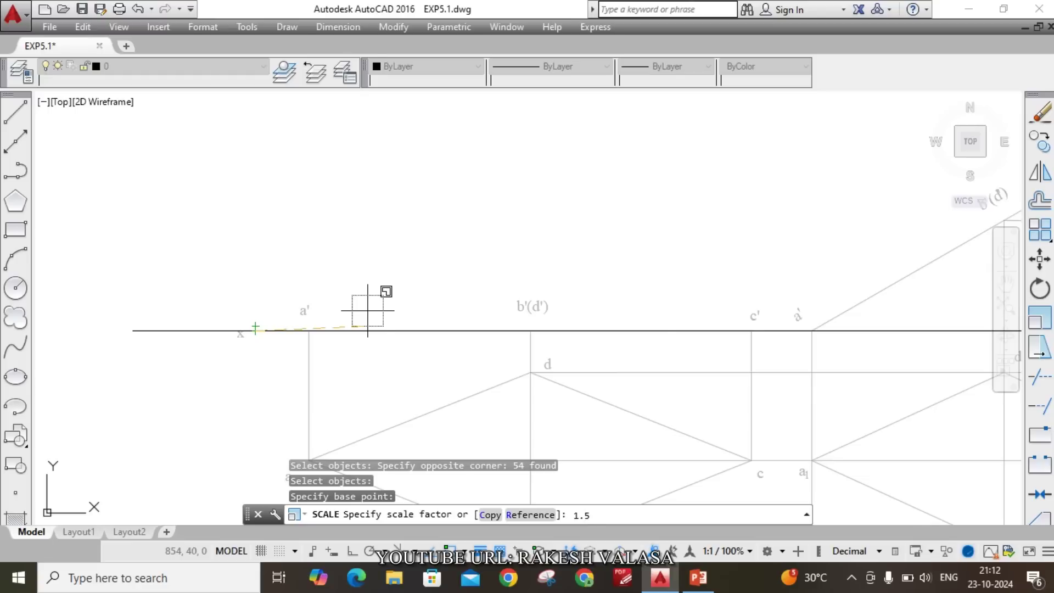
key("Return")
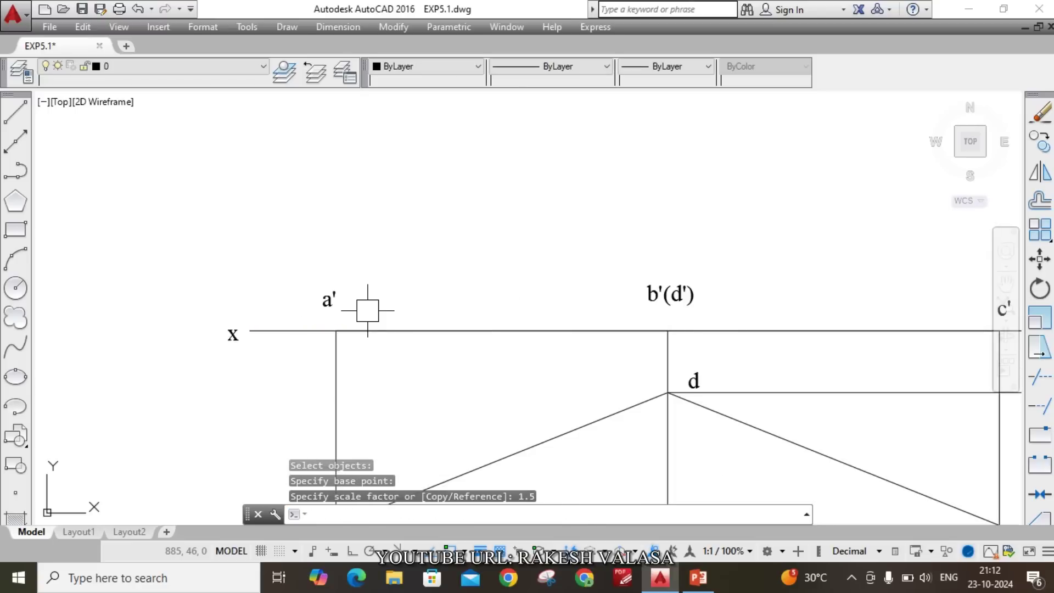
scroll(368, 310, "down", 5)
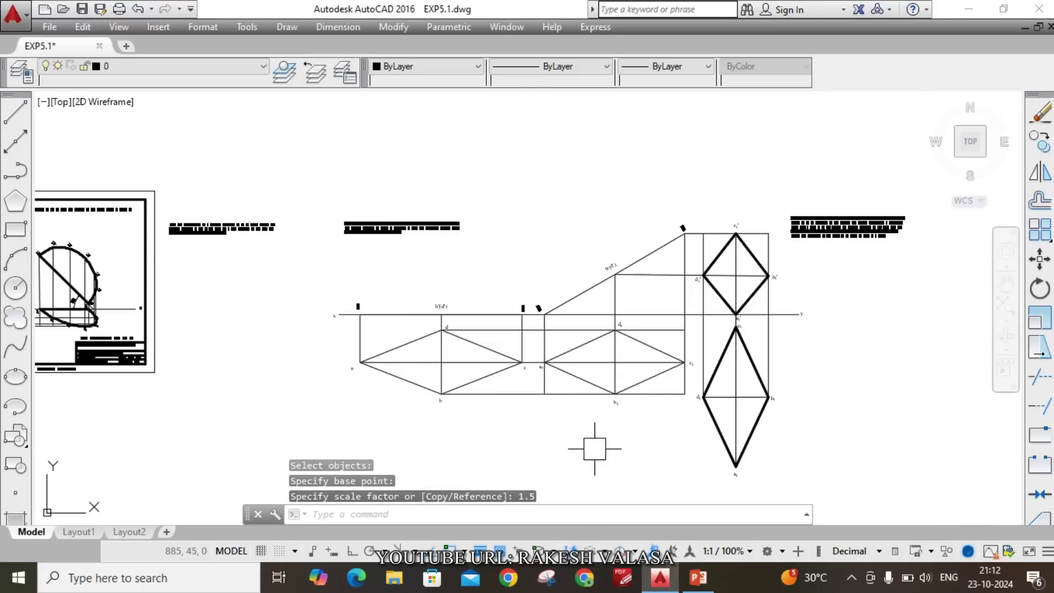
- Undo the 1.5 scaling of the rhombus projection drawing
key("ctrl+z")
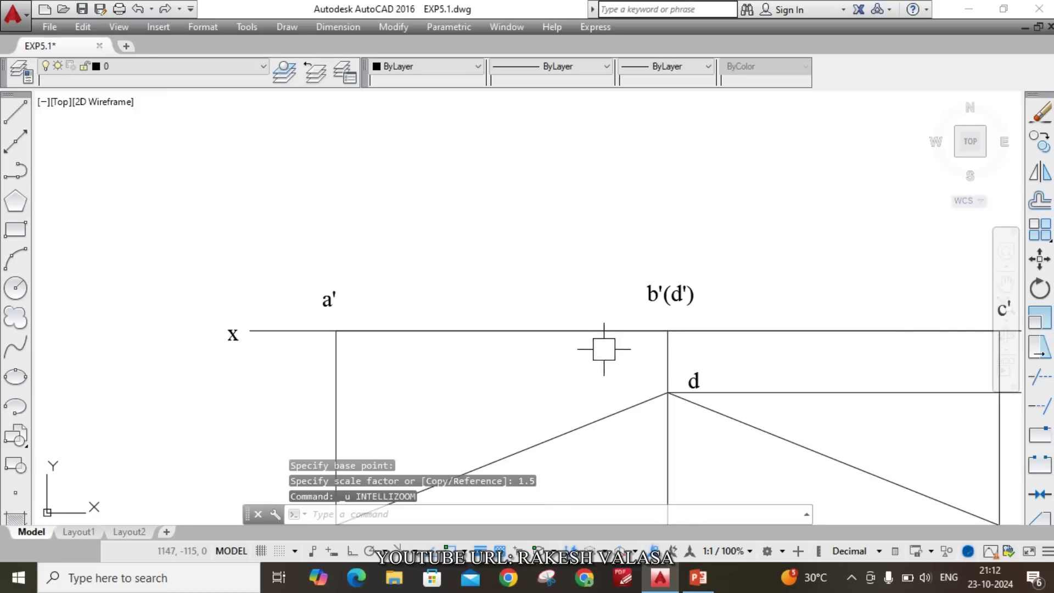
scroll(607, 348, "down", 4)
key("ctrl+z")
key("ctrl+z")
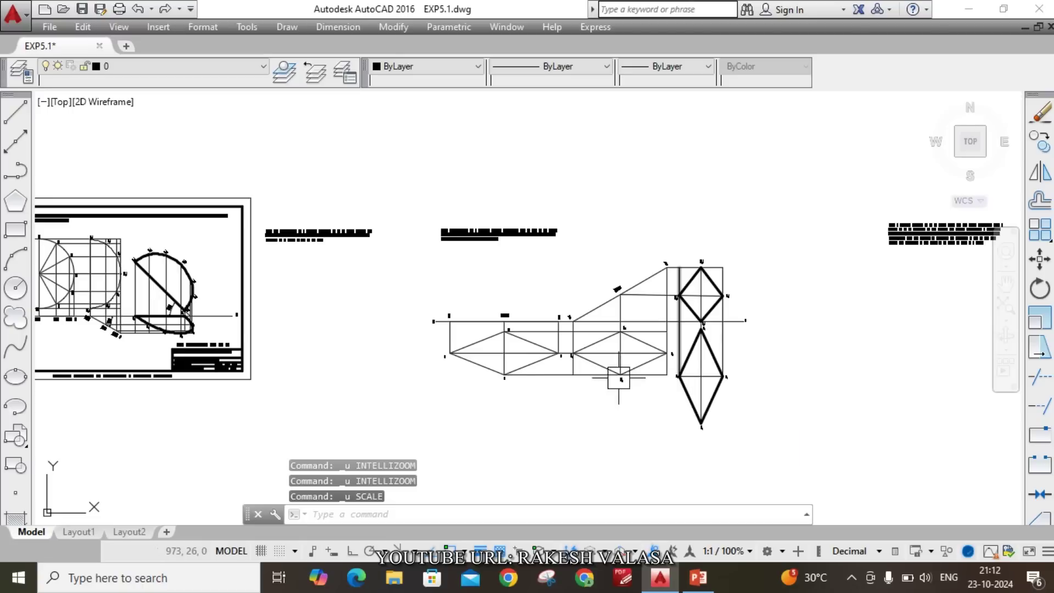
- Scale the entire rhombus projection drawing by a factor of 0.5 about the x end of the xy line
scroll(610, 358, "up", 4)
type("sc")
key("Return")
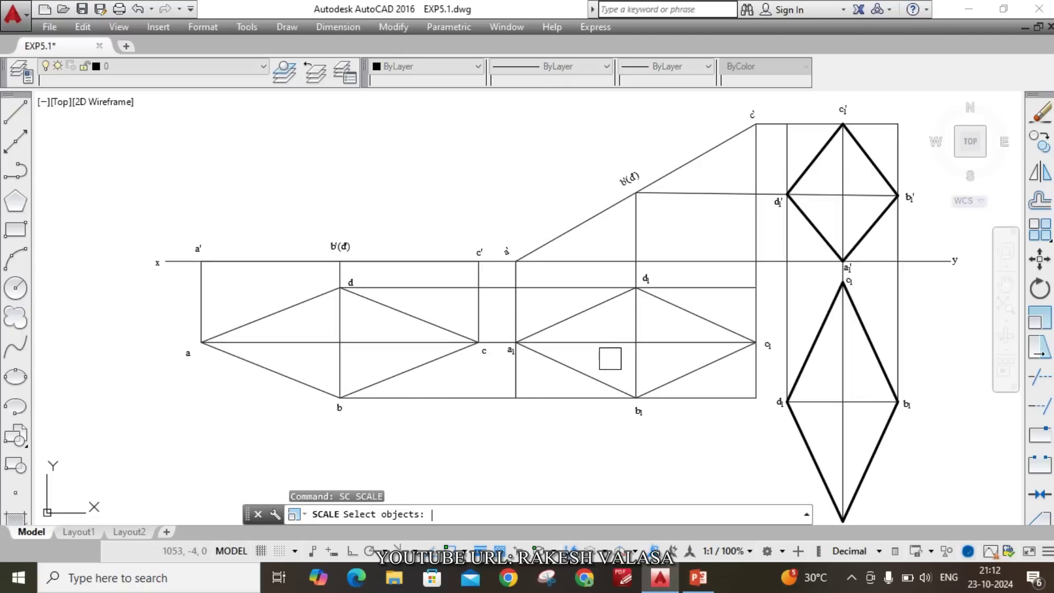
scroll(295, 253, "down", 4)
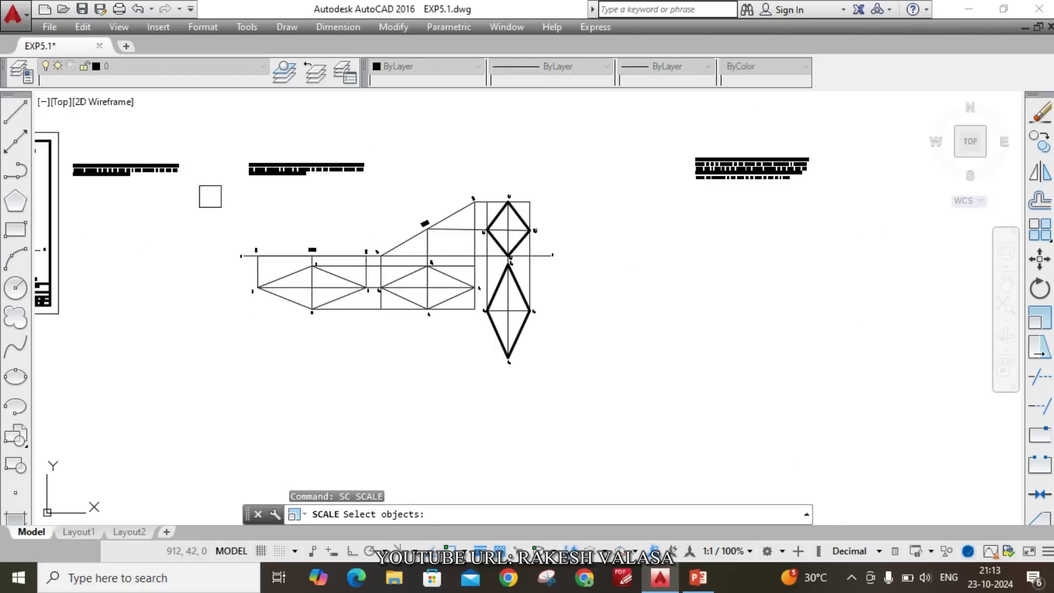
left_click(220, 192)
left_click(560, 382)
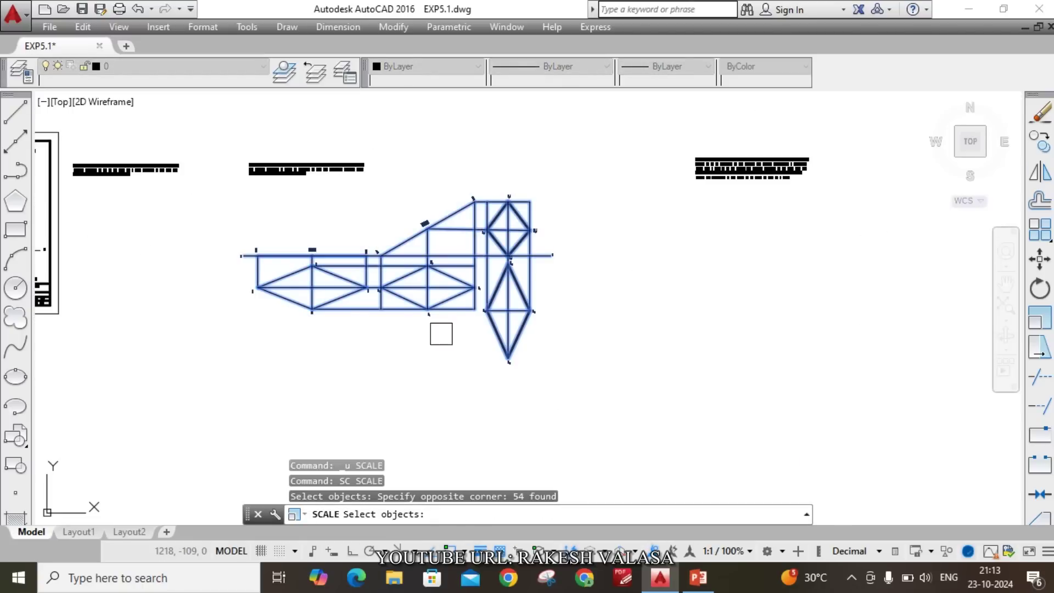
scroll(239, 247, "up", 6)
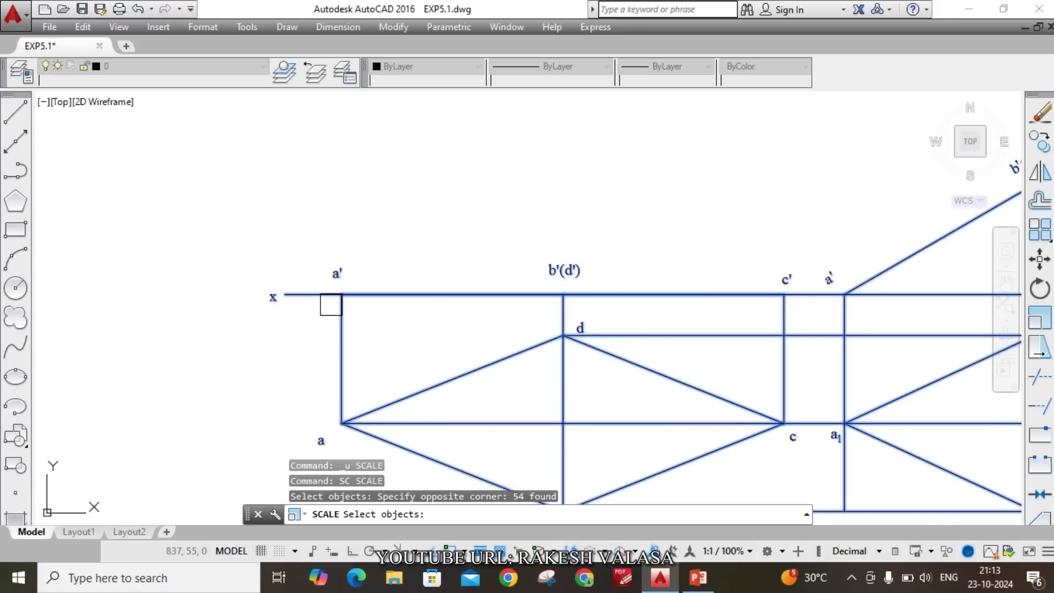
key("Return")
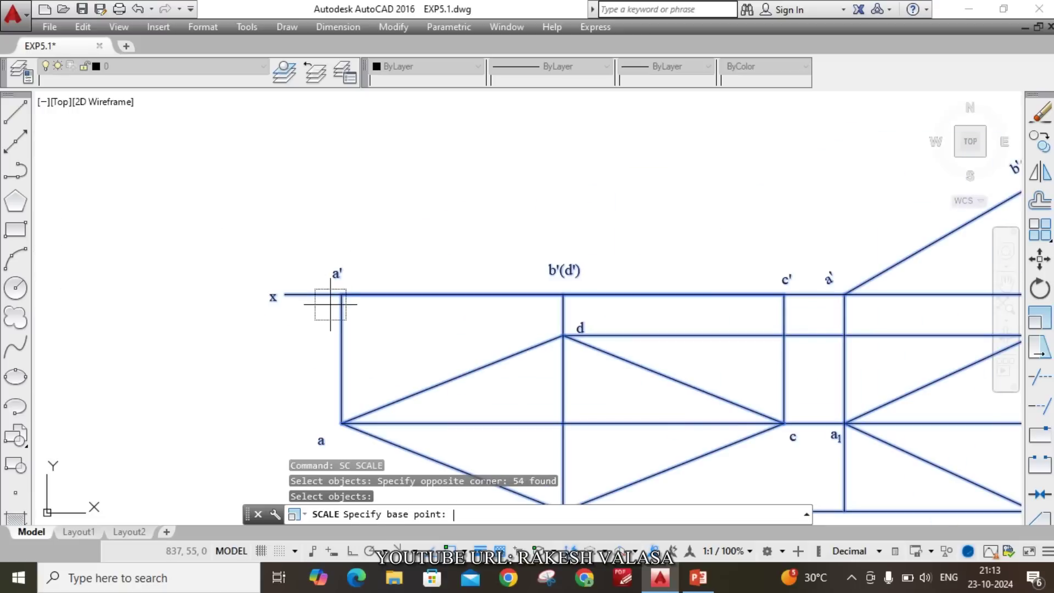
left_click(285, 294)
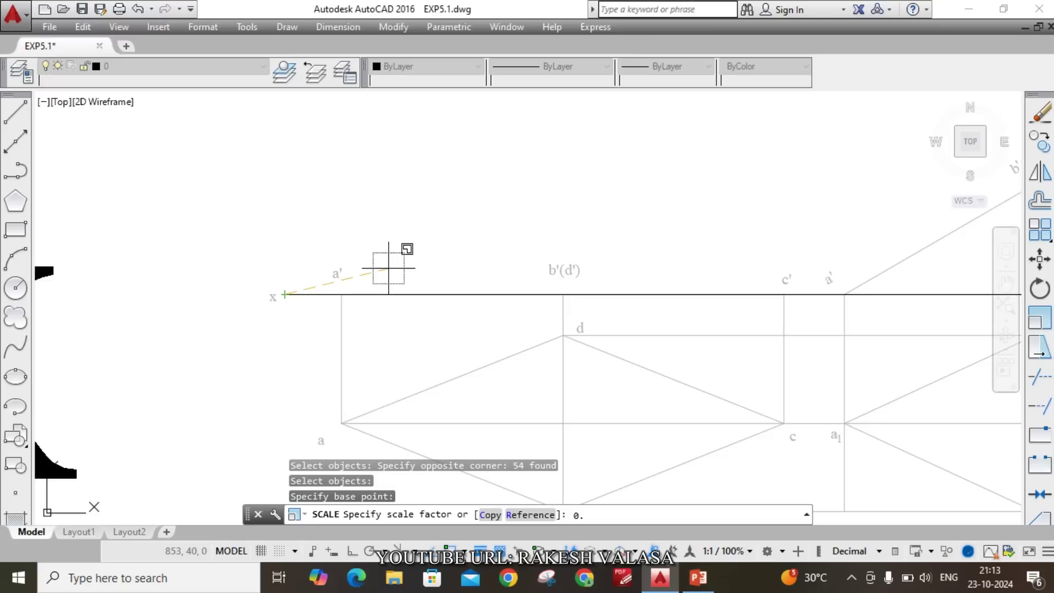
key("Return")
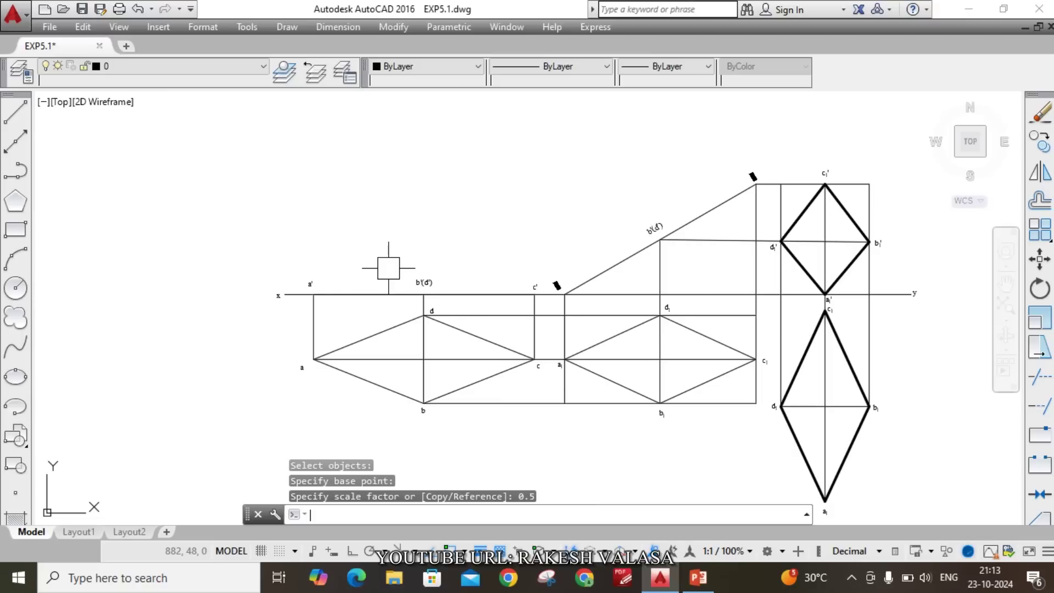
scroll(389, 268, "down", 4)
scroll(467, 281, "up", 3)
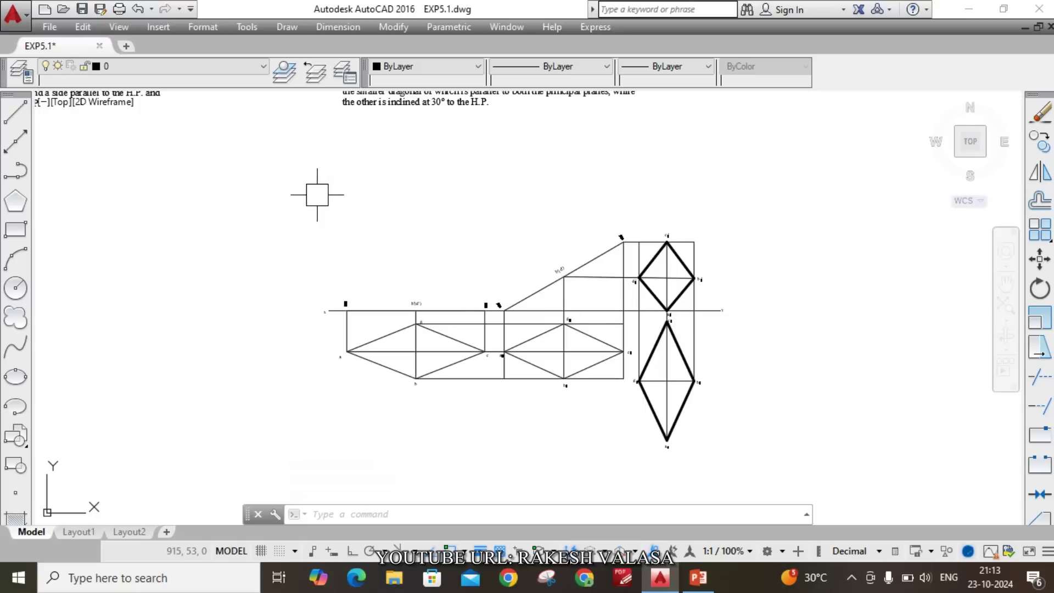
- Add the multiline text "SCALE: 1:2" between the rhombus problem statement and the projections
scroll(518, 236, "down", 2)
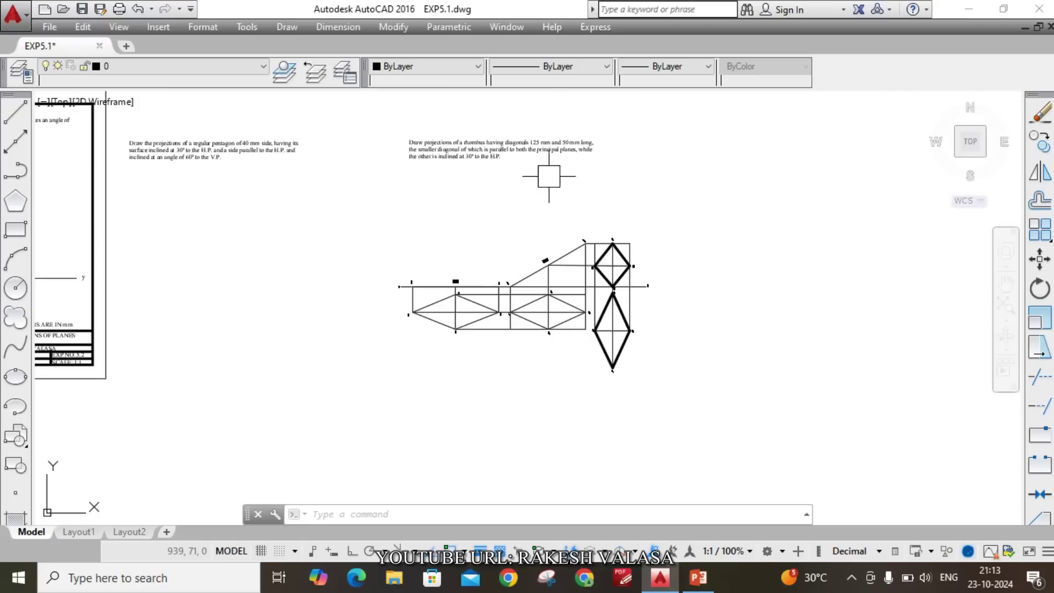
scroll(549, 186, "up", 4)
type("t")
key("Return")
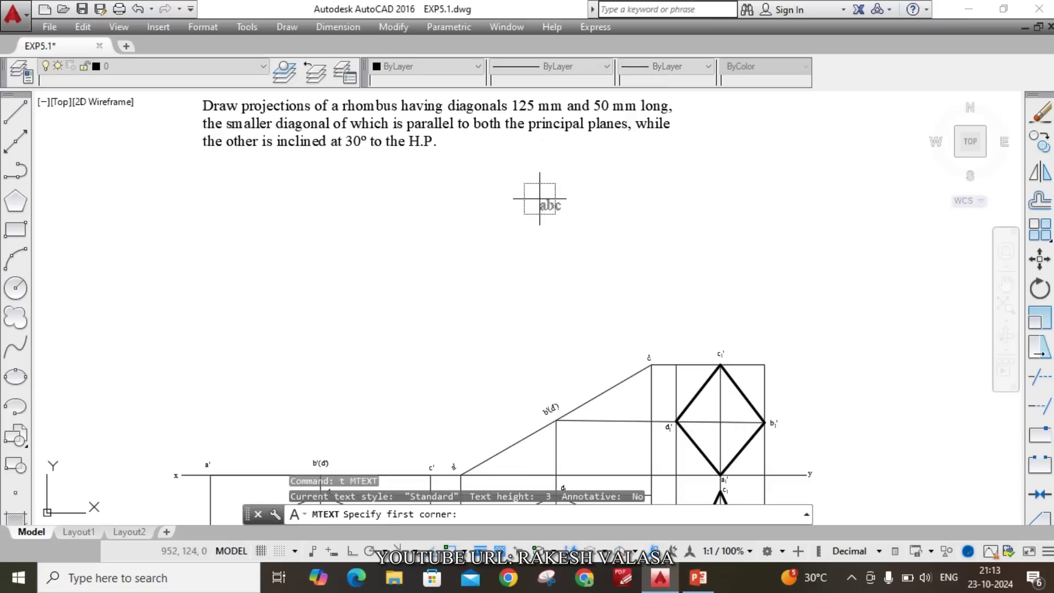
left_click(536, 182)
left_click(708, 230)
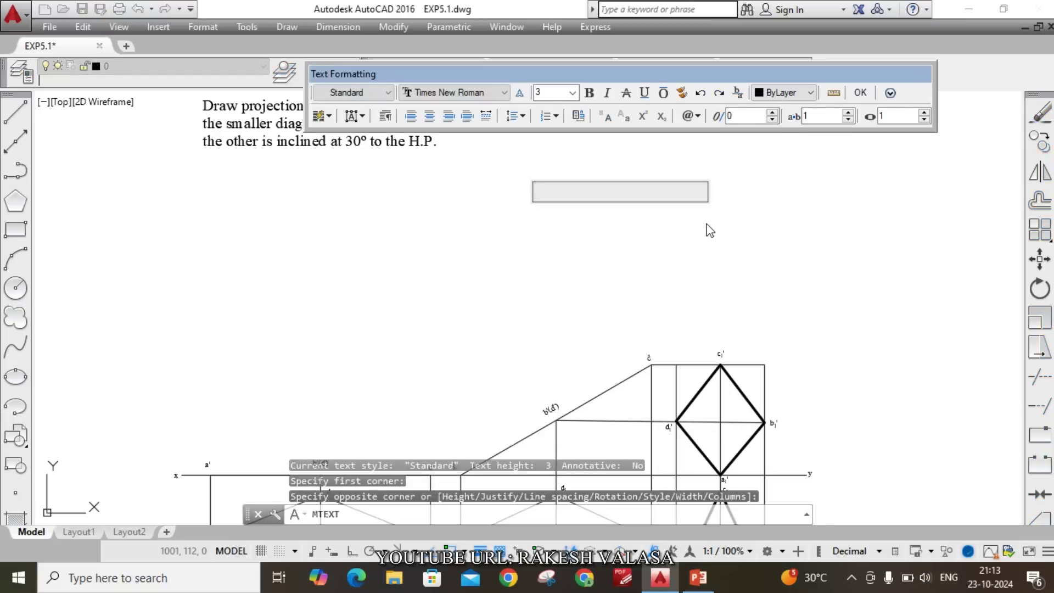
type("SCALE:")
key("Tab")
type("1")
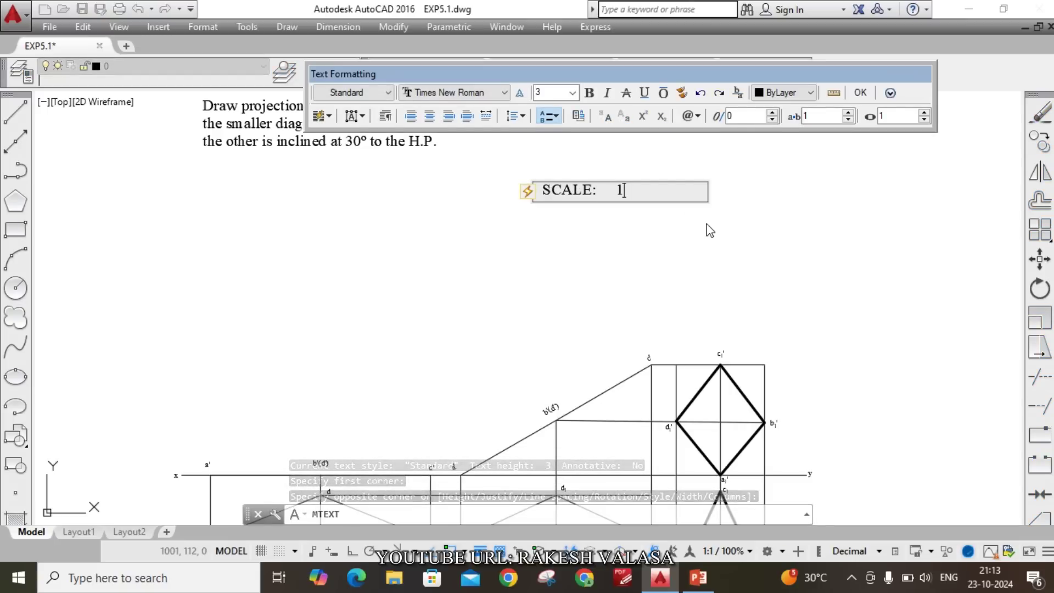
type(":2")
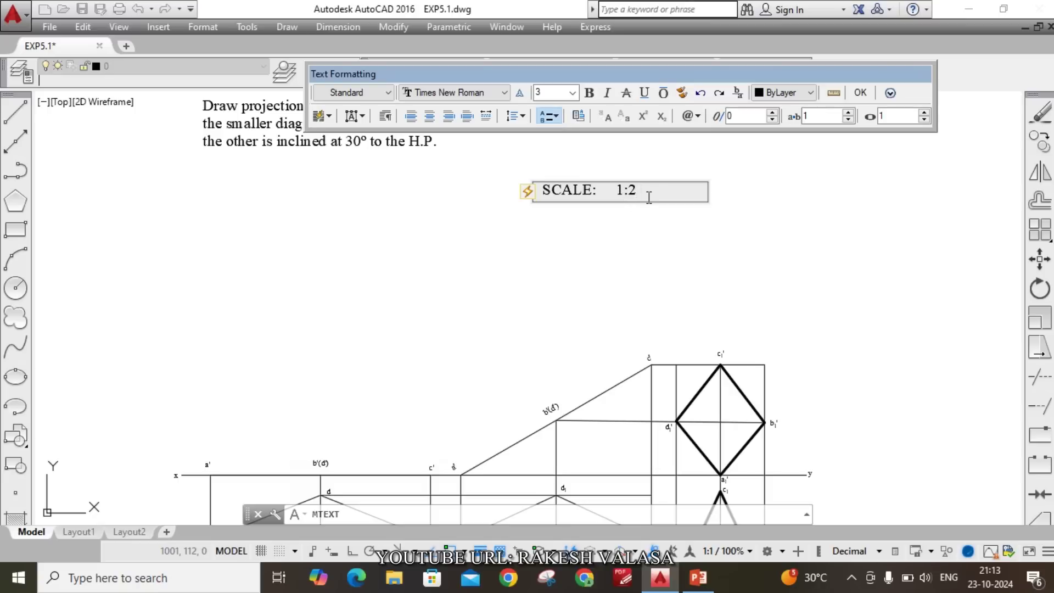
left_click(668, 217)
scroll(668, 217, "down", 5)
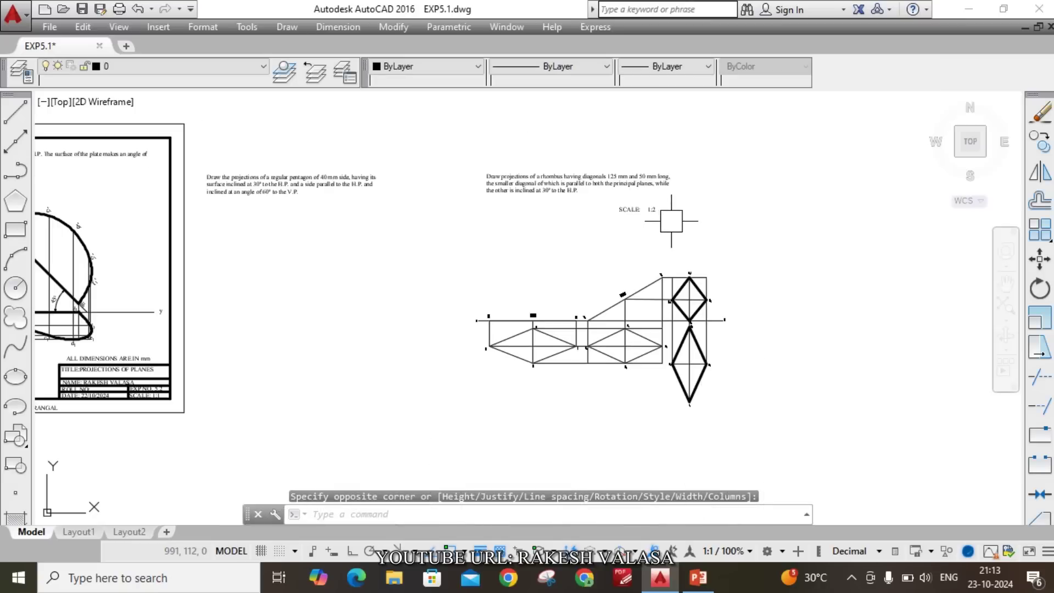
left_click(750, 440)
left_click(423, 236)
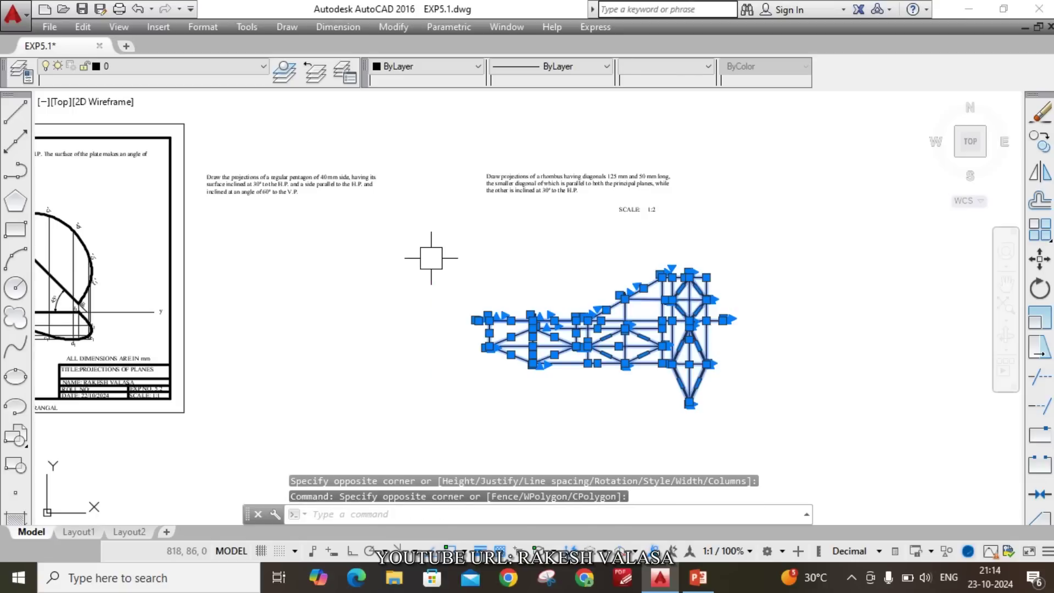
key("Escape")
- Move the entire rhombus projection drawing straight up about 47 mm, closer to its problem statement
type("m")
key("Return")
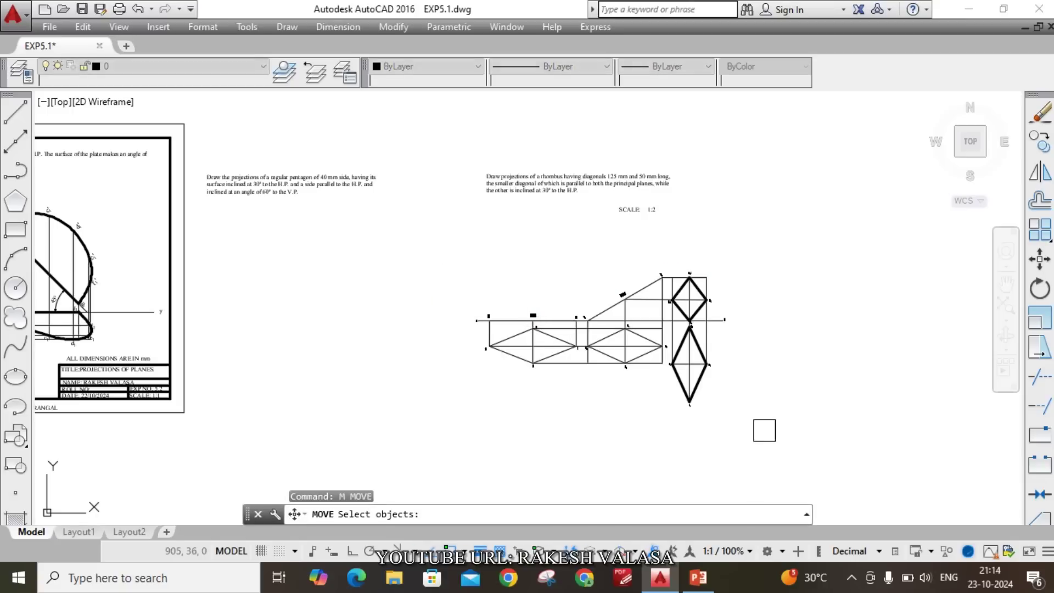
left_click(764, 429)
left_click(442, 261)
scroll(479, 316, "up", 5)
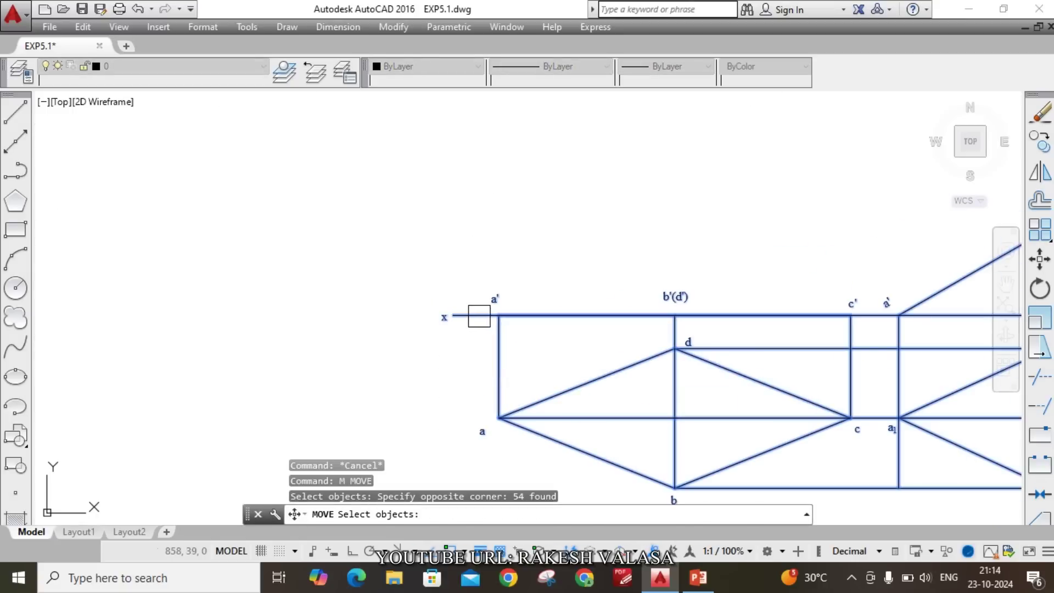
key("Return")
left_click(473, 315)
scroll(472, 314, "down", 5)
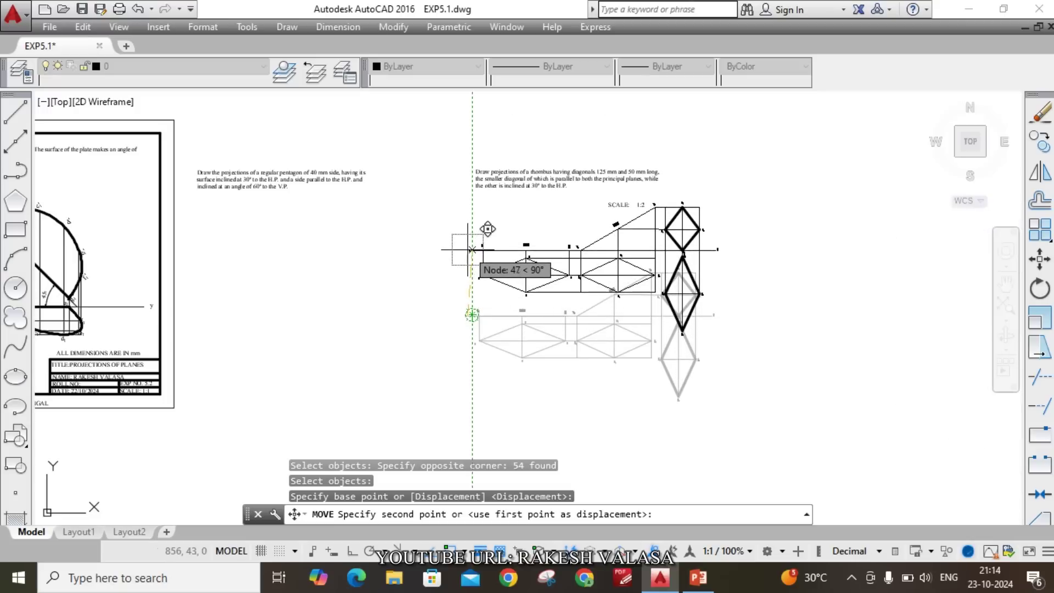
left_click(472, 250)
key("Escape")
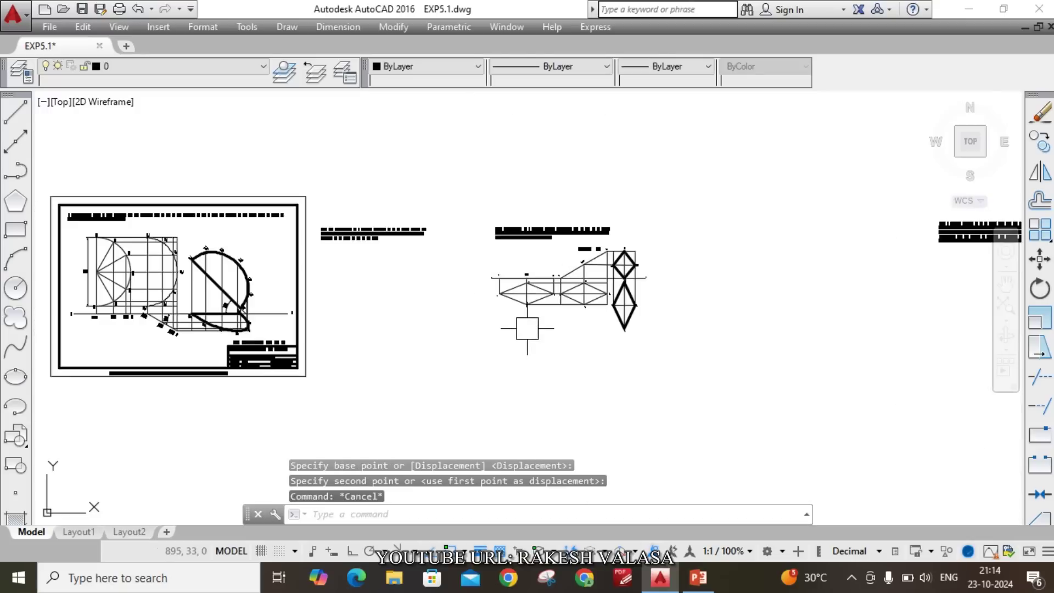
- Add an angular dimension between the inclined front-view line from a' and the xy line
scroll(529, 208, "up", 4)
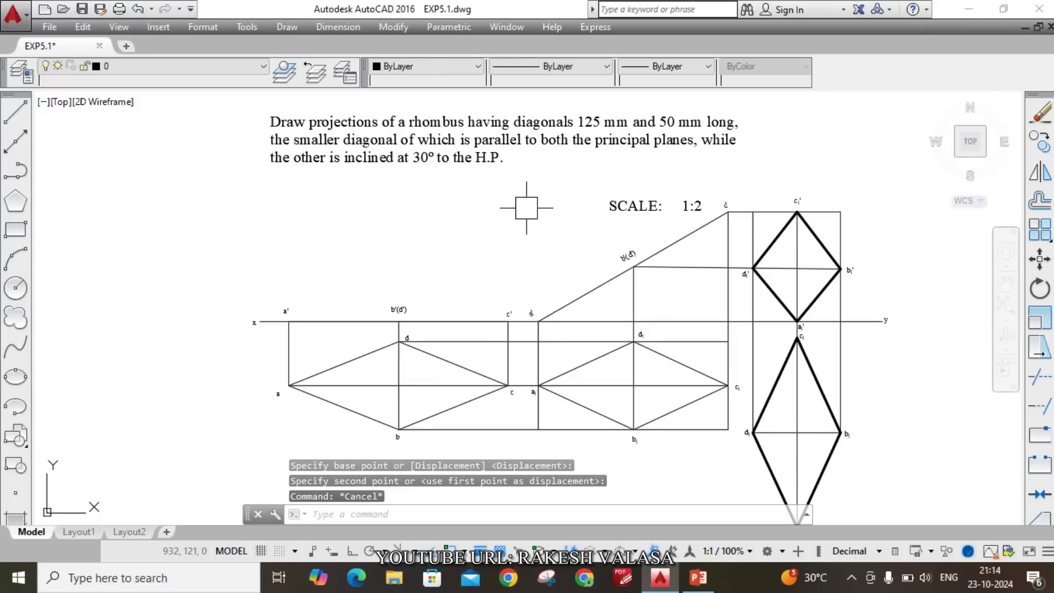
middle_click_drag(525, 208, 524, 208)
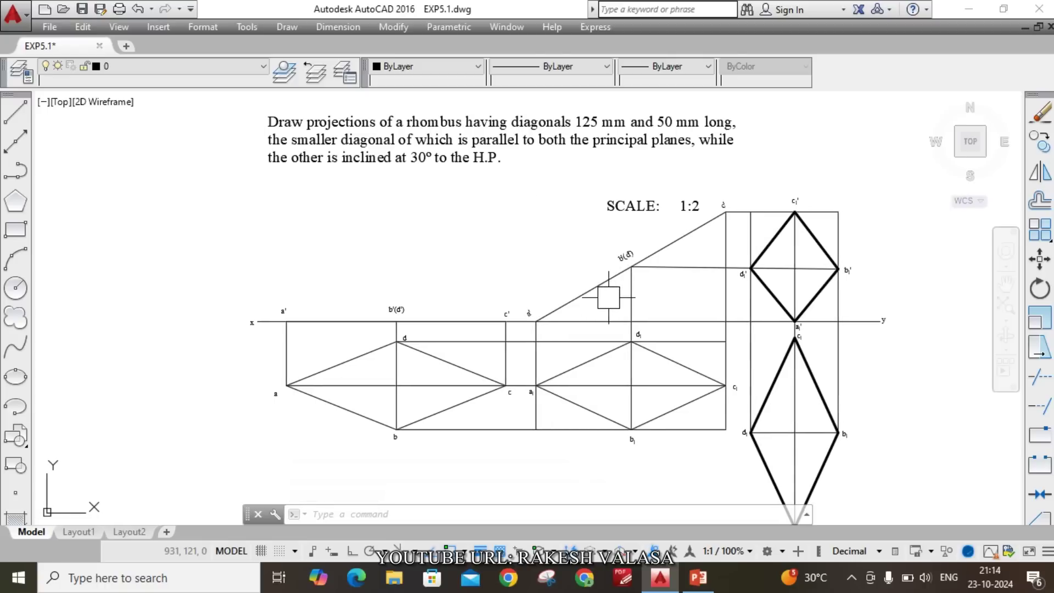
type("n")
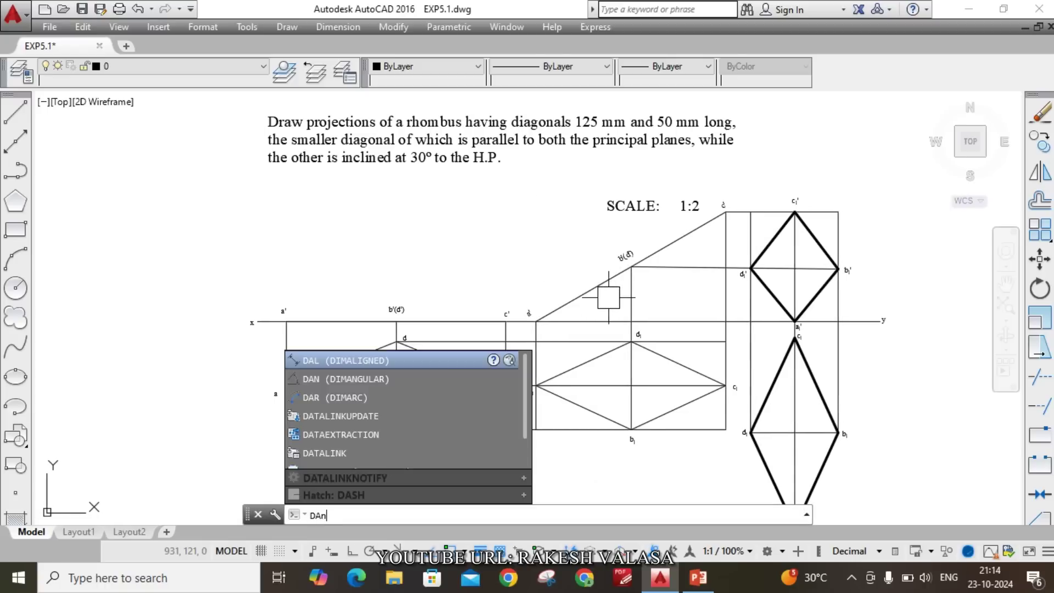
key("Return")
left_click(578, 294)
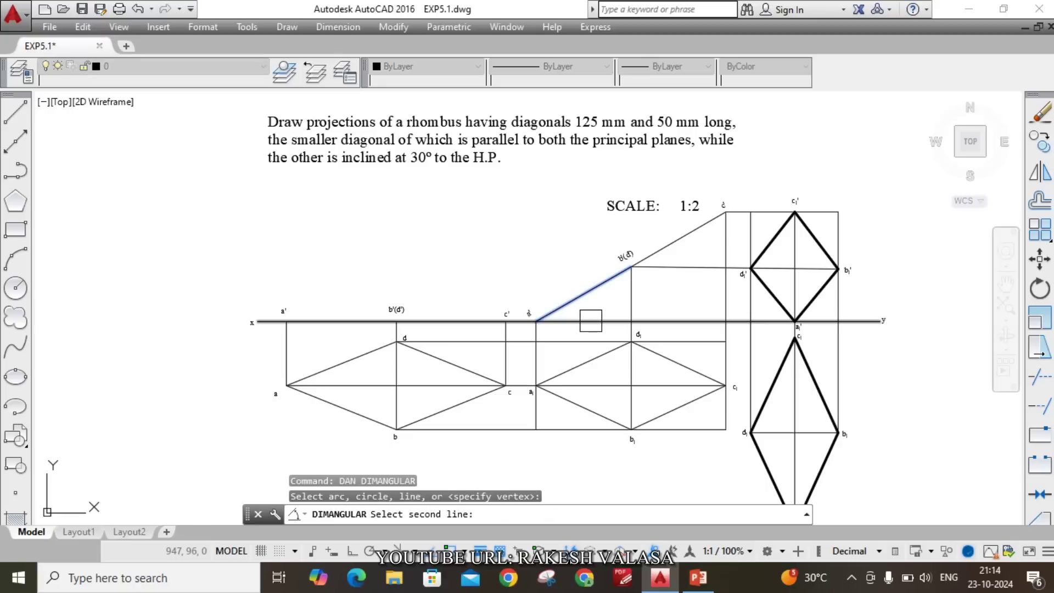
left_click(654, 317)
scroll(604, 302, "up", 3)
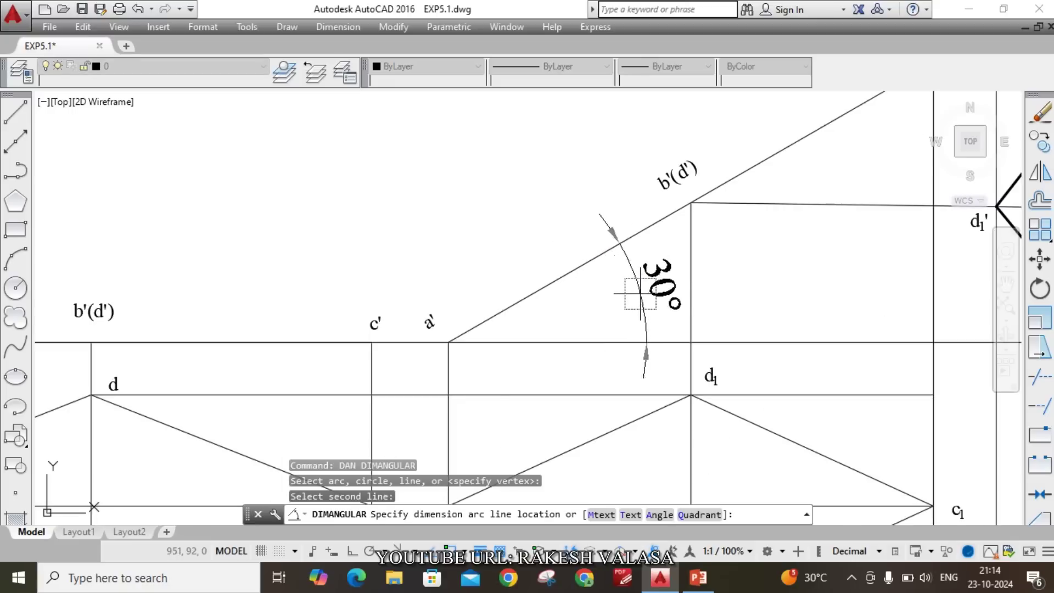
left_click(643, 296)
scroll(649, 287, "down", 5)
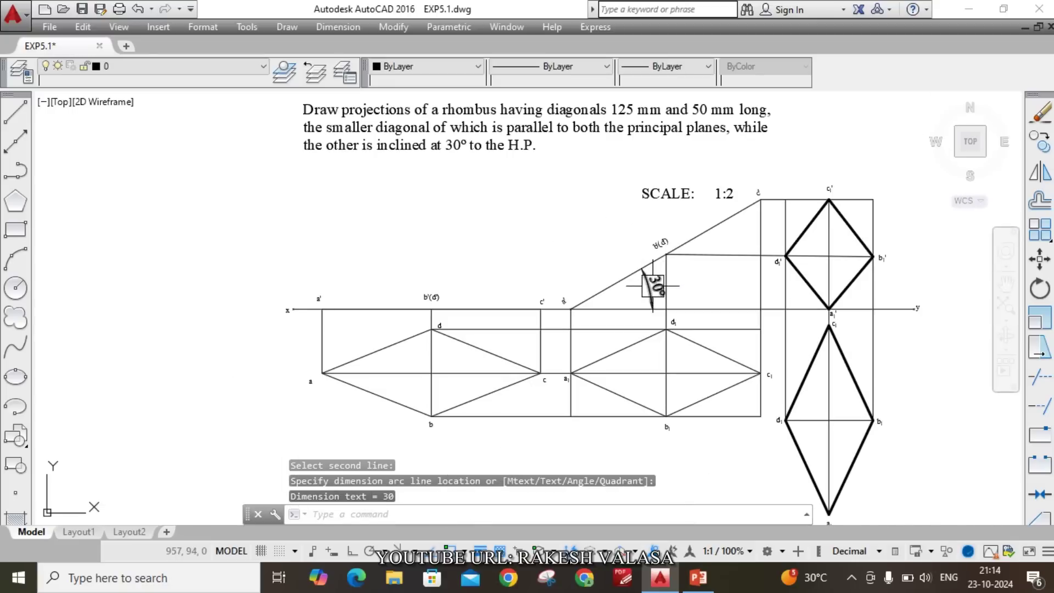
- Add a horizontal linear dimension from a to c, placed below the first top-view rhombus
scroll(459, 363, "up", 2)
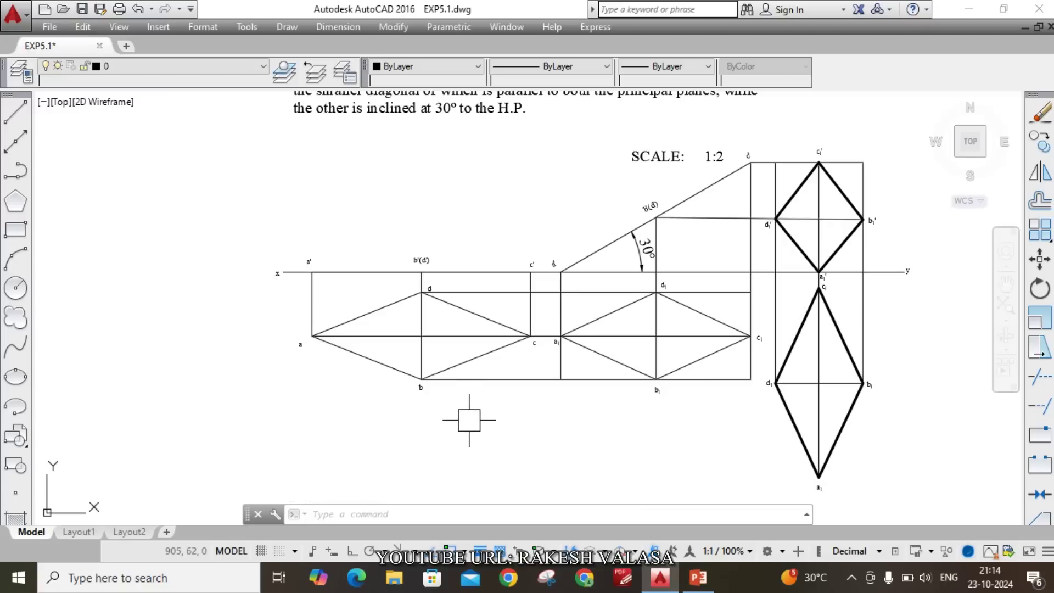
type("d")
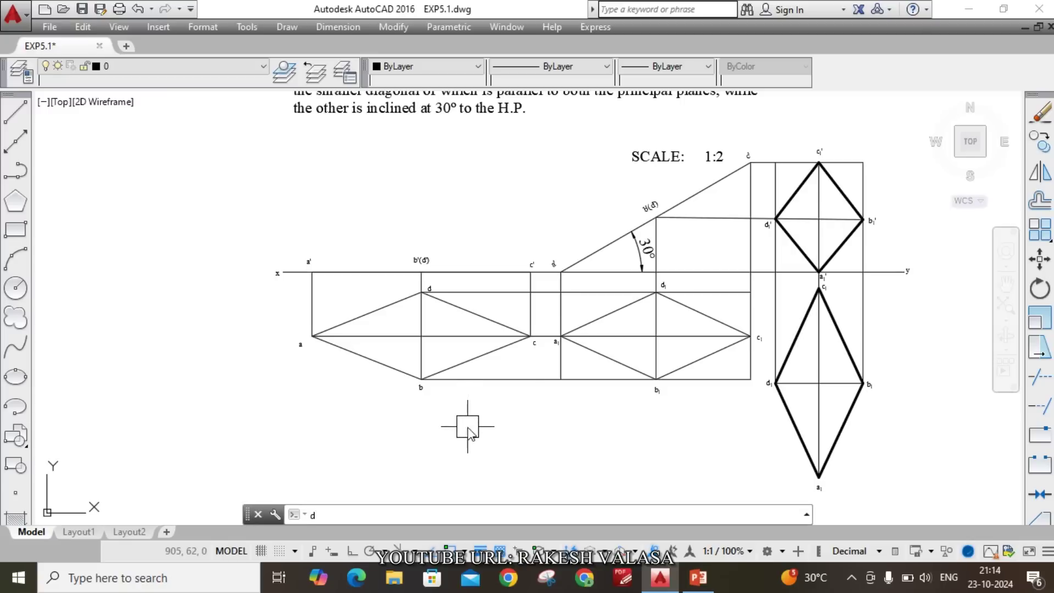
type("li")
key("Return")
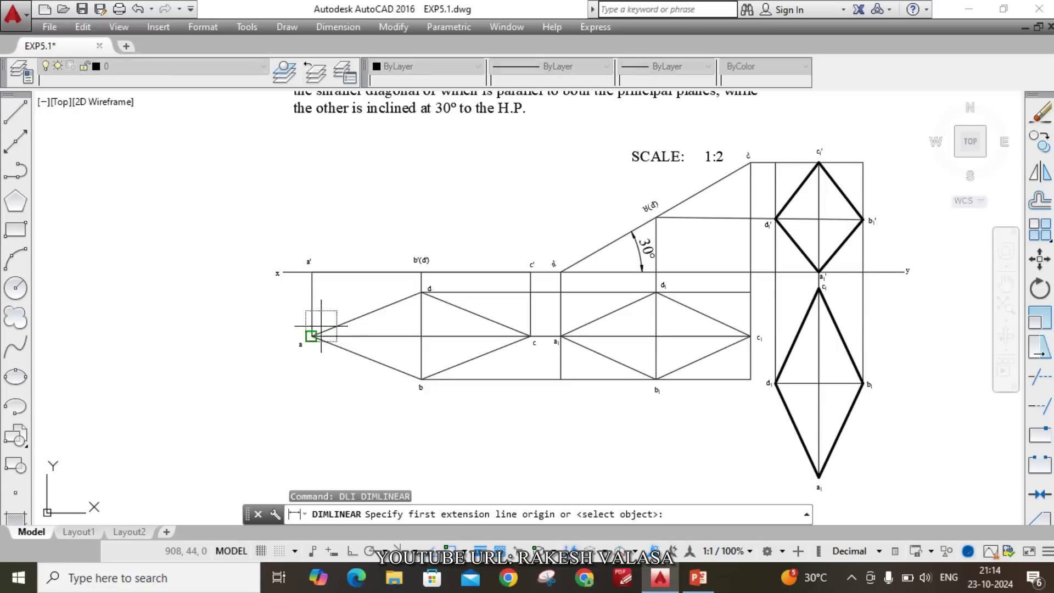
scroll(321, 327, "up", 3)
left_click(281, 368)
scroll(280, 366, "down", 1)
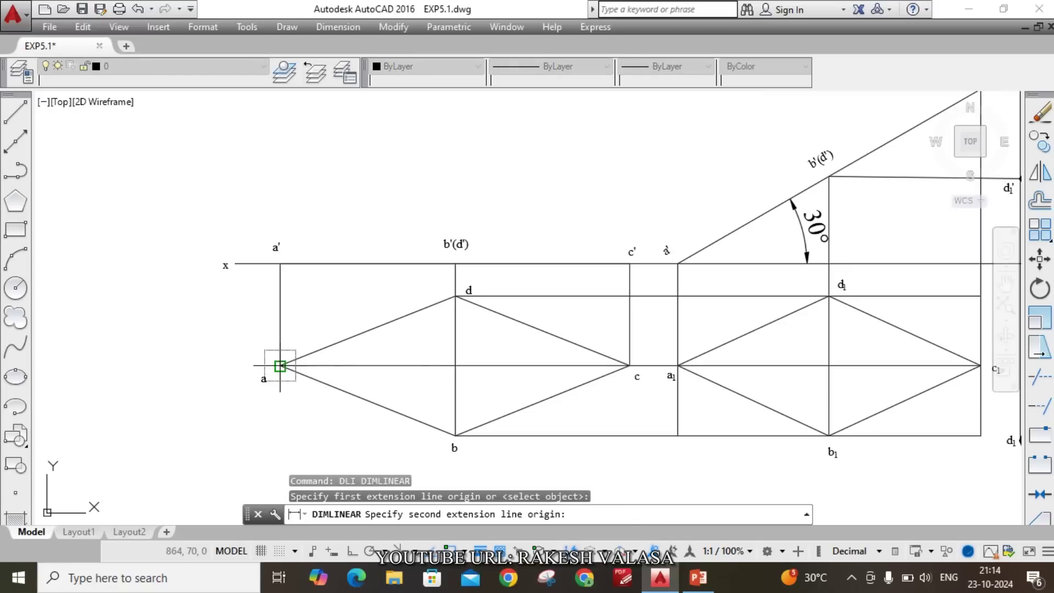
left_click(626, 366)
scroll(625, 373, "down", 3)
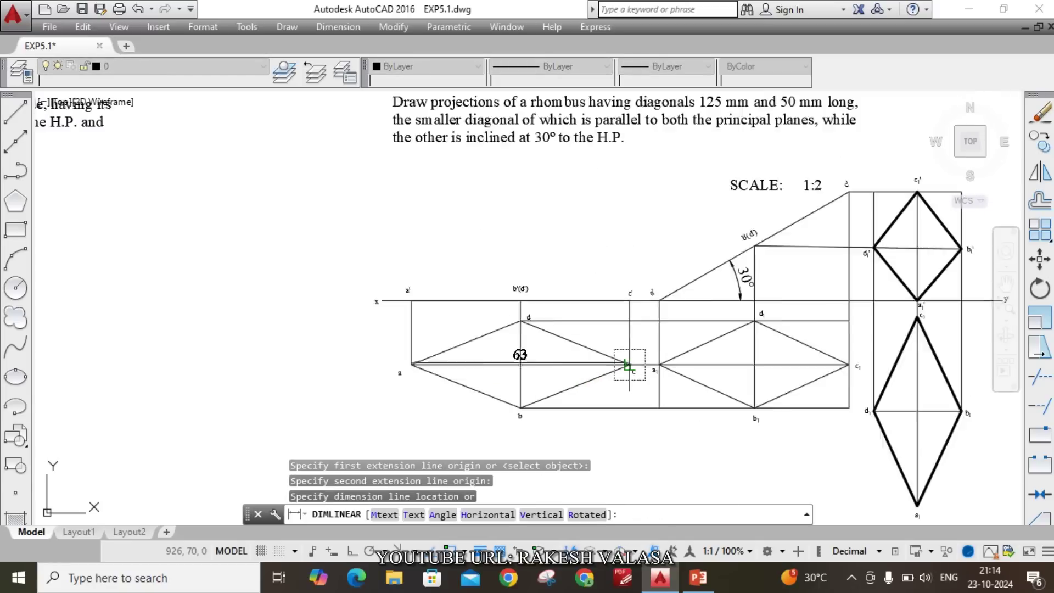
scroll(598, 393, "up", 2)
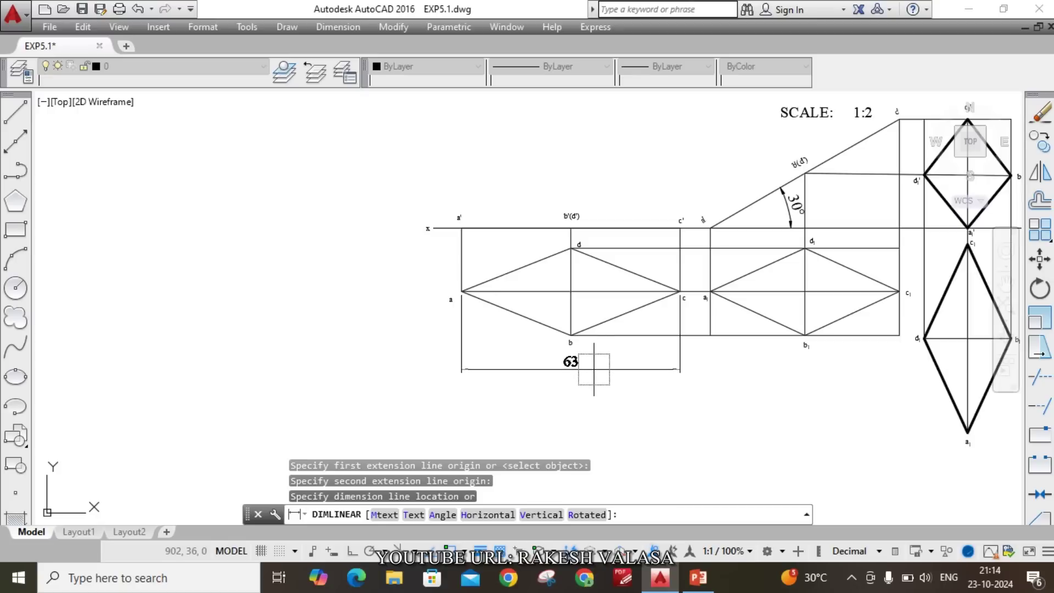
left_click(594, 369)
- Override the text of the horizontal a–c diagonal dimension with 125
scroll(583, 365, "up", 4)
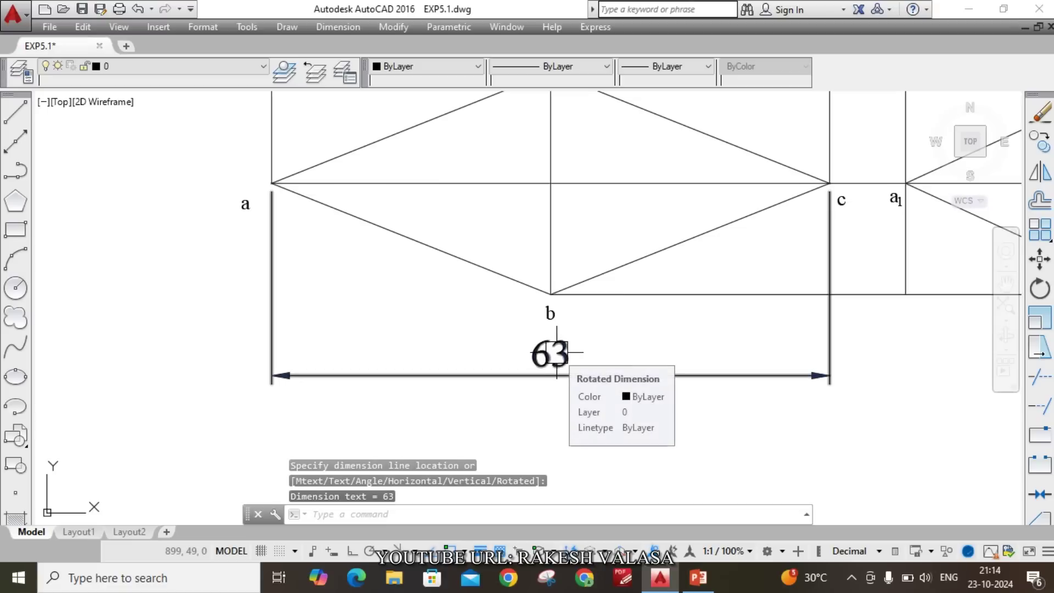
scroll(557, 352, "up", 4)
left_click(571, 354)
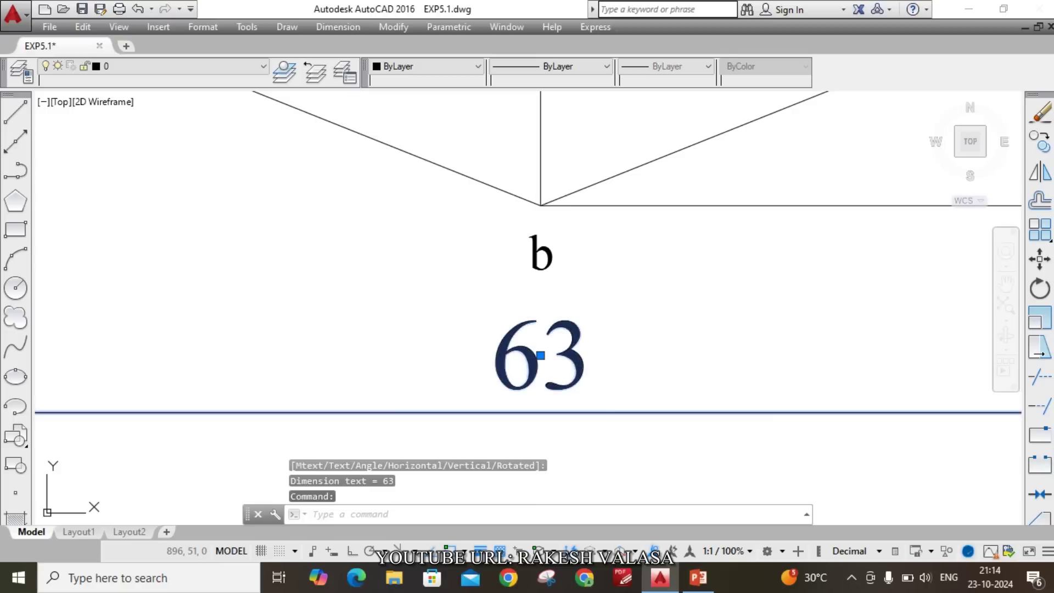
double_click(571, 354)
type("1")
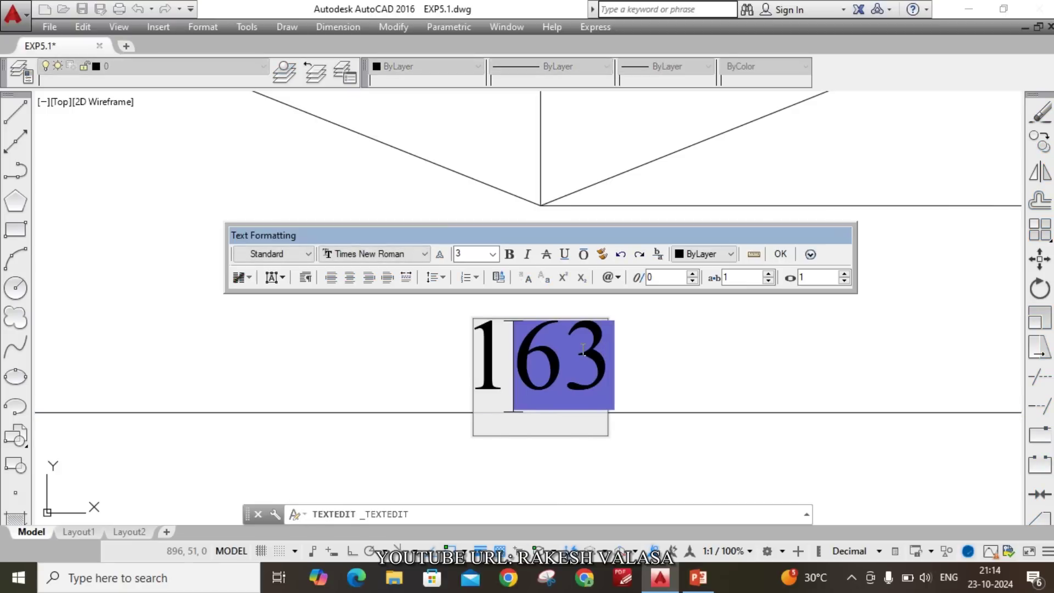
type("25")
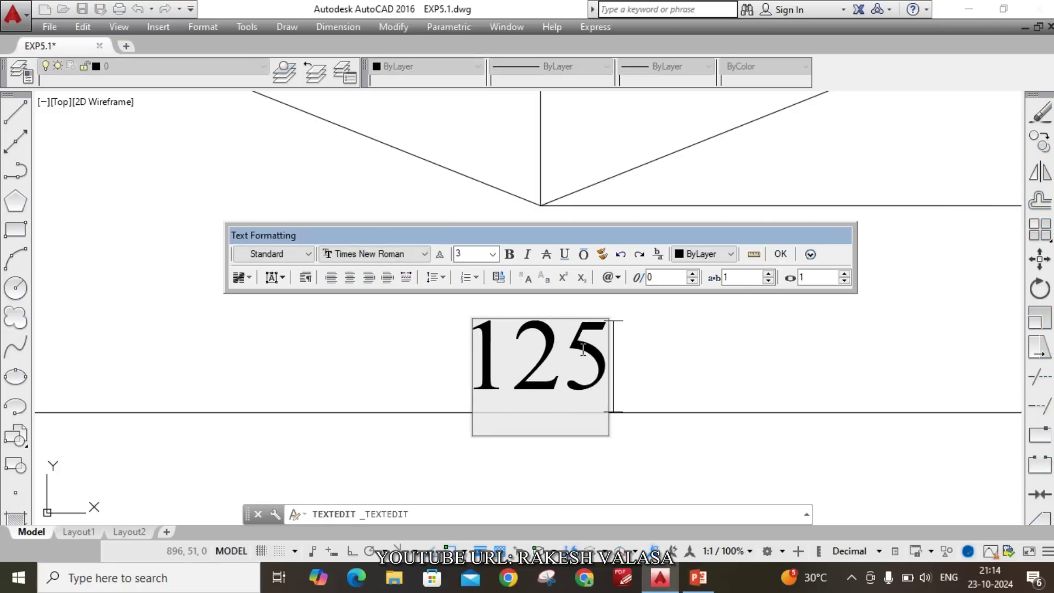
left_click(785, 256)
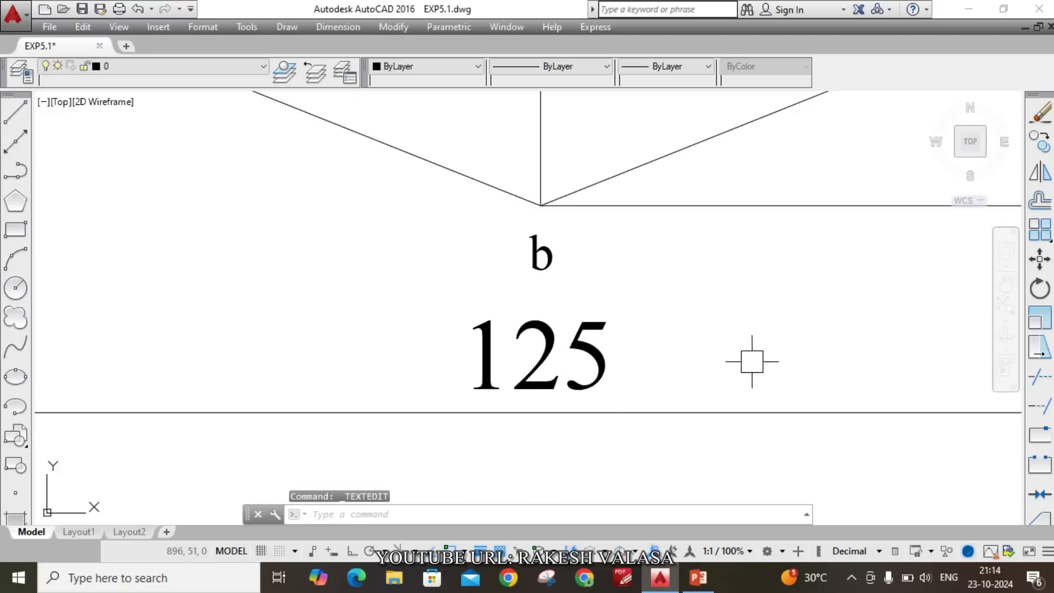
- Add a vertical linear dimension from d to b, placed on the outer side of corner a of the first rhombus
scroll(750, 357, "down", 2)
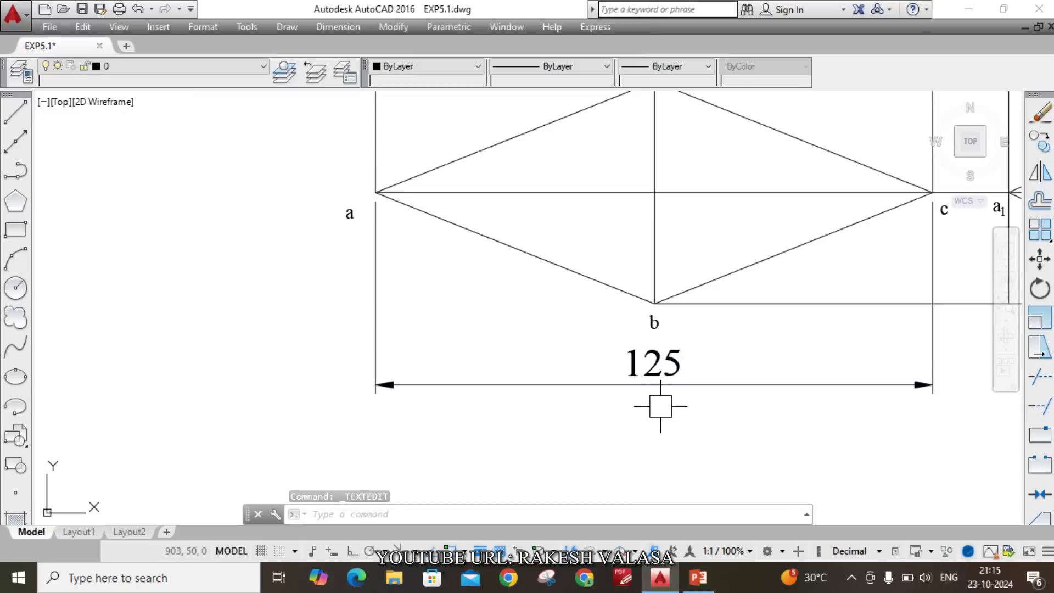
scroll(660, 406, "down", 2)
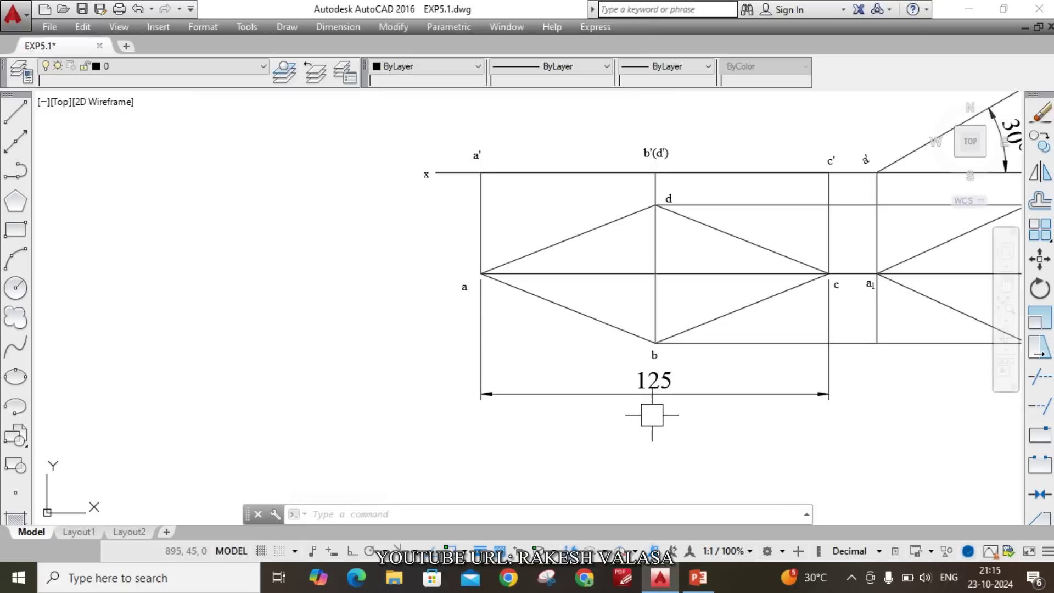
scroll(667, 422, "down", 2)
scroll(814, 409, "up", 2)
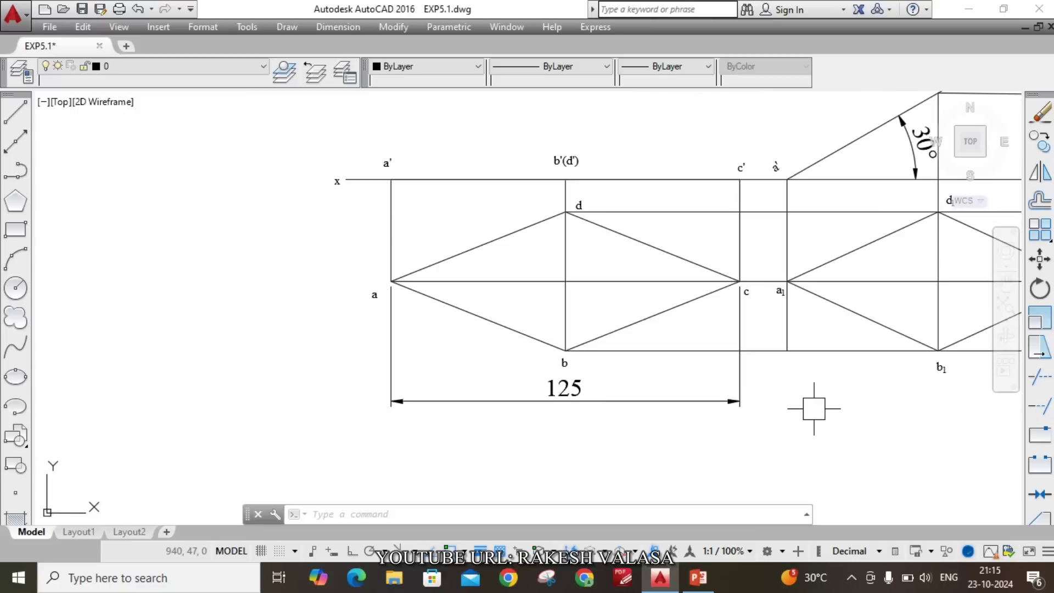
type("dli")
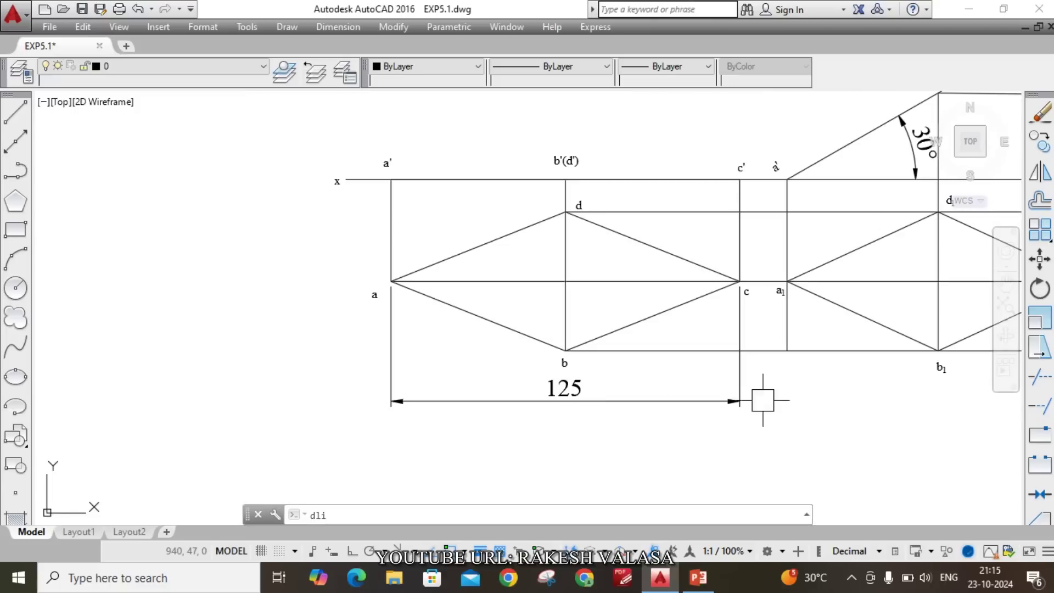
key("Return")
scroll(588, 215, "up", 4)
left_click(566, 212)
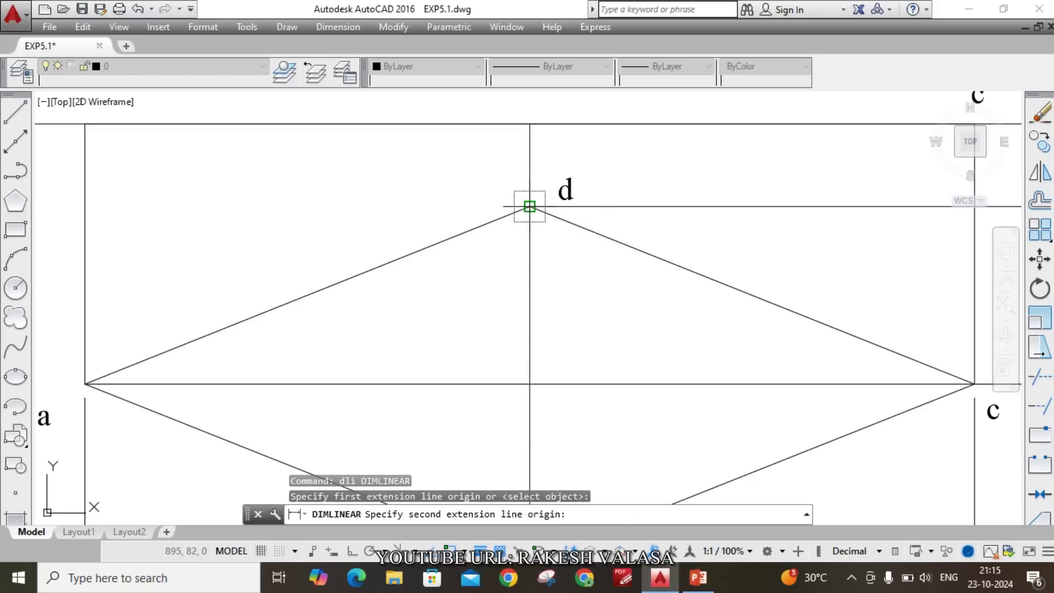
scroll(530, 207, "down", 4)
left_click(530, 342)
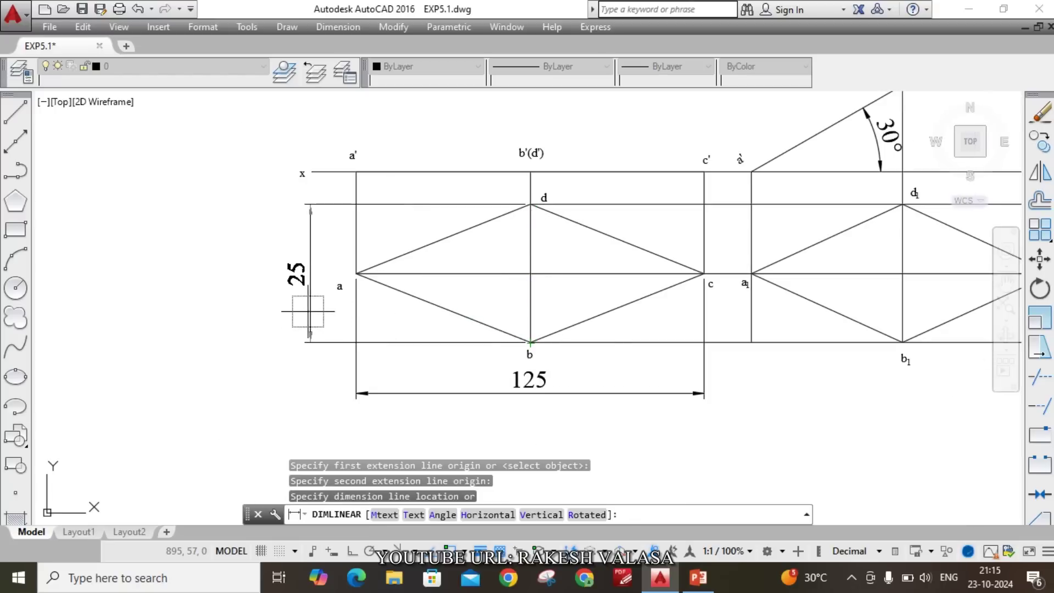
left_click(325, 312)
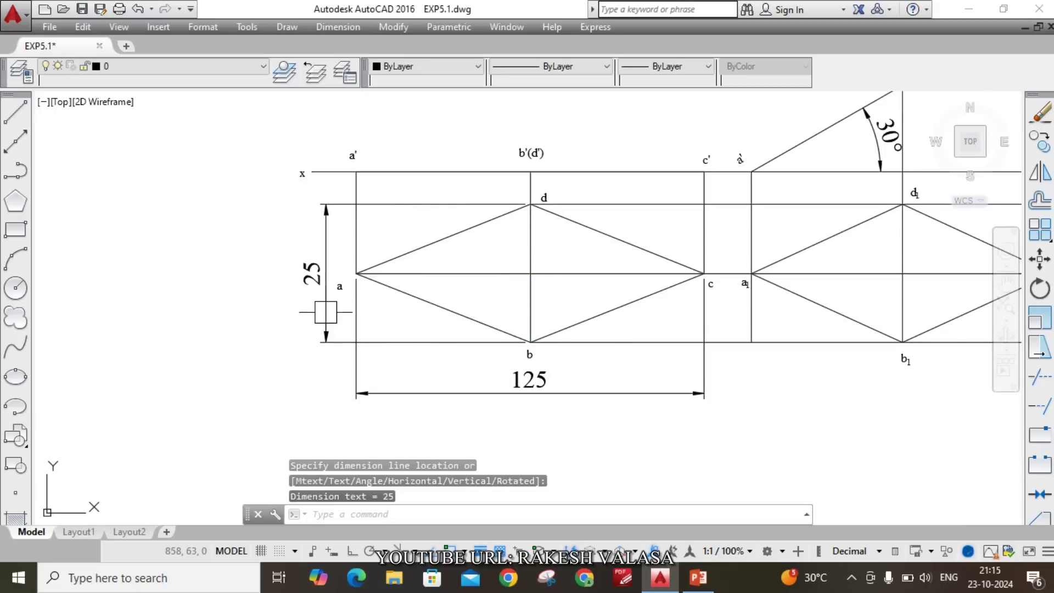
key("Escape")
- Override the text of the vertical d–b diagonal dimension with 50
scroll(307, 264, "up", 4)
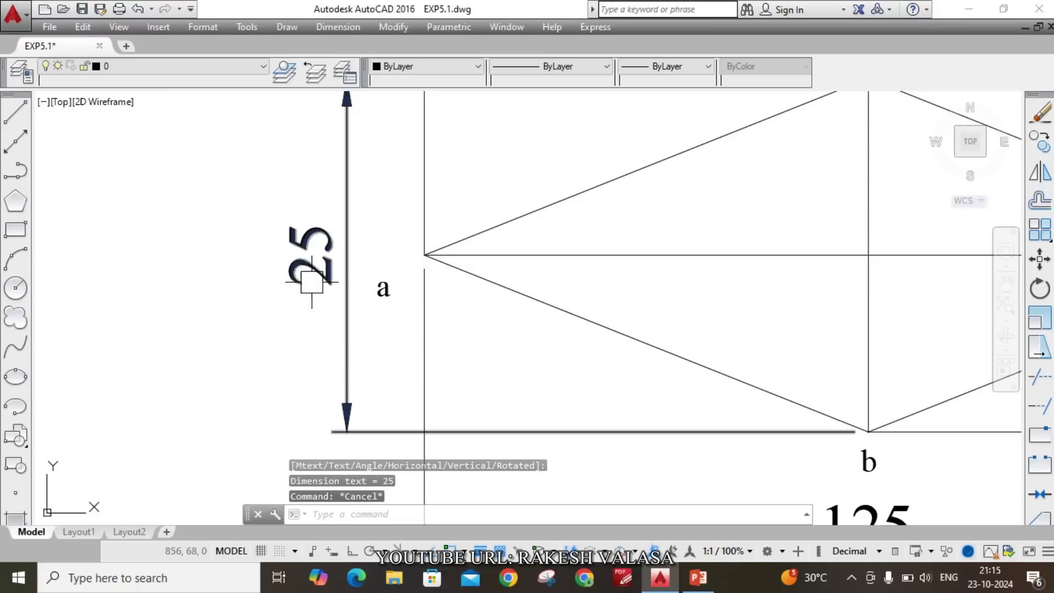
double_click(302, 244)
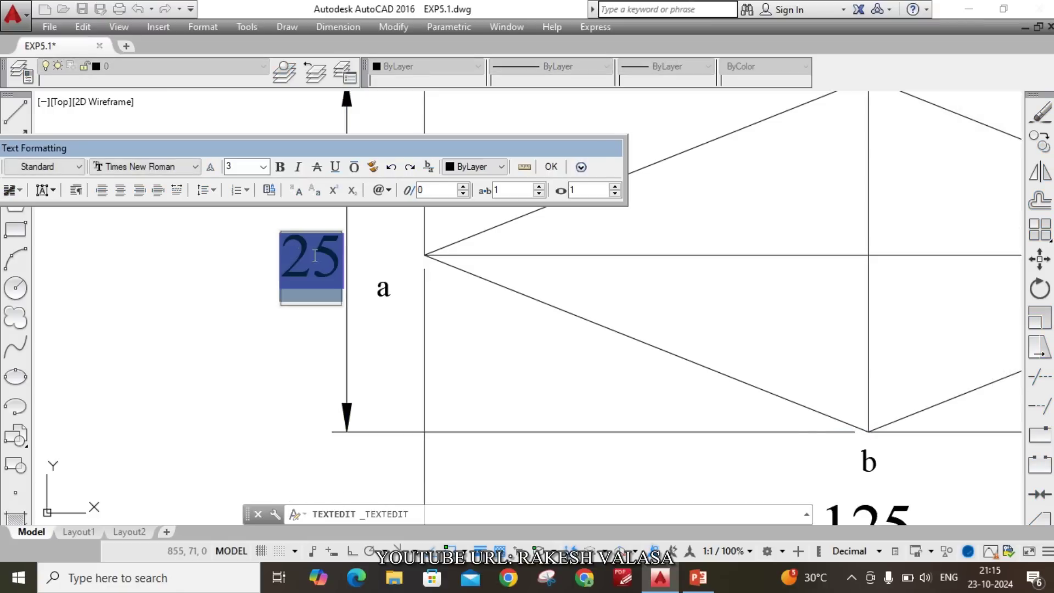
type("50")
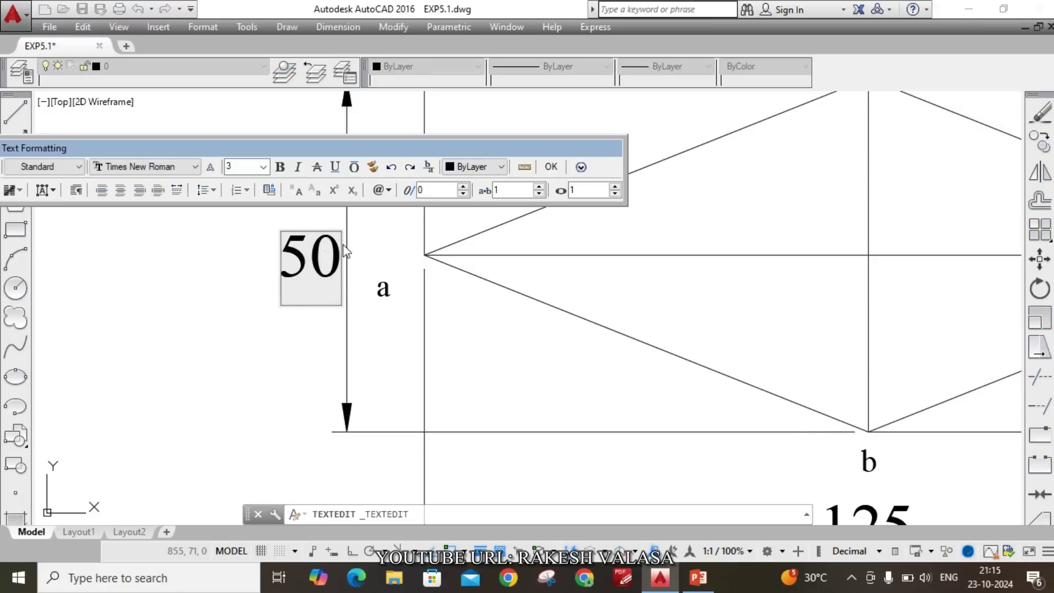
left_click(551, 167)
scroll(264, 294, "down", 4)
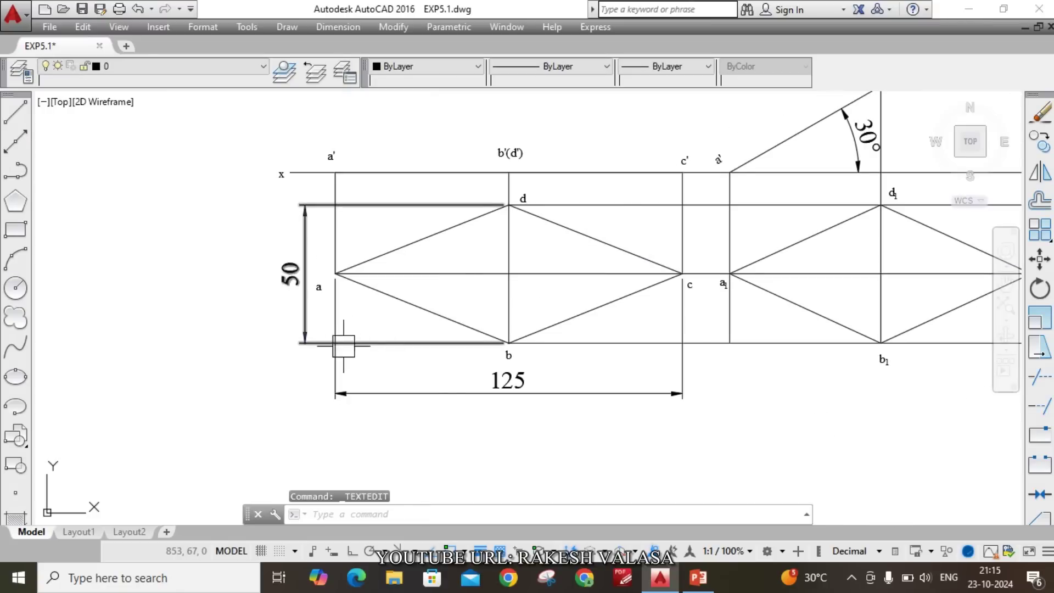
scroll(499, 384, "down", 2)
mouse_move(632, 417)
middle_mouse_down()
mouse_move(569, 417)
mouse_move(527, 432)
middle_mouse_up()
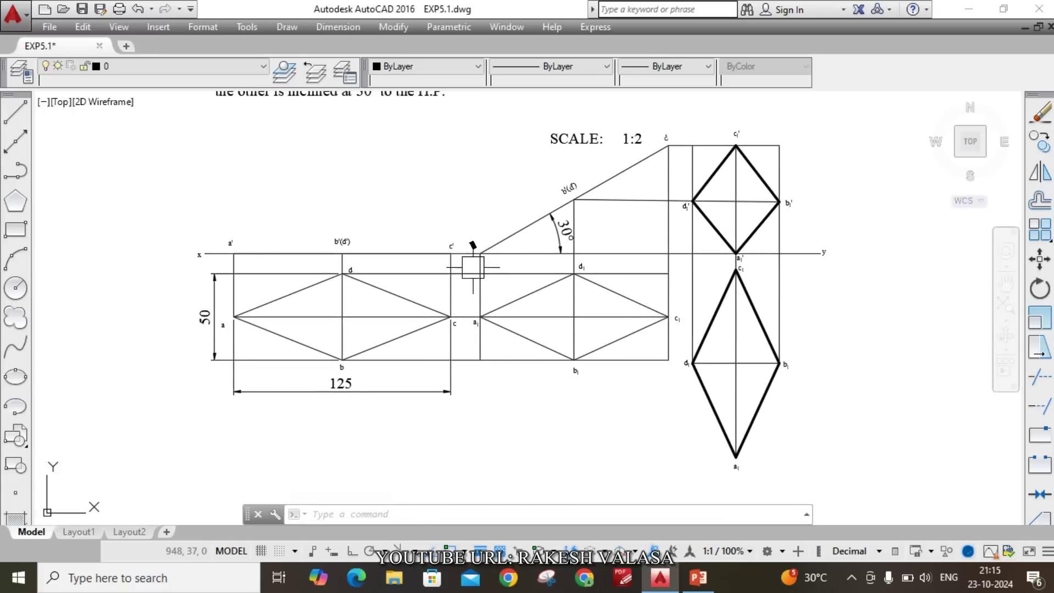
mouse_move(428, 181)
middle_mouse_down()
mouse_move(430, 252)
mouse_move(439, 238)
middle_mouse_up()
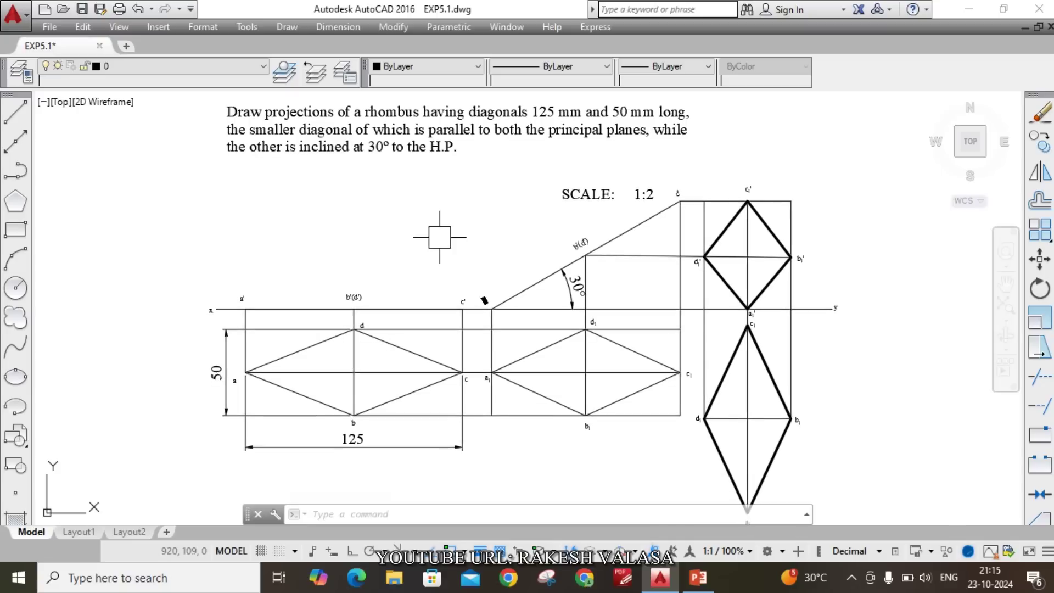